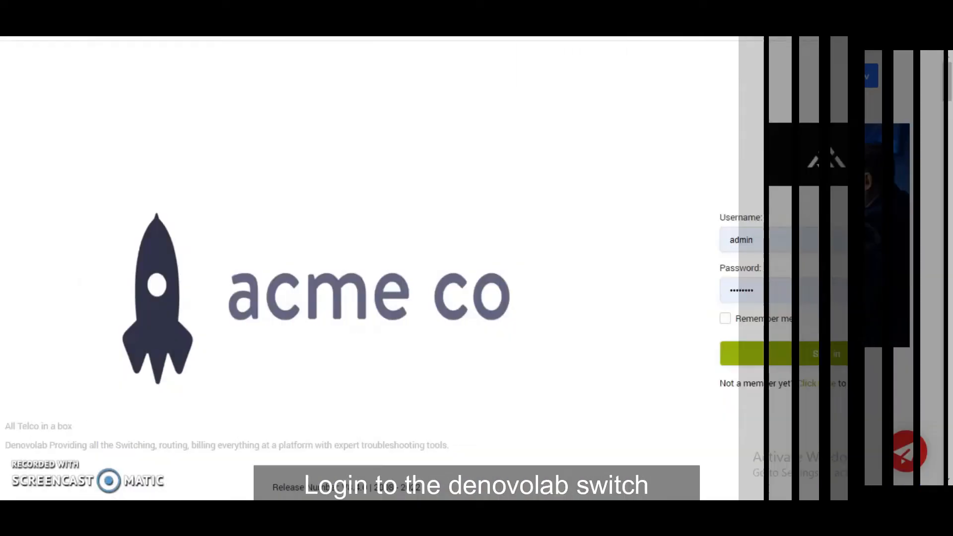
left_click(856, 362)
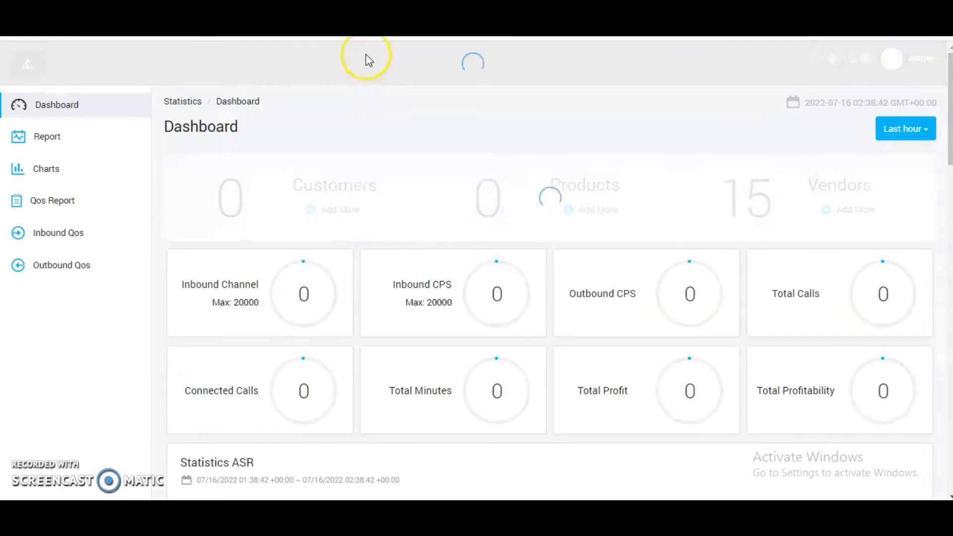
Step: Start a new rate table named shera_v with rate type US JD and code deck US
mouse_move(382, 66)
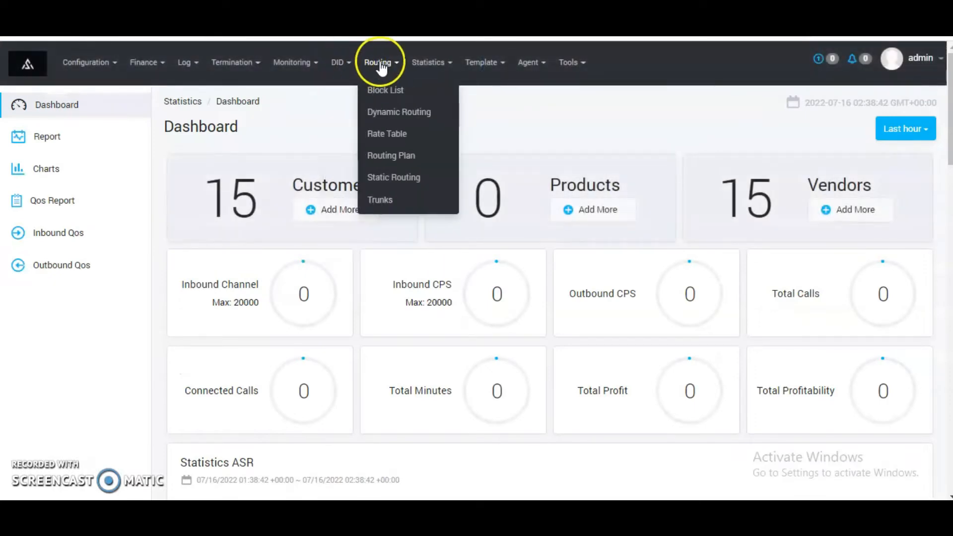
left_click(389, 134)
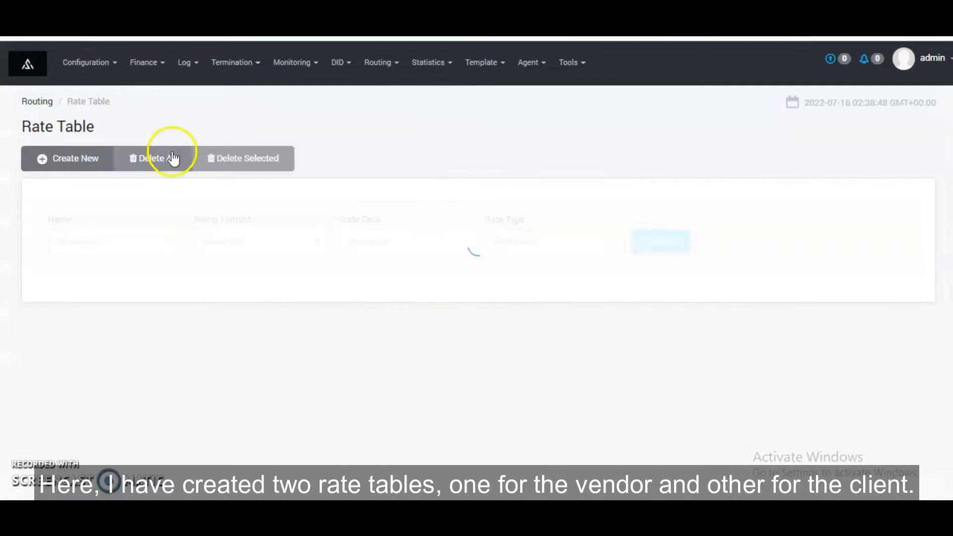
left_click(84, 159)
left_click(108, 205)
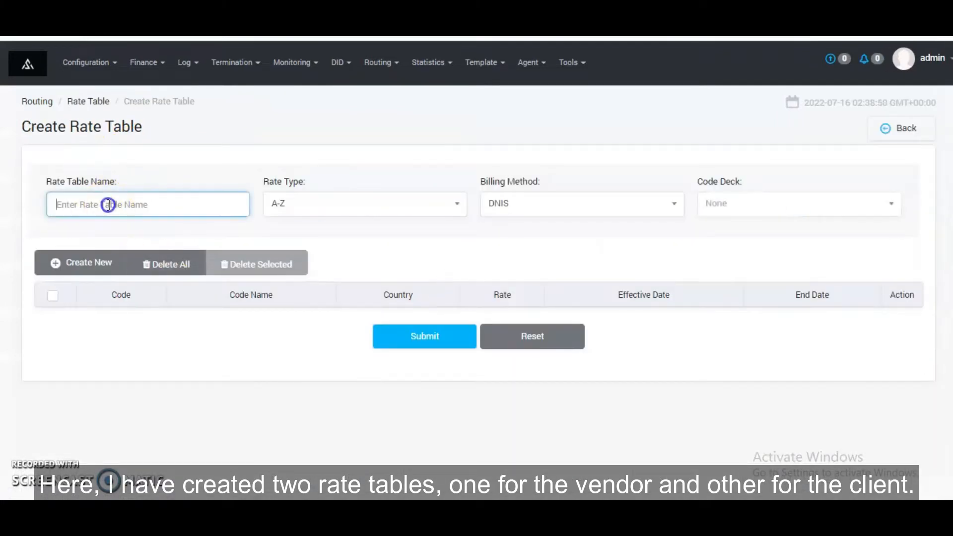
type("sh")
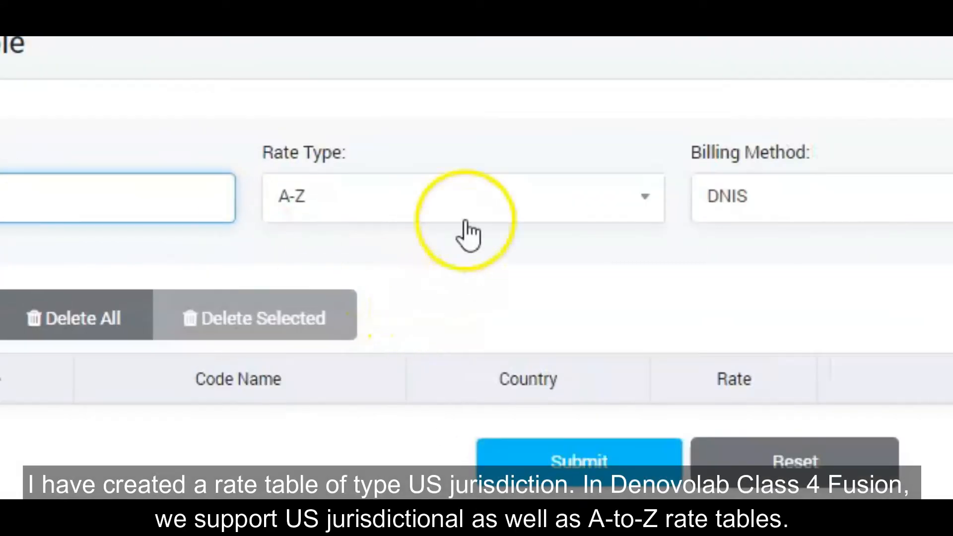
left_click(360, 211)
left_click(428, 357)
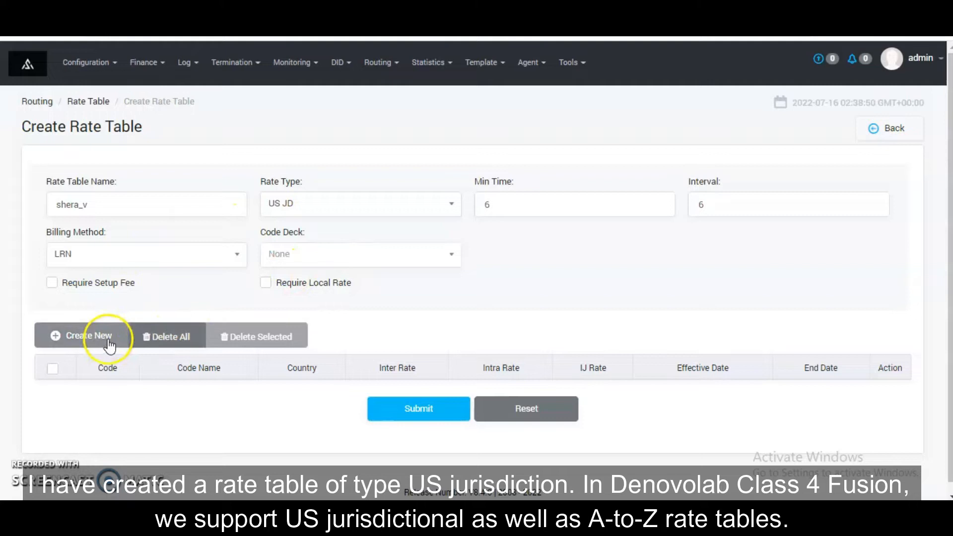
left_click(281, 260)
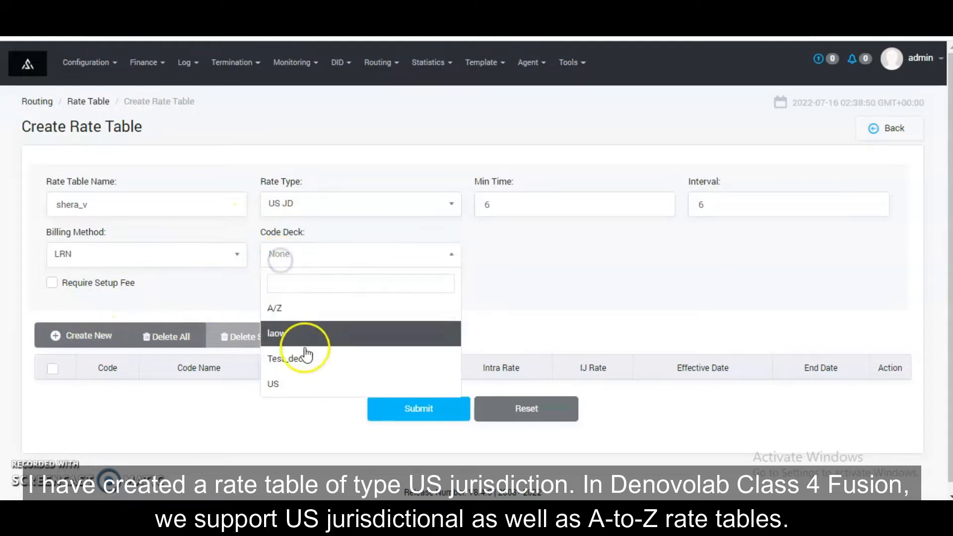
left_click(306, 385)
Step: Add a rate entry for code 3 with inter, intra and IJ rates of 0.25
left_click(90, 337)
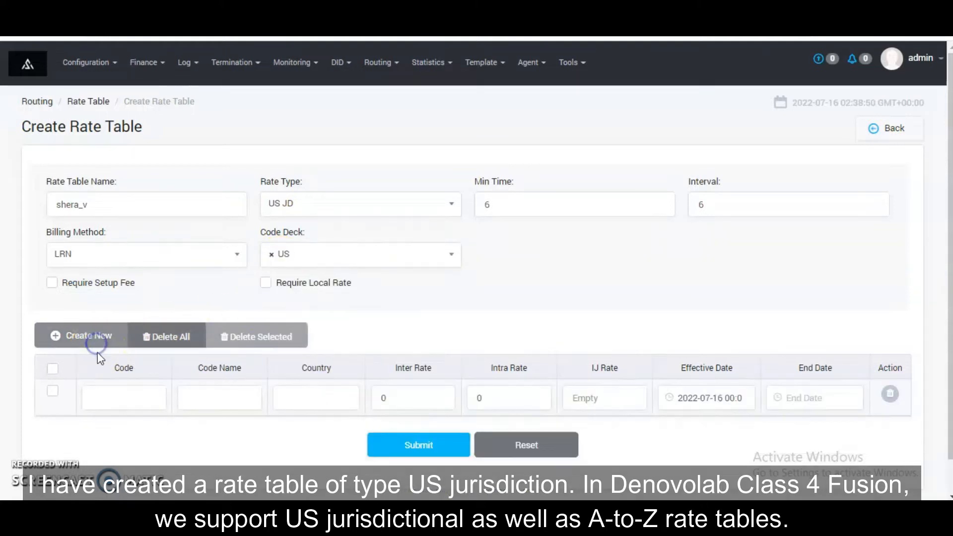
left_click(123, 399)
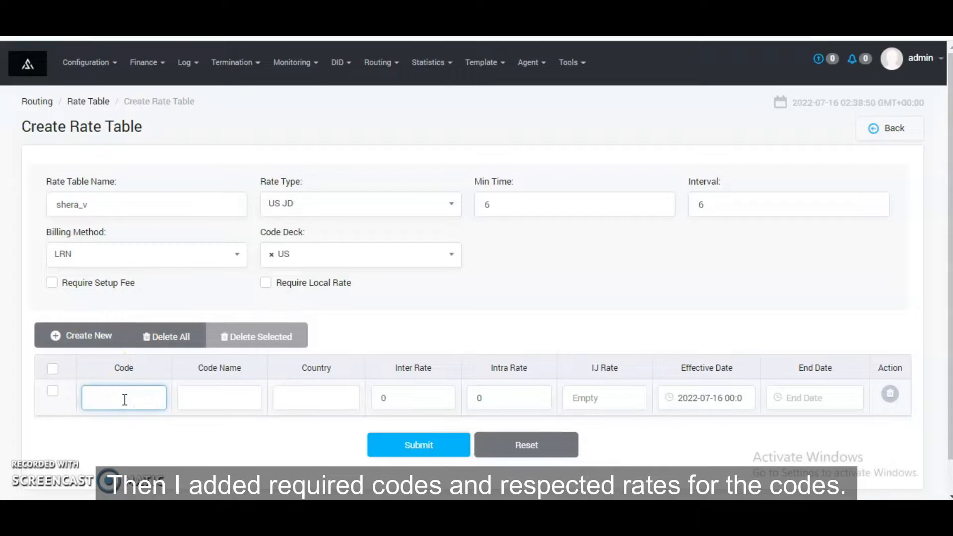
type("3")
double_click(392, 395)
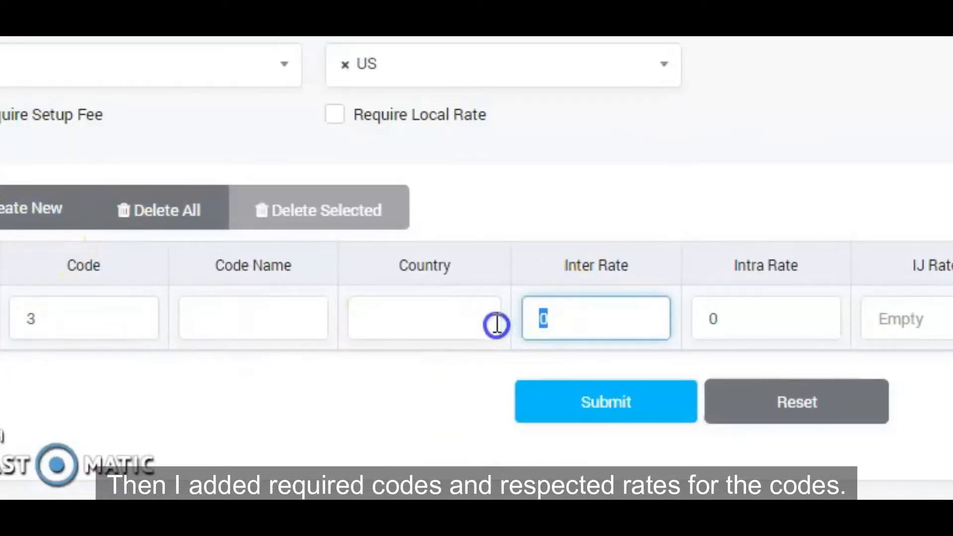
type("0.25")
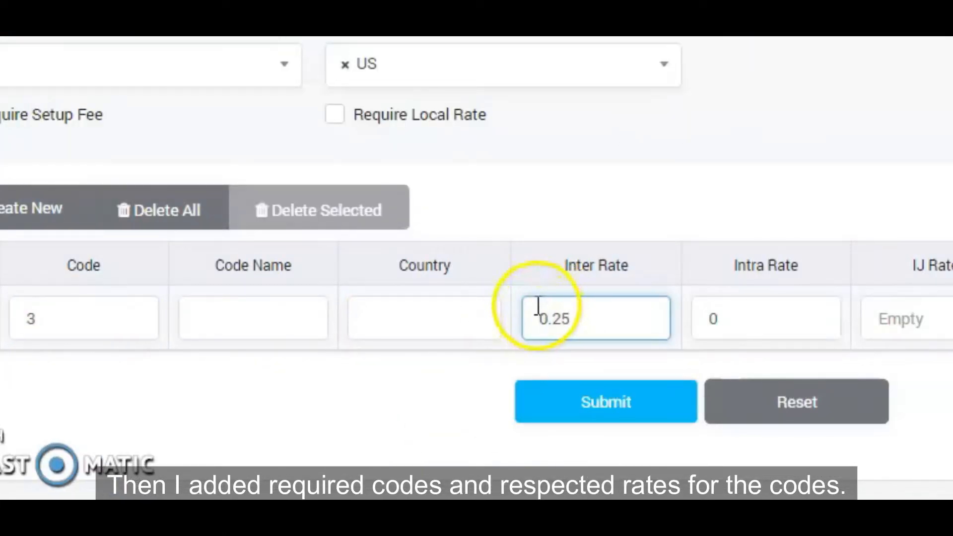
key("ctrl+a")
left_click(725, 319)
double_click(724, 319)
left_click(711, 319)
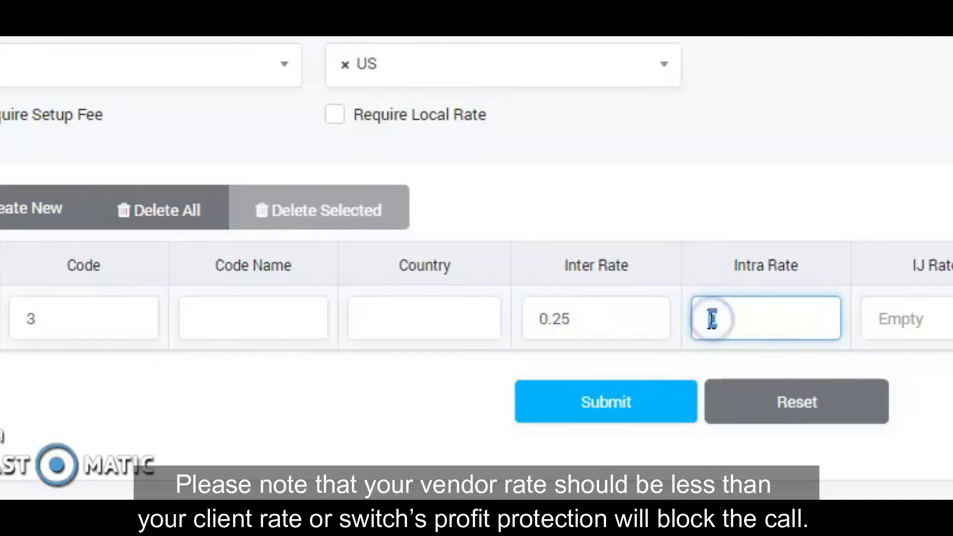
key("Tab")
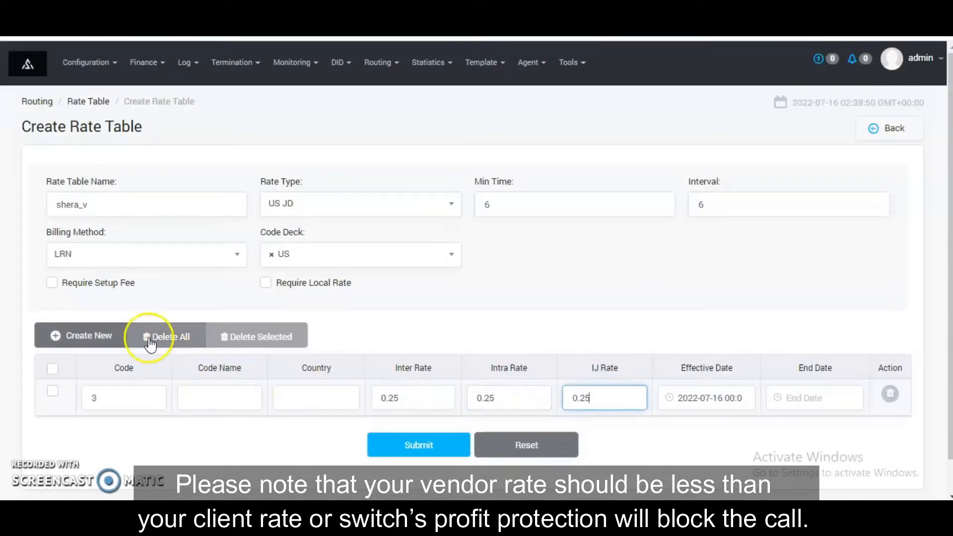
Step: Add a rate entry for code 5 with inter, intra and IJ rates of 0.25, and submit the rate table
left_click(47, 204)
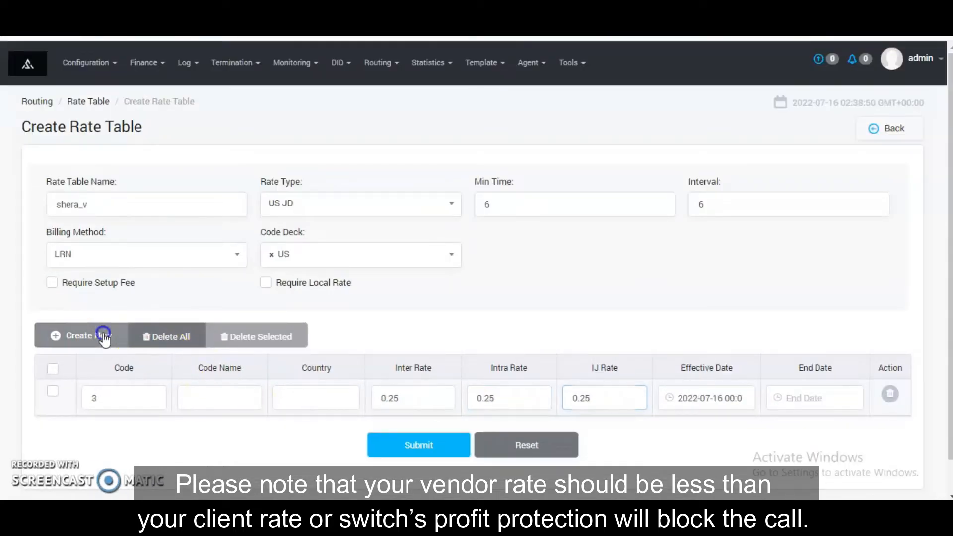
left_click(131, 437)
type("5")
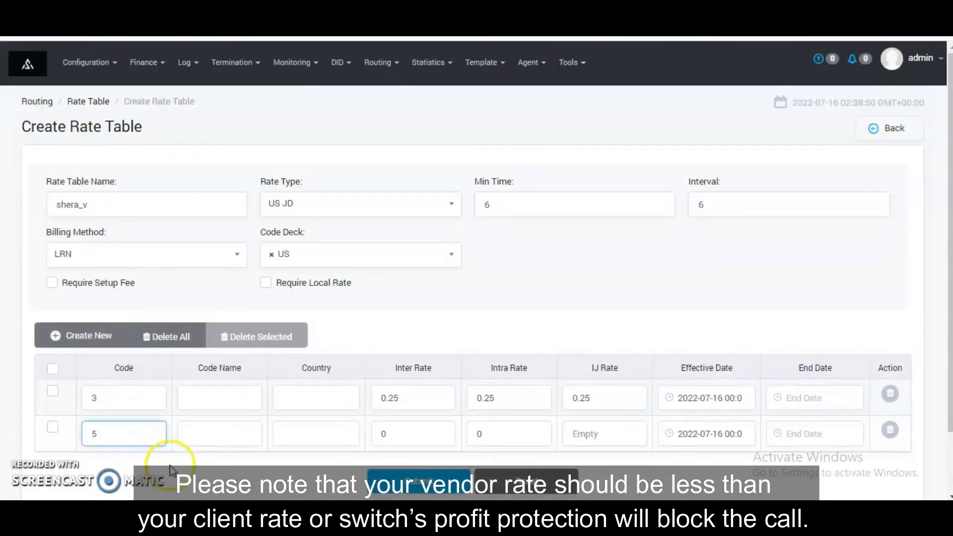
left_click(394, 433)
type(".25")
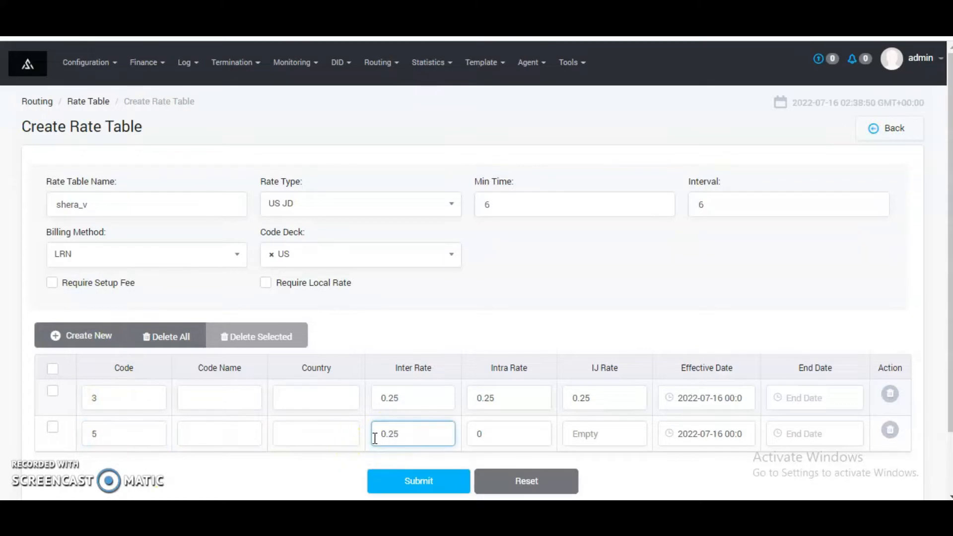
left_click(501, 439)
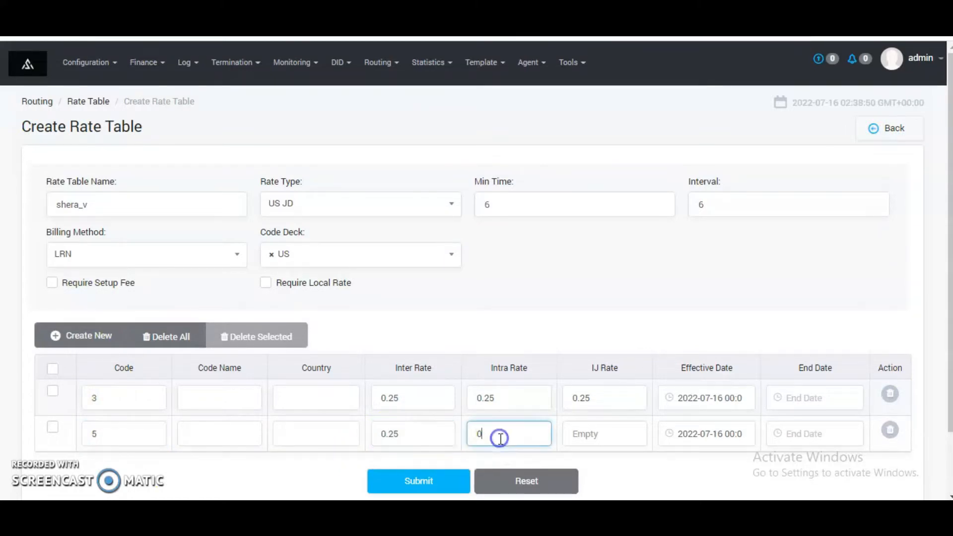
type(".25")
left_click(596, 437)
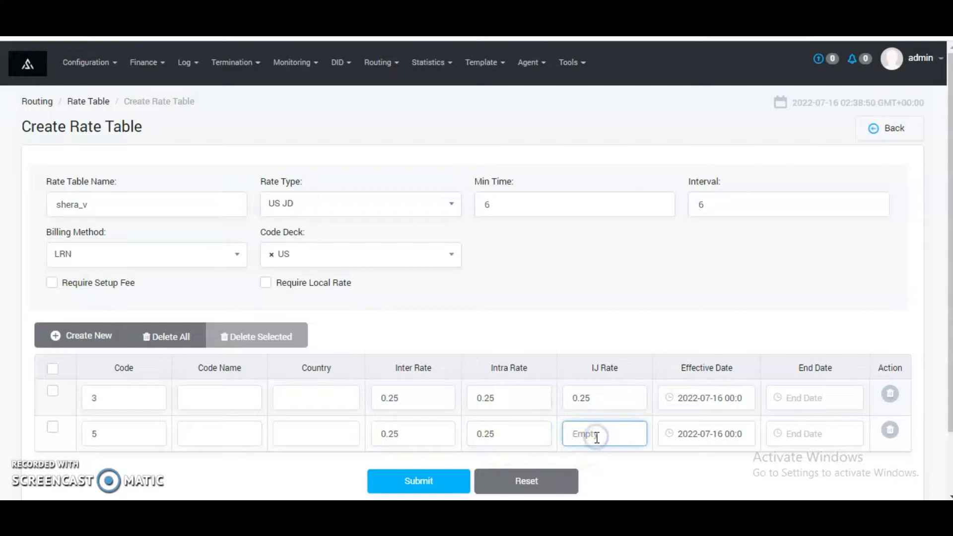
type("0.25")
left_click(433, 482)
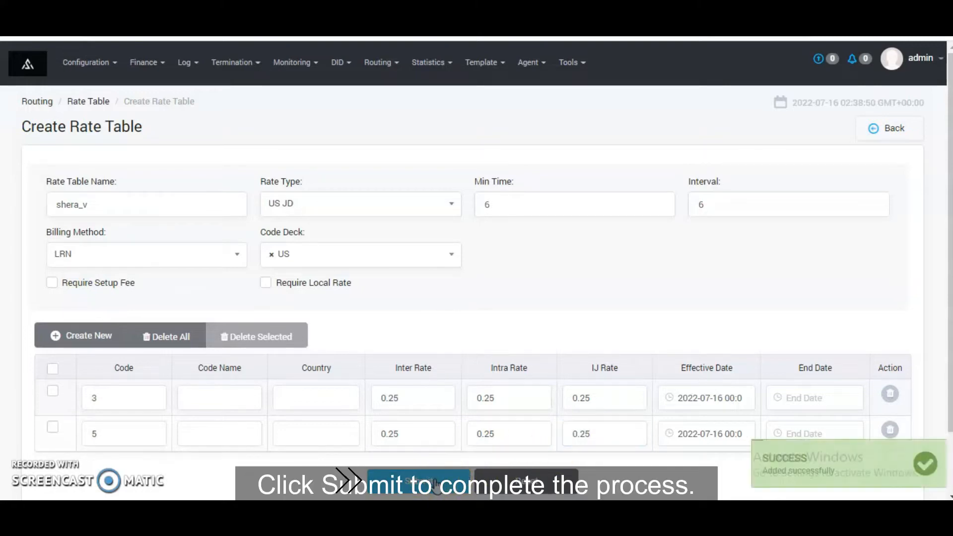
Step: Start another rate table named shera_c with rate type US JD and code deck US
left_click(381, 62)
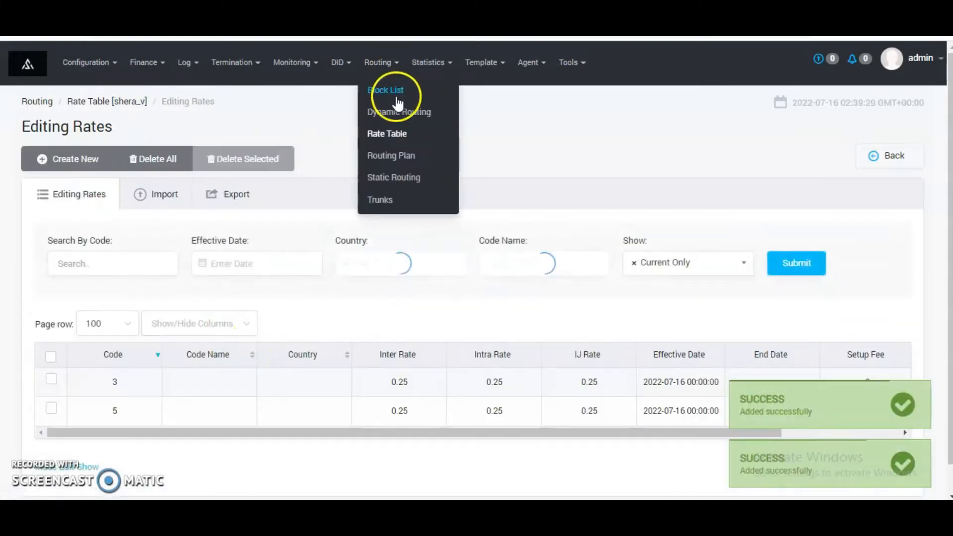
left_click(391, 134)
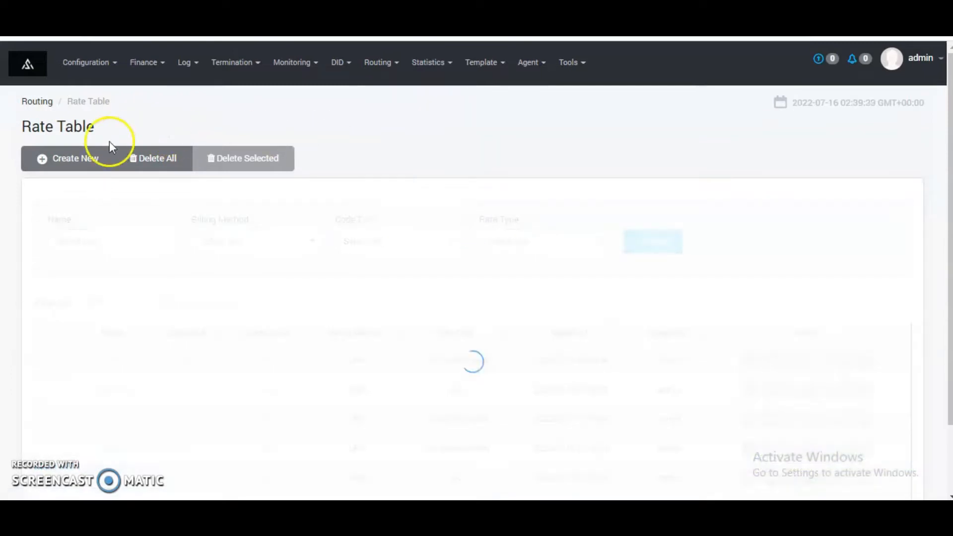
left_click(85, 157)
left_click(137, 208)
type("shera_c")
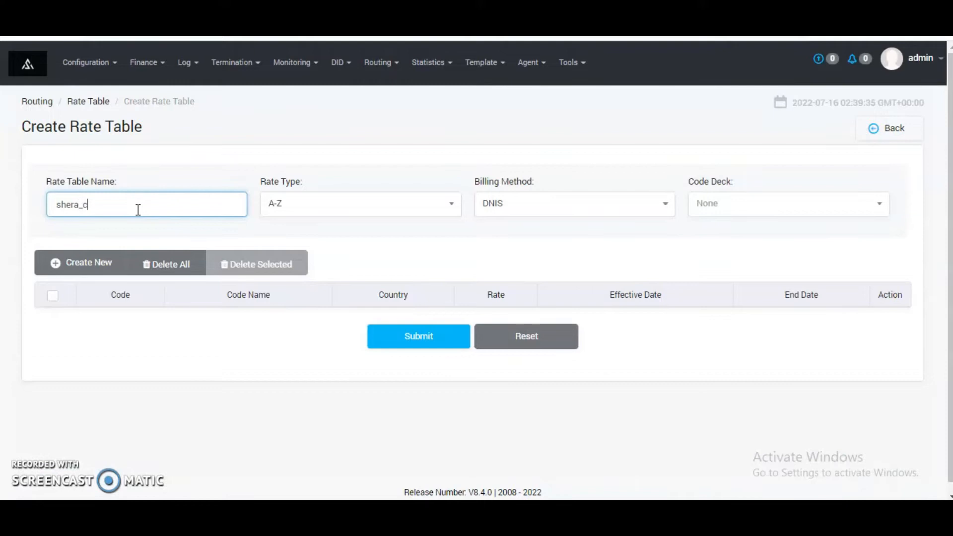
left_click(308, 207)
left_click(308, 280)
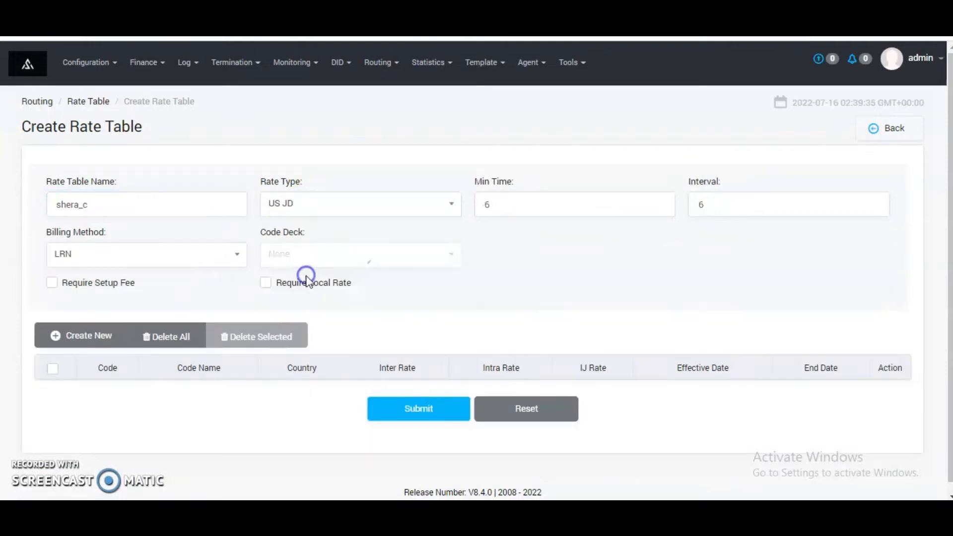
left_click(308, 249)
left_click(329, 373)
Step: Add a rate entry for code 3 with inter, intra and IJ rates of 0.5
left_click(79, 336)
left_click(139, 397)
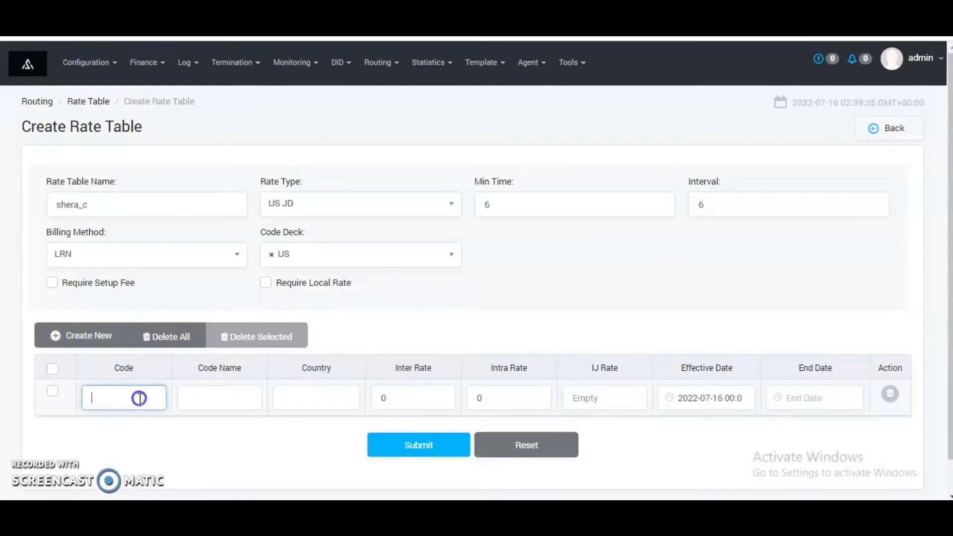
type("3")
left_click(373, 398)
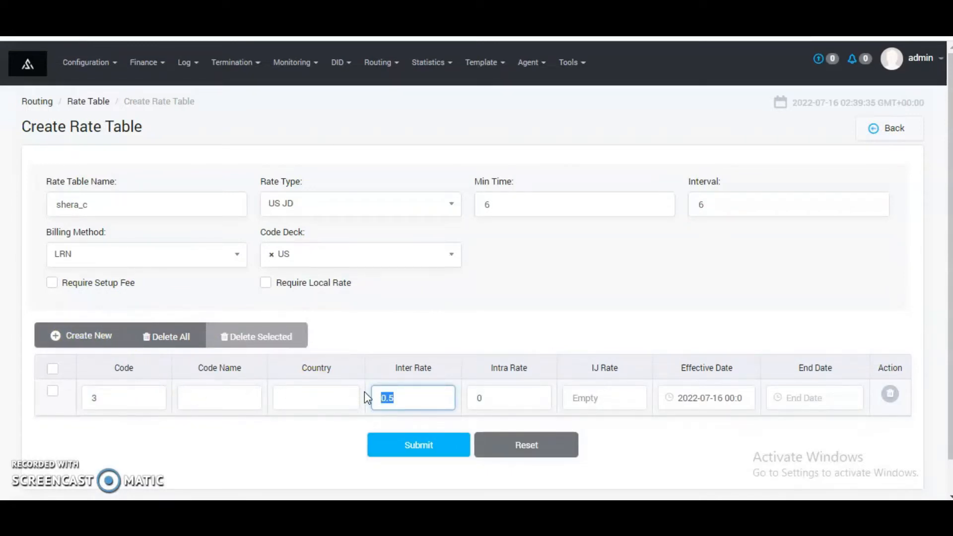
left_click(513, 392)
type(".5")
left_click(608, 398)
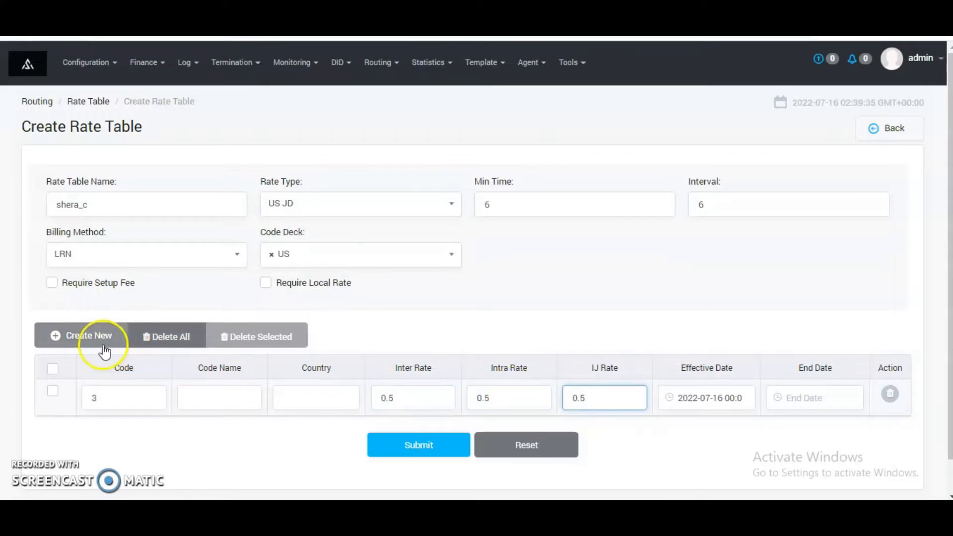
Step: Add a rate entry for code 5 with inter, intra and IJ rates of 0.5, and submit the rate table
left_click(81, 336)
left_click(135, 435)
type("5")
left_click(392, 435)
type(".5")
left_click(476, 438)
type(".5")
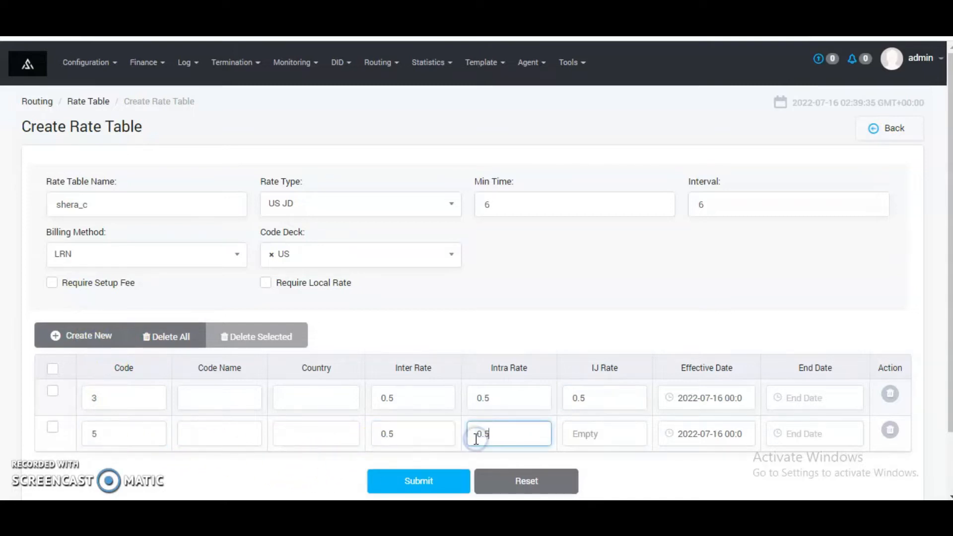
left_click(579, 434)
type("0.5")
left_click(442, 480)
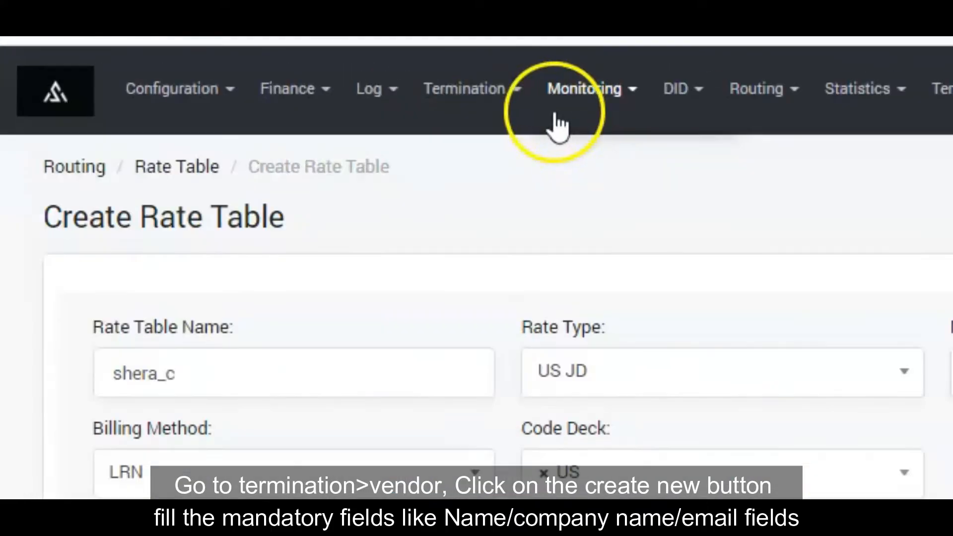
Step: Start a new termination vendor and name it shera_vendor
left_click(244, 64)
left_click(486, 278)
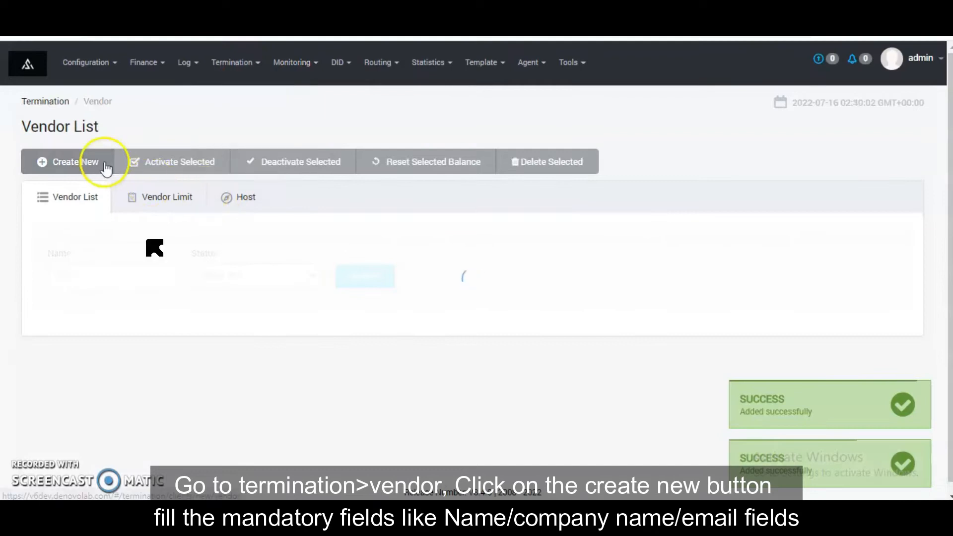
left_click(99, 165)
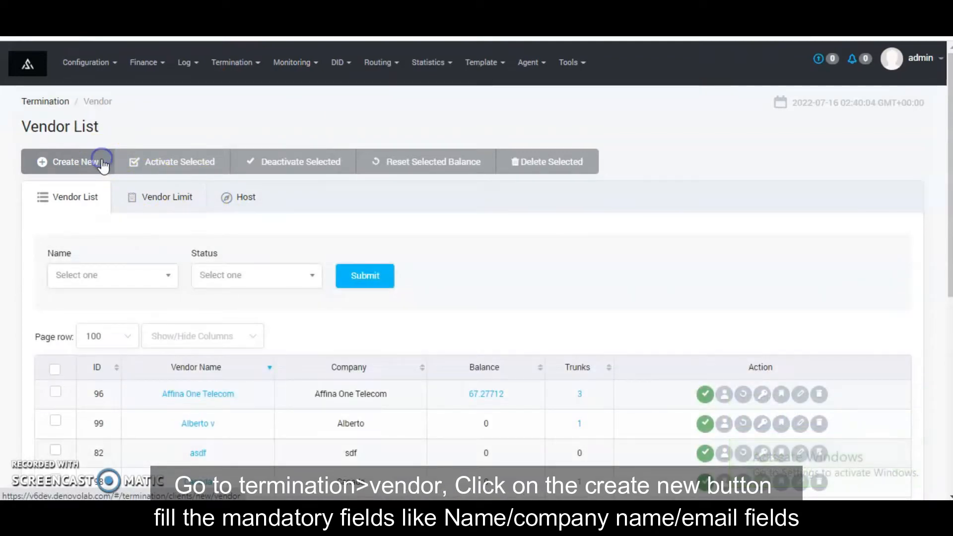
left_click(277, 259)
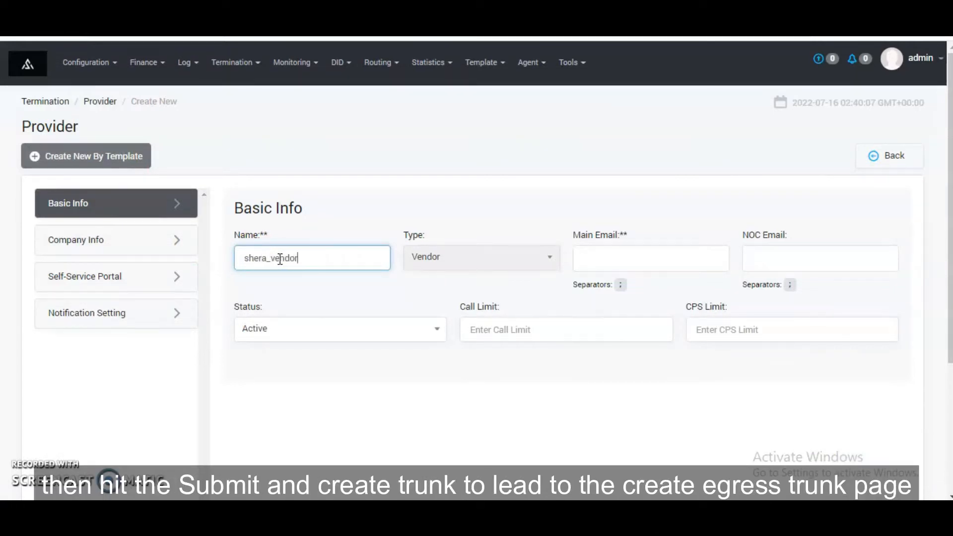
Step: Enter the contact's e-mail as the vendor's main e-mail and copy the same address to the NOC e-mail
left_click(629, 253)
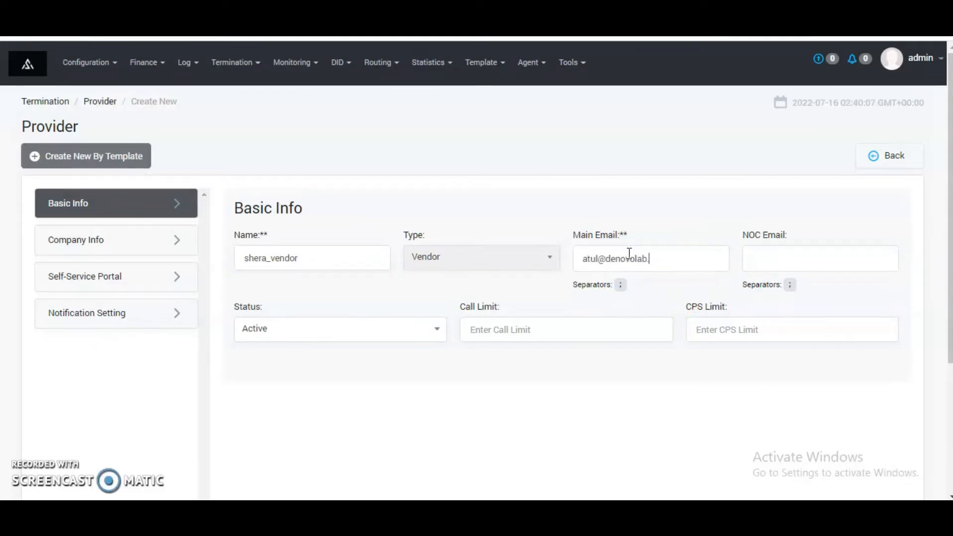
key("ctrl+a")
key("ctrl+c")
left_click(789, 254)
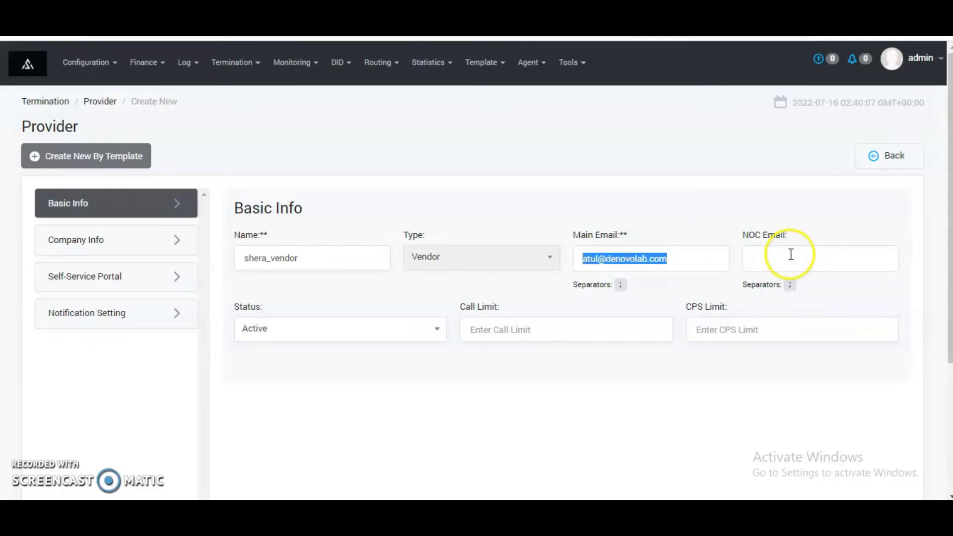
key("ctrl+v")
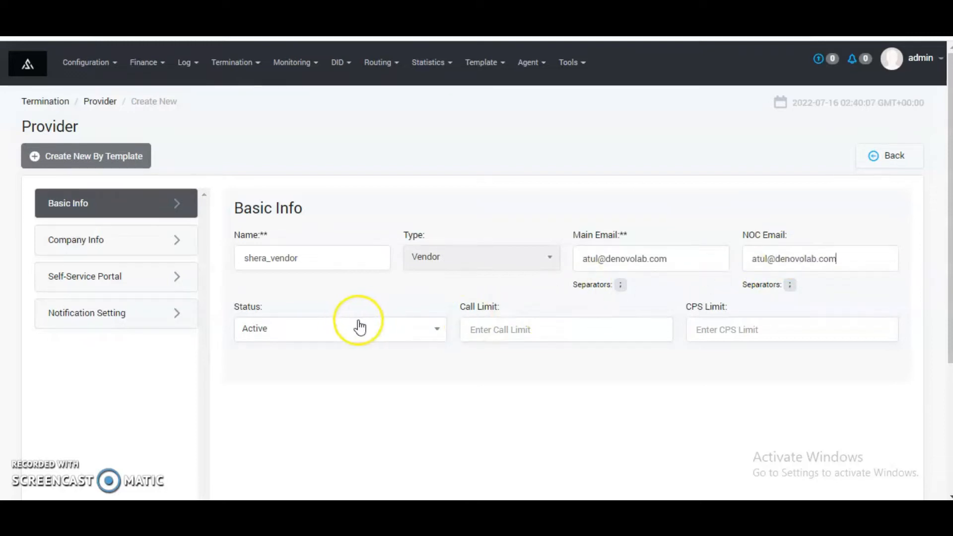
left_click(75, 241)
left_click(296, 259)
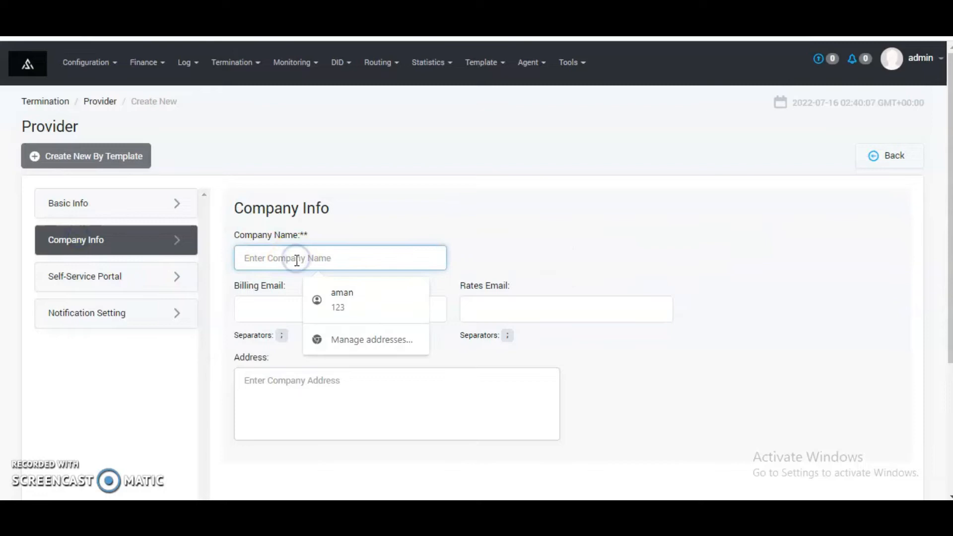
type("shera_v")
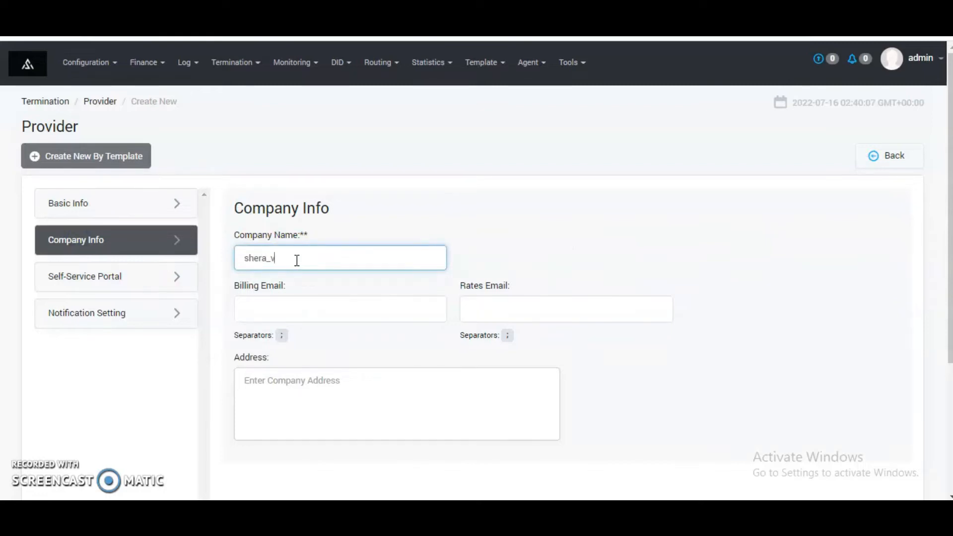
left_click(301, 310)
key("ctrl+v")
left_click(480, 300)
key("ctrl+v")
Step: Keep the default portal and notification settings, save the vendor and continue to creating its egress trunk
scroll(96, 329, "down", 3)
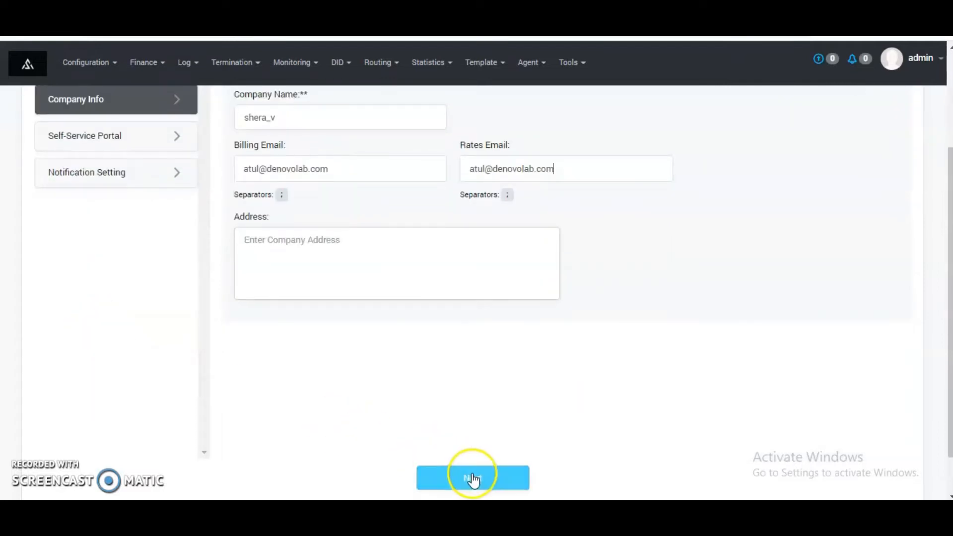
left_click(473, 478)
left_click(473, 479)
left_click(533, 479)
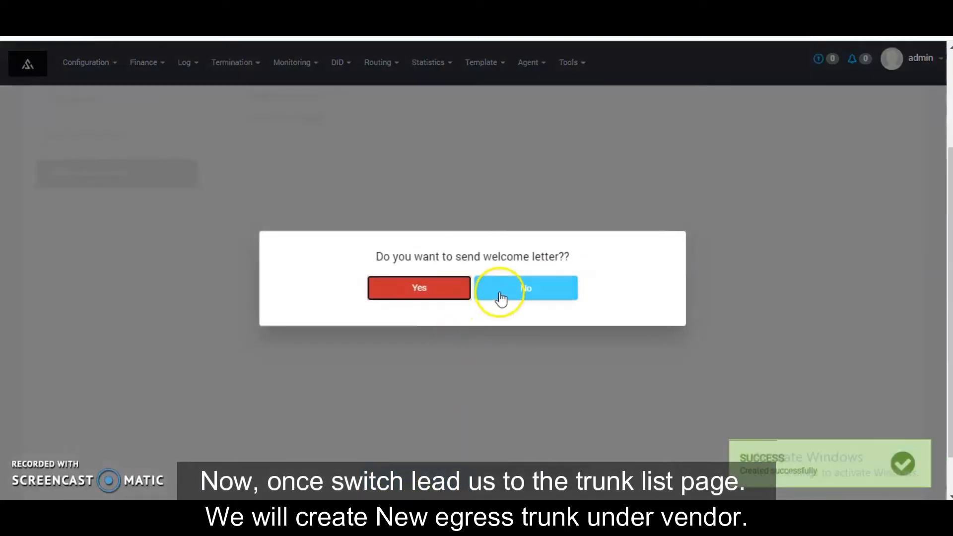
left_click(500, 298)
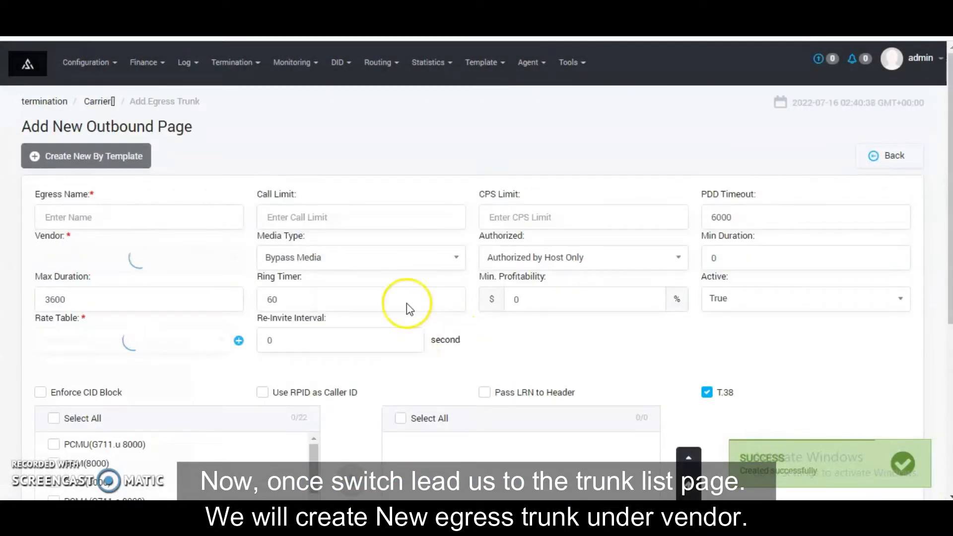
Step: Name the egress trunk shera_vendor and assign it the shera_v rate table
left_click(127, 211)
type("sher")
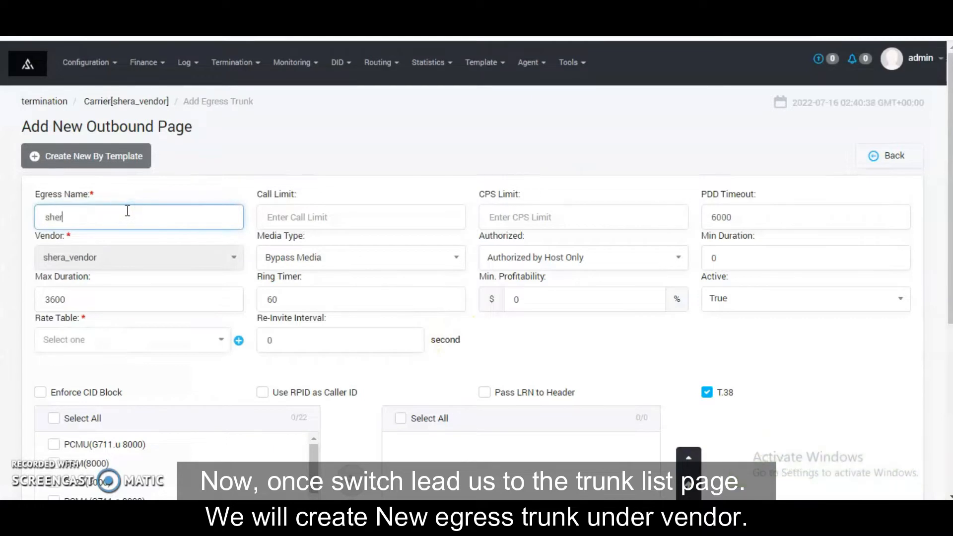
type("a_vendor")
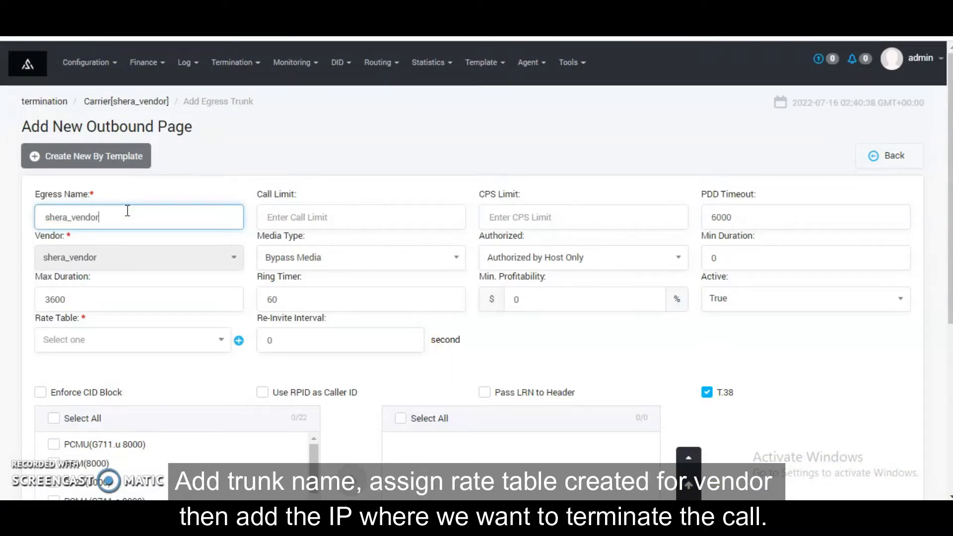
left_click(188, 343)
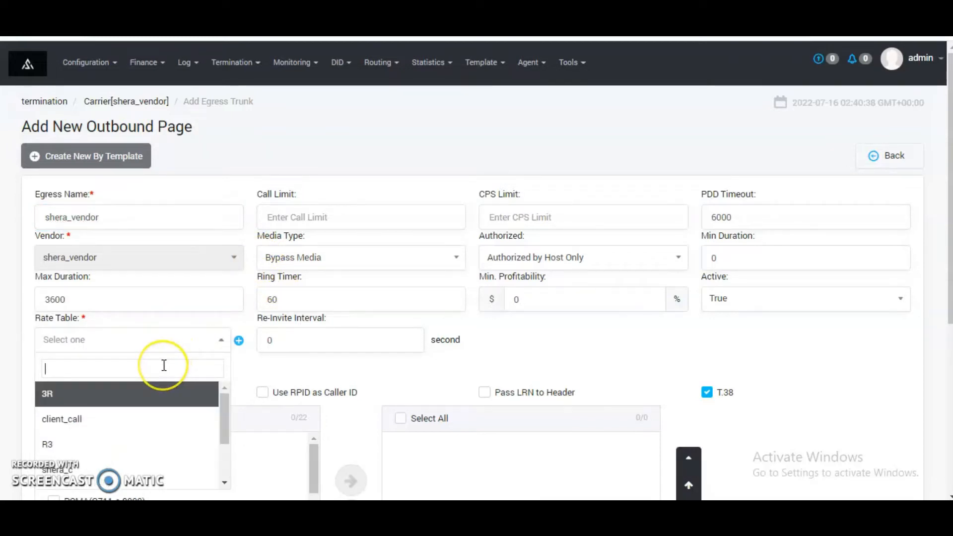
type("shera")
key("Down")
key("Return")
Step: Add host 192.99.10.113 with port 5858 to the egress trunk and submit the trunk
scroll(395, 385, "down", 6)
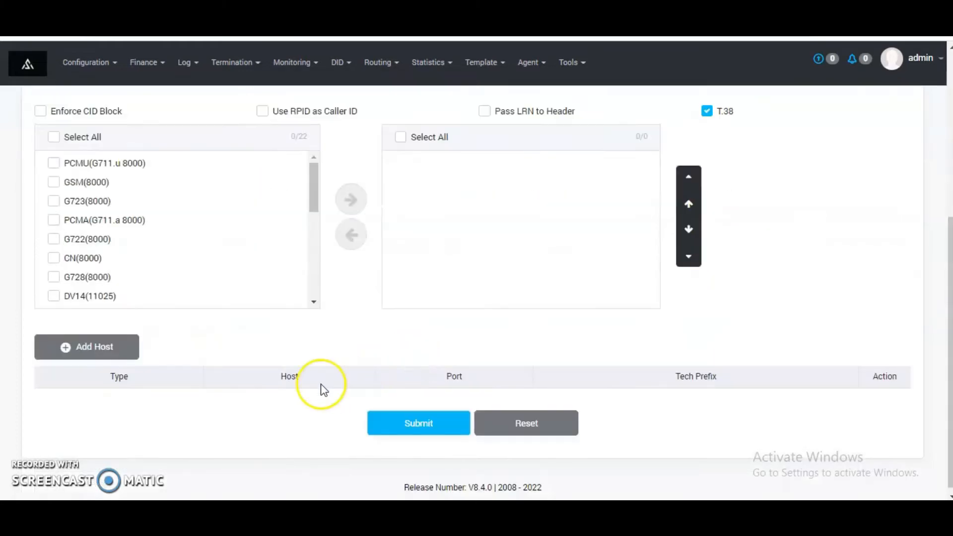
left_click(96, 330)
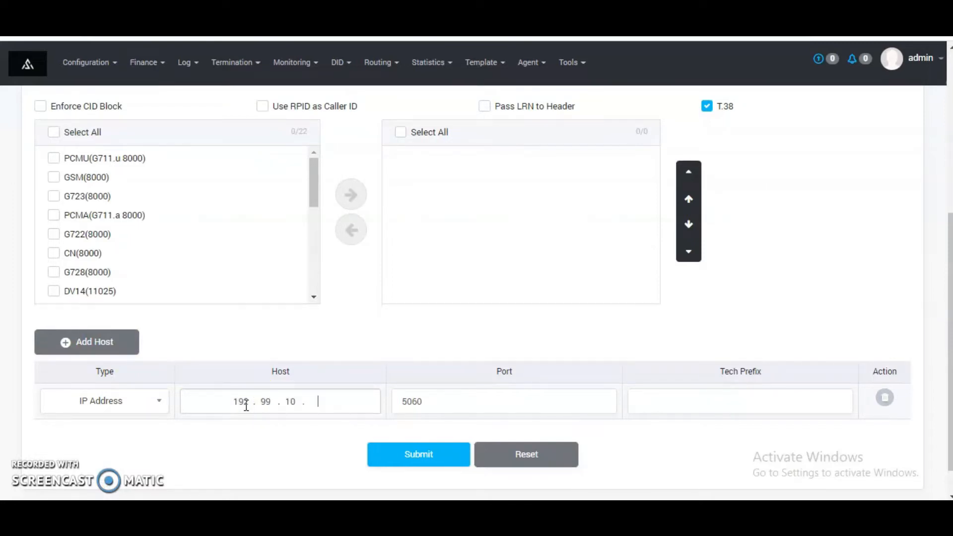
type("3")
key("Tab")
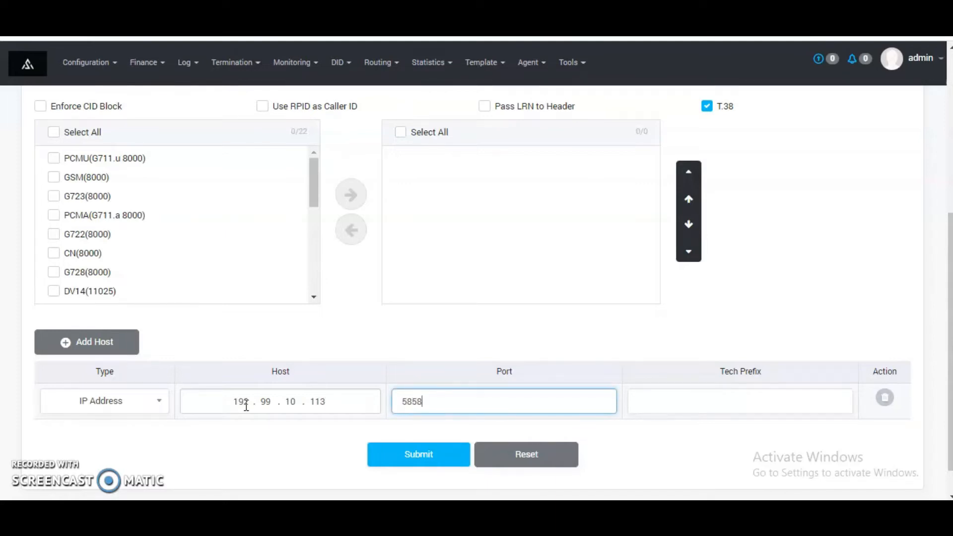
left_click(436, 454)
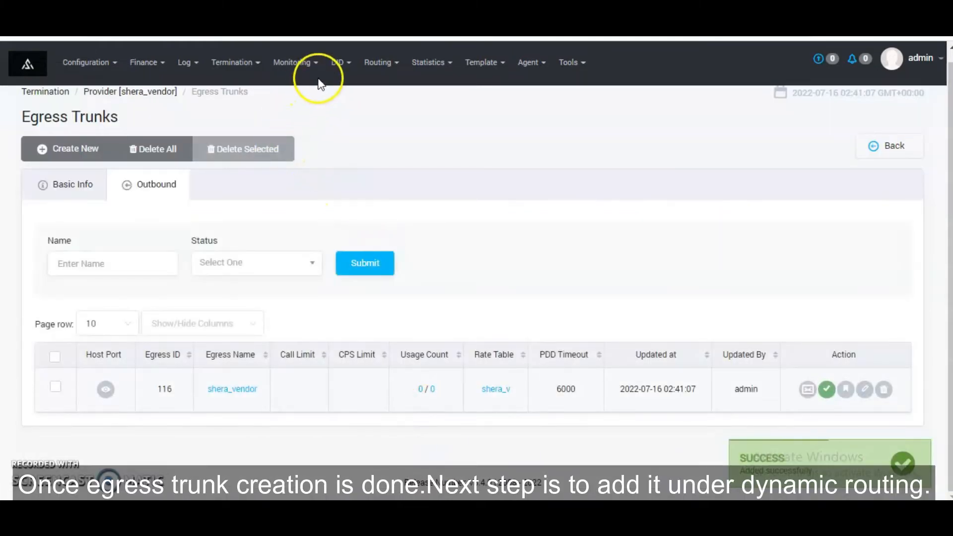
Step: Start a new dynamic routing named shera_dynamic with the LCR routing rule
left_click(378, 62)
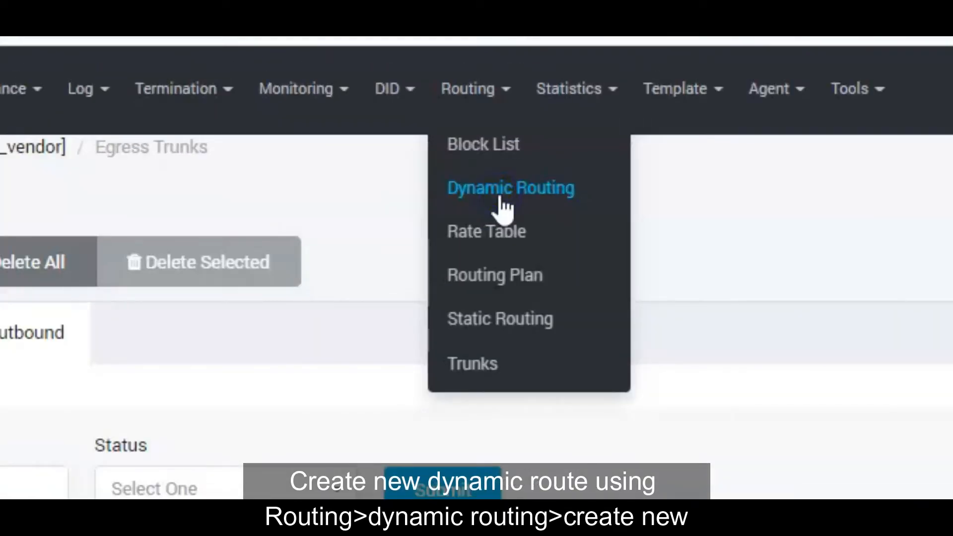
left_click(502, 199)
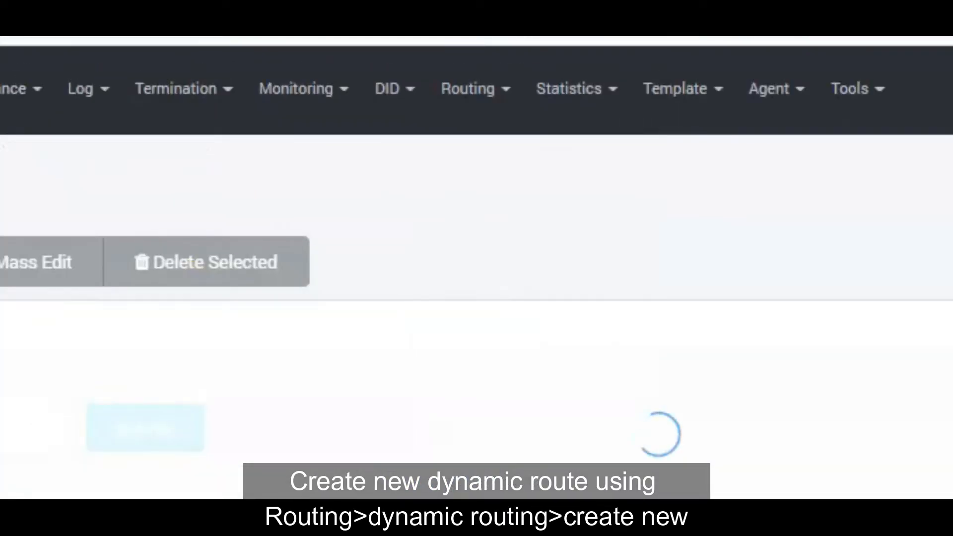
left_click(64, 147)
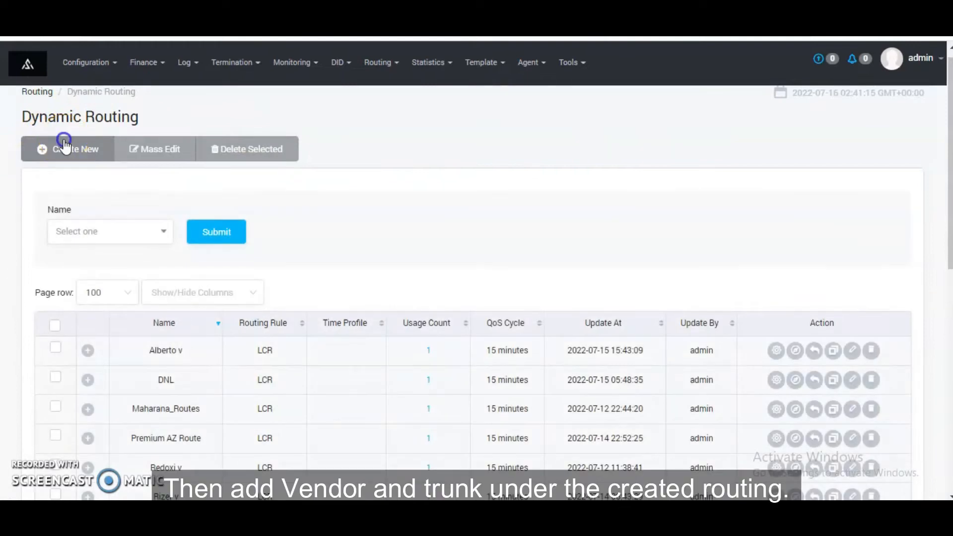
left_click(120, 191)
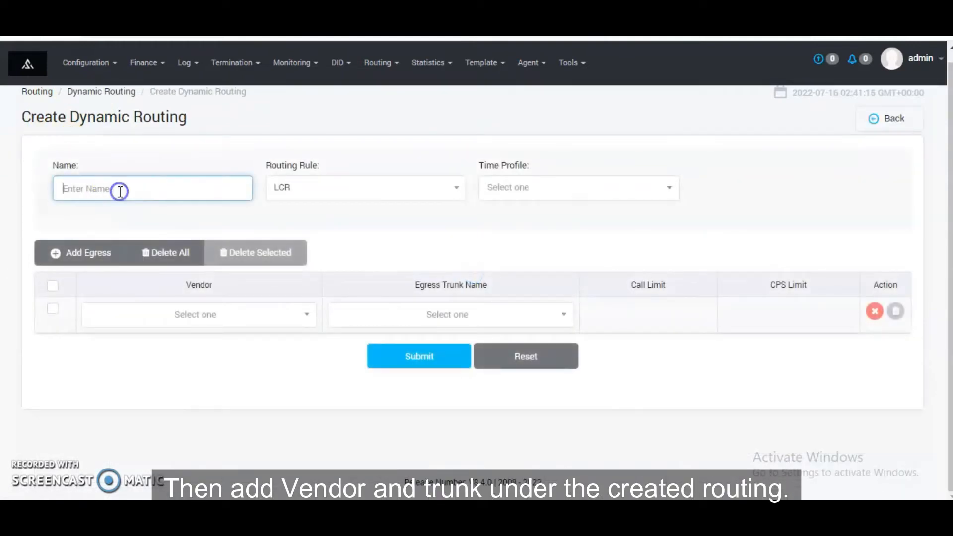
type("shera_dynamic")
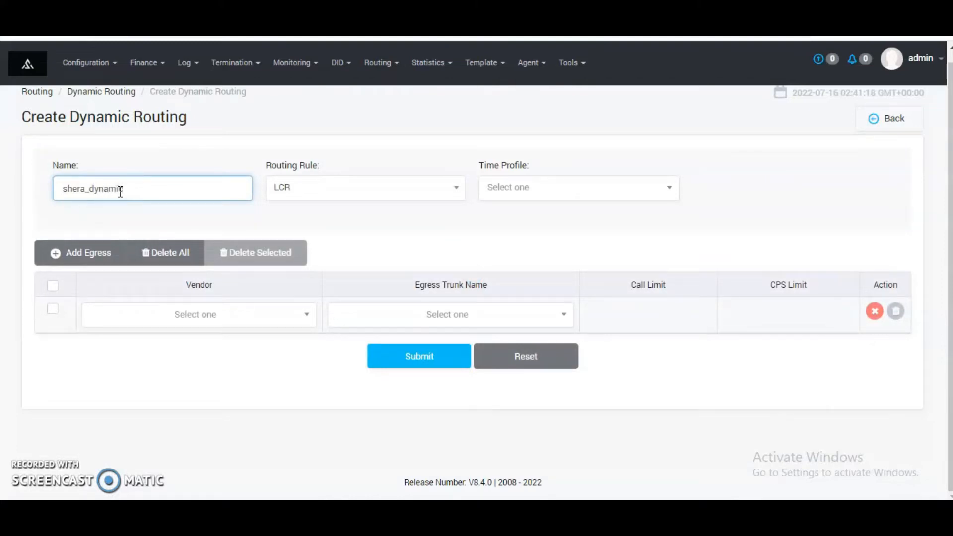
left_click(293, 186)
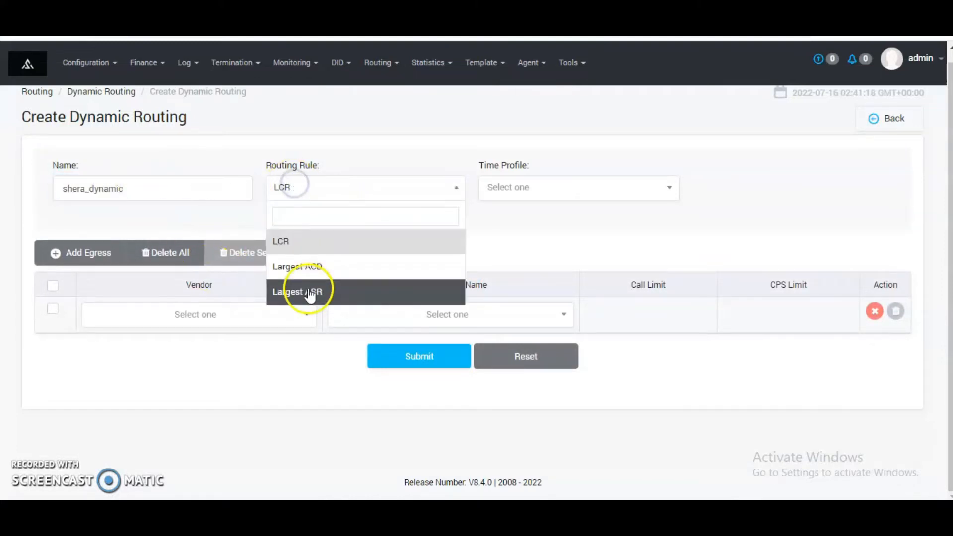
left_click(301, 242)
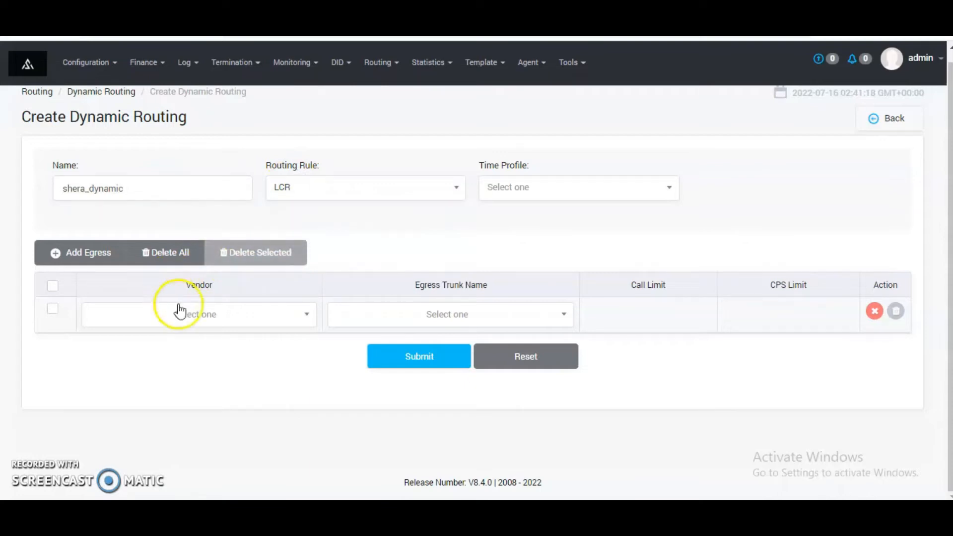
Step: Submit the dynamic routing with shera_vendor as both vendor and egress trunk, and expand its entry in the routing list
left_click(180, 312)
type("she")
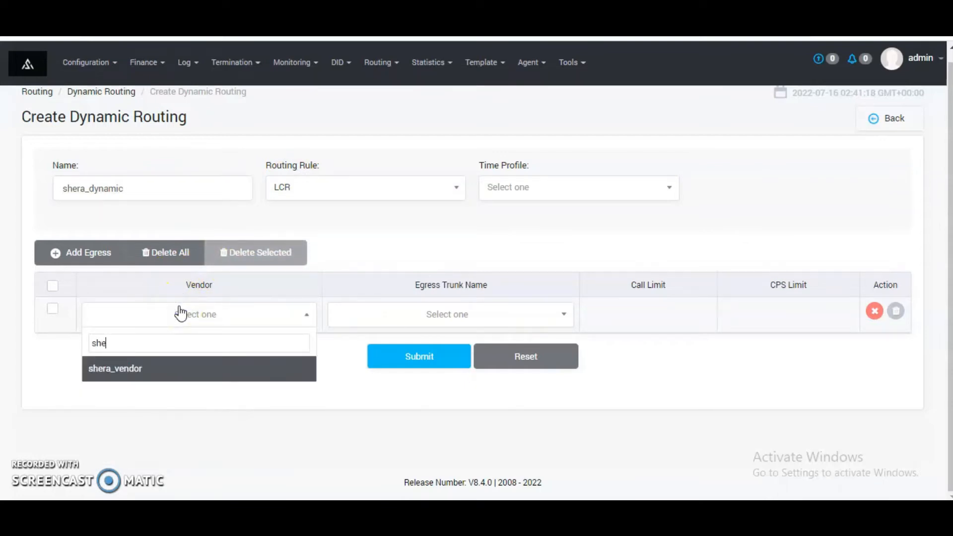
key("Return")
left_click(523, 315)
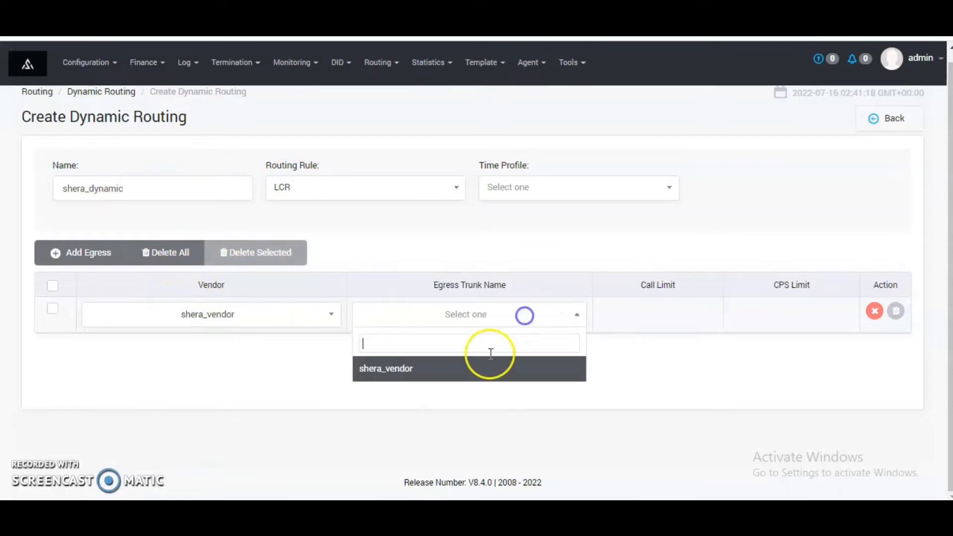
left_click(481, 372)
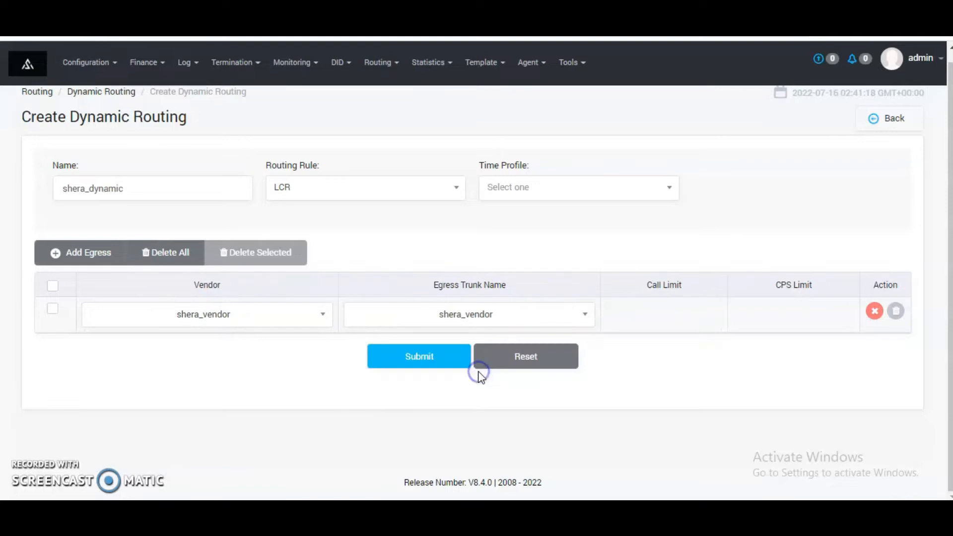
left_click(444, 364)
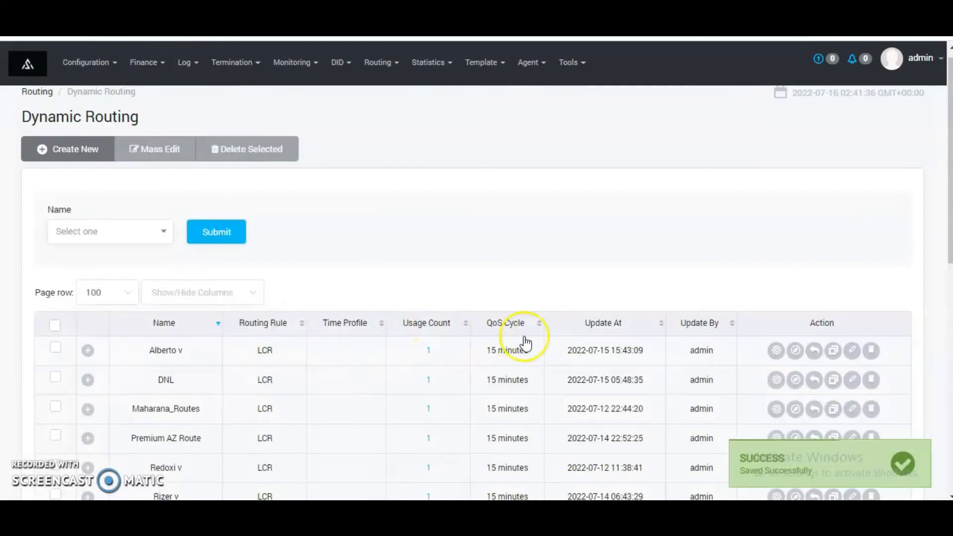
scroll(228, 320, "down", 5)
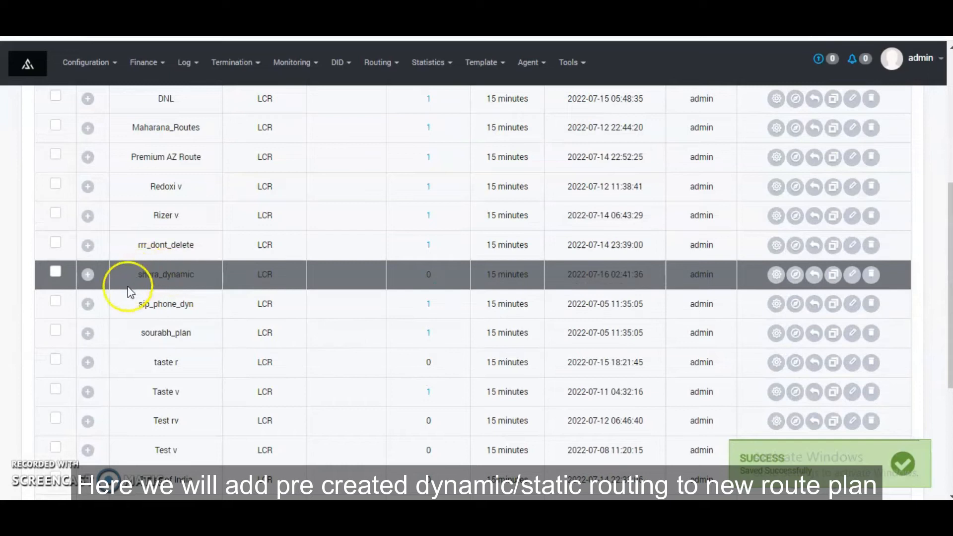
left_click(86, 276)
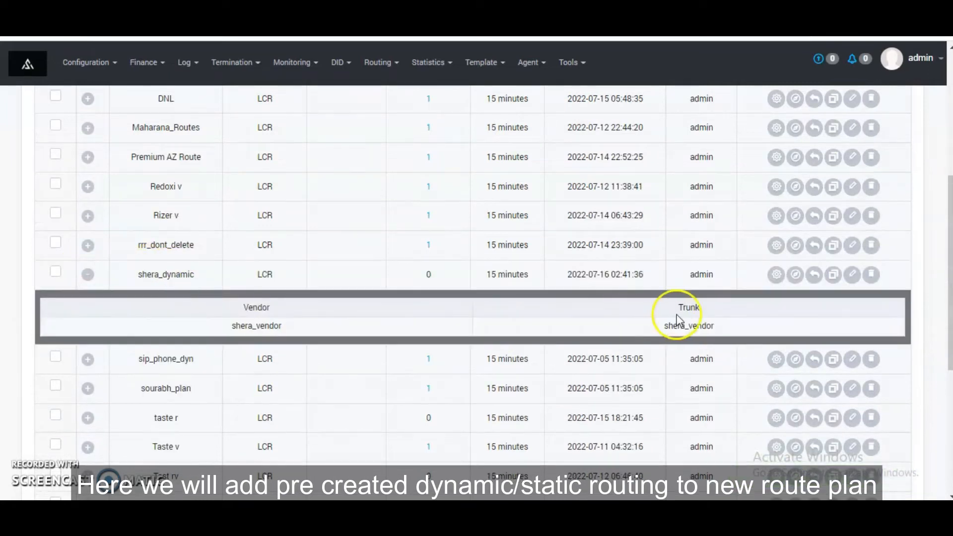
Step: Create a new routing plan named shera_routing and save it
scroll(162, 306, "up", 5)
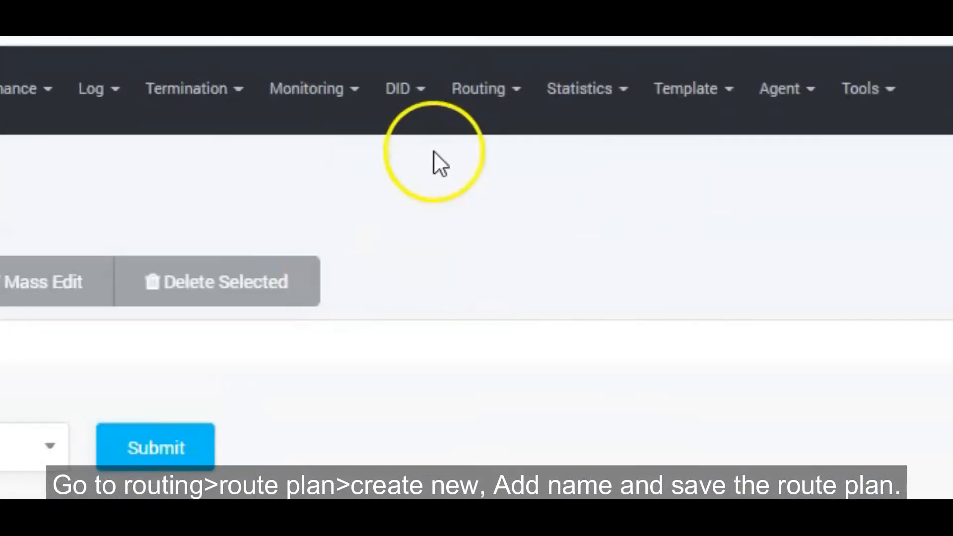
left_click(379, 62)
left_click(495, 279)
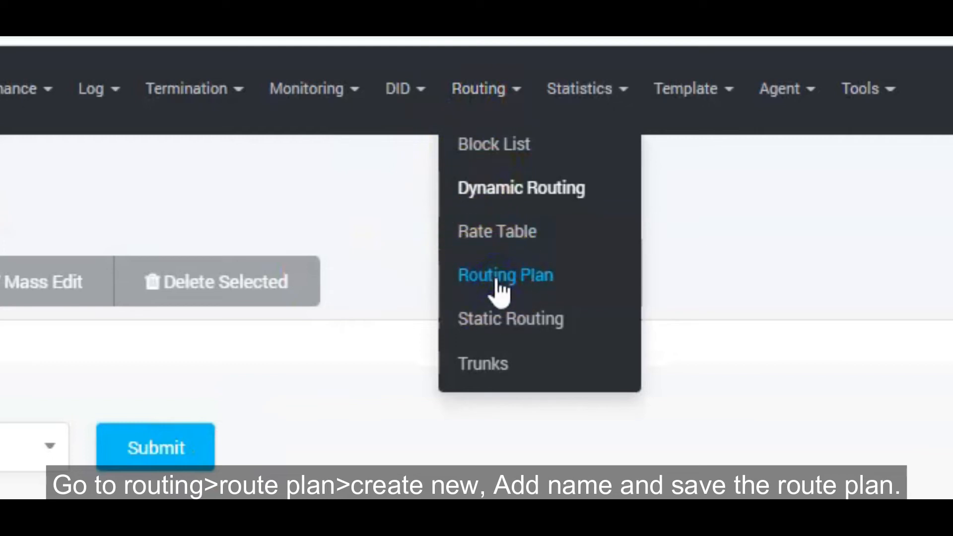
left_click(71, 146)
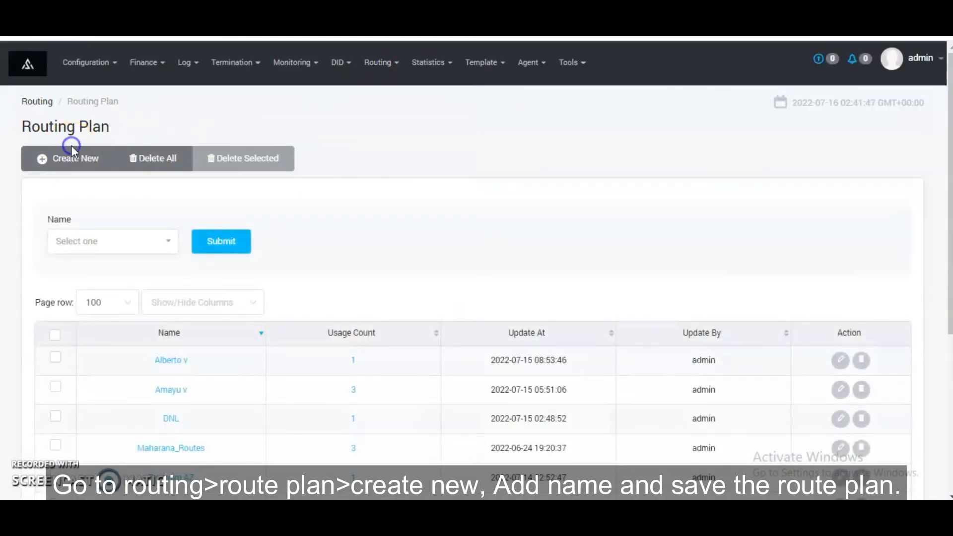
left_click(71, 152)
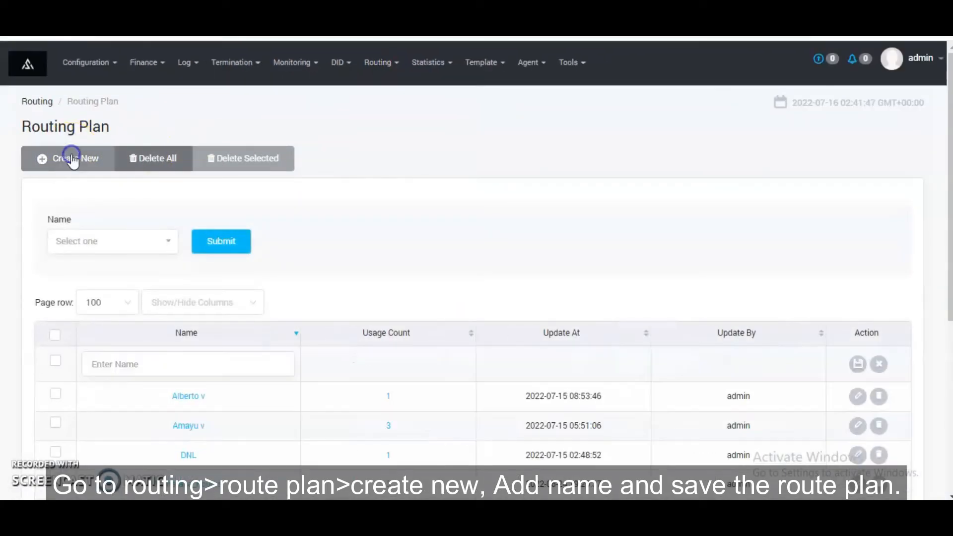
left_click(195, 369)
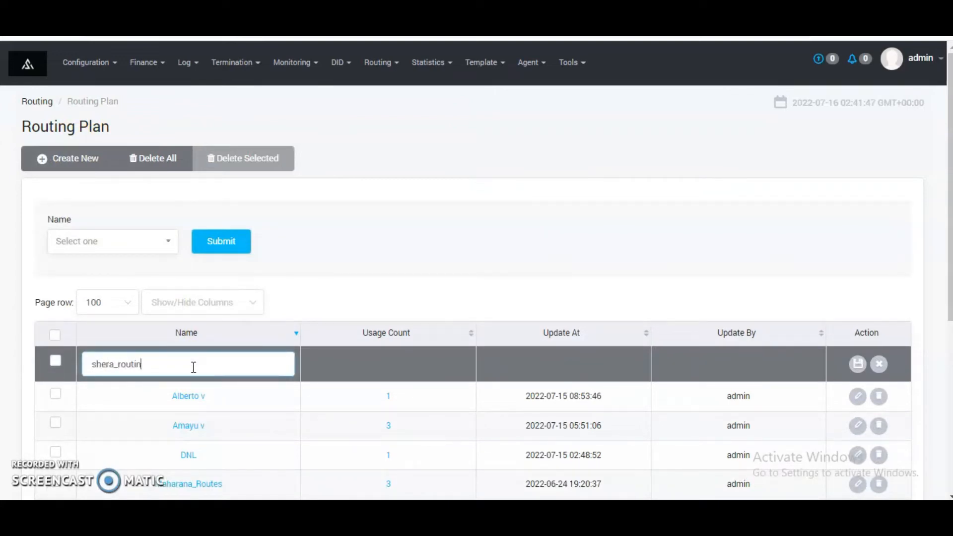
left_click(859, 365)
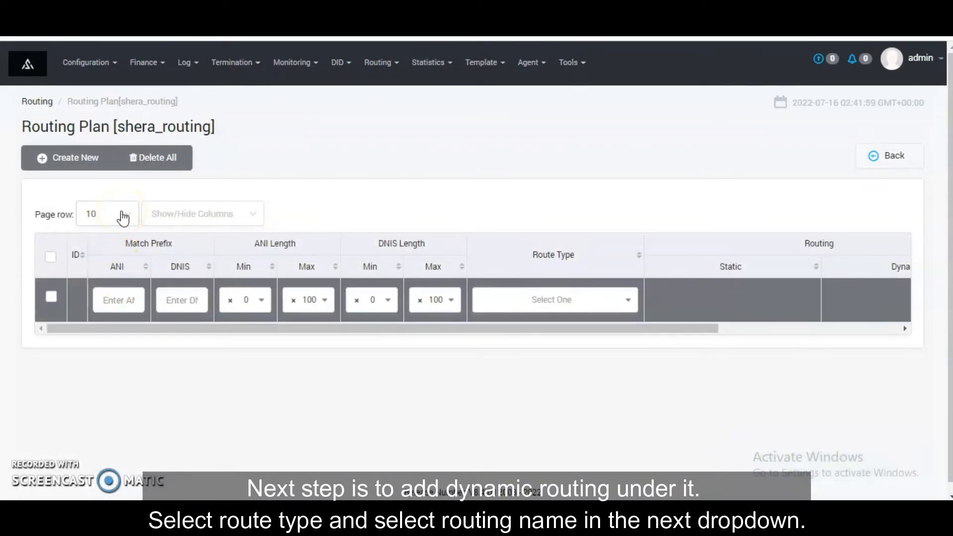
Step: Set the new entry of the shera_routing plan to Dynamic Routing with shera_dynamic as the dynamic route, and save it
left_click(522, 310)
left_click(522, 308)
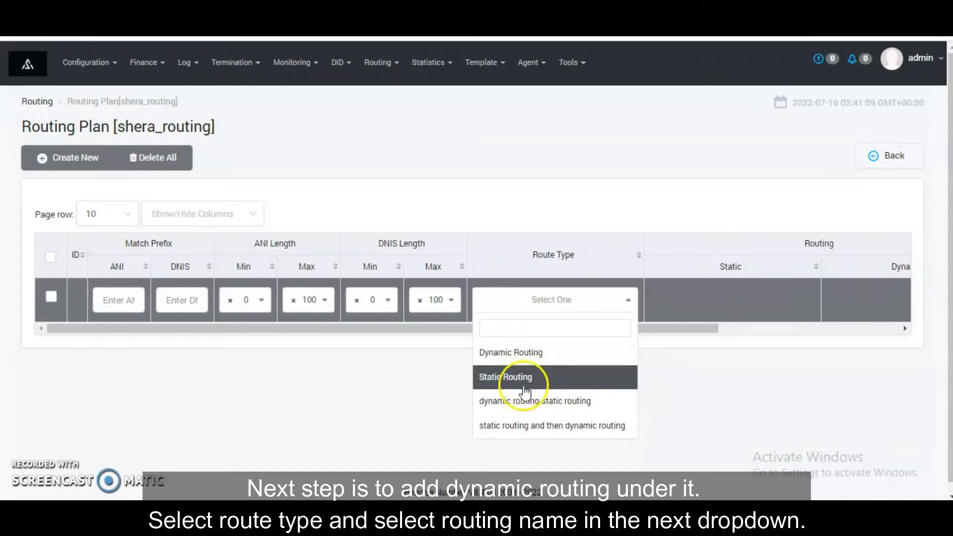
left_click(514, 352)
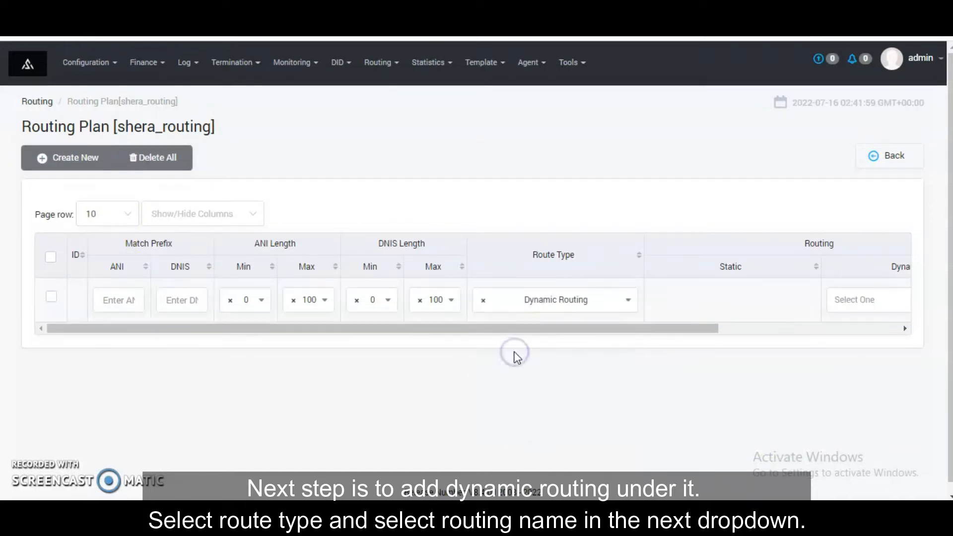
left_click(868, 314)
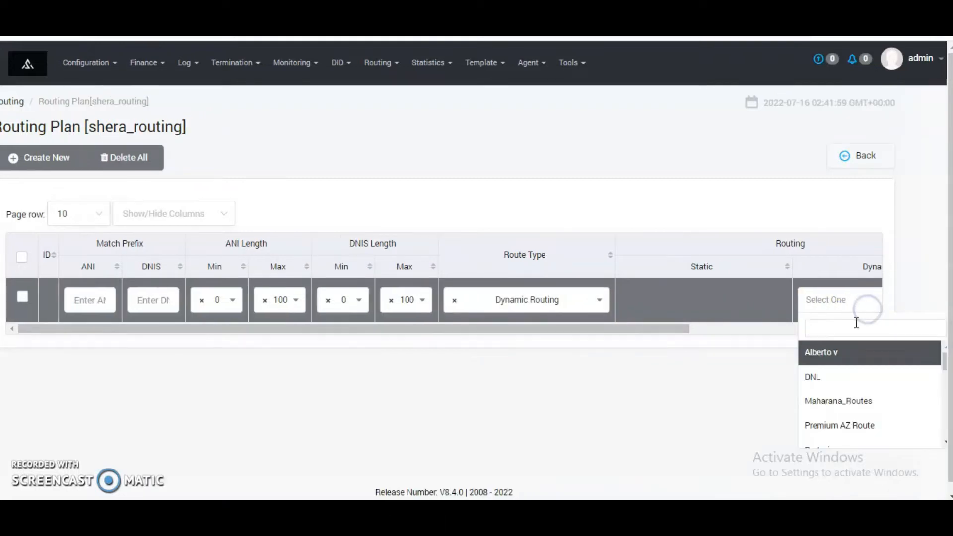
type("she")
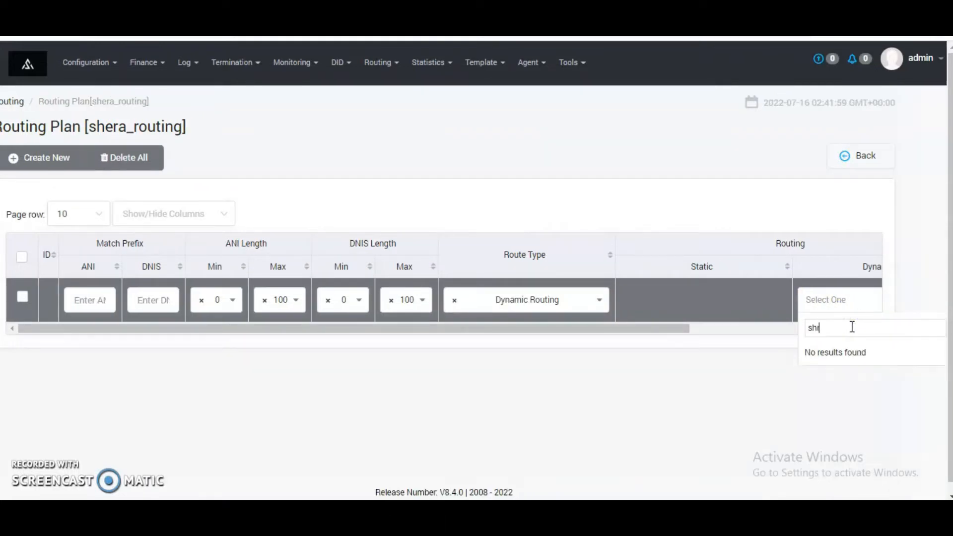
key("Return")
left_click(852, 328)
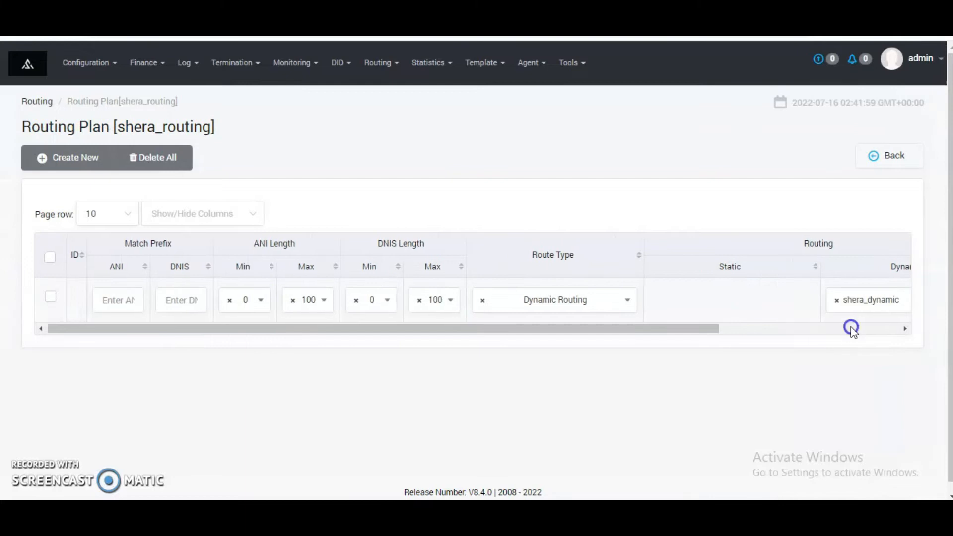
left_click(883, 307)
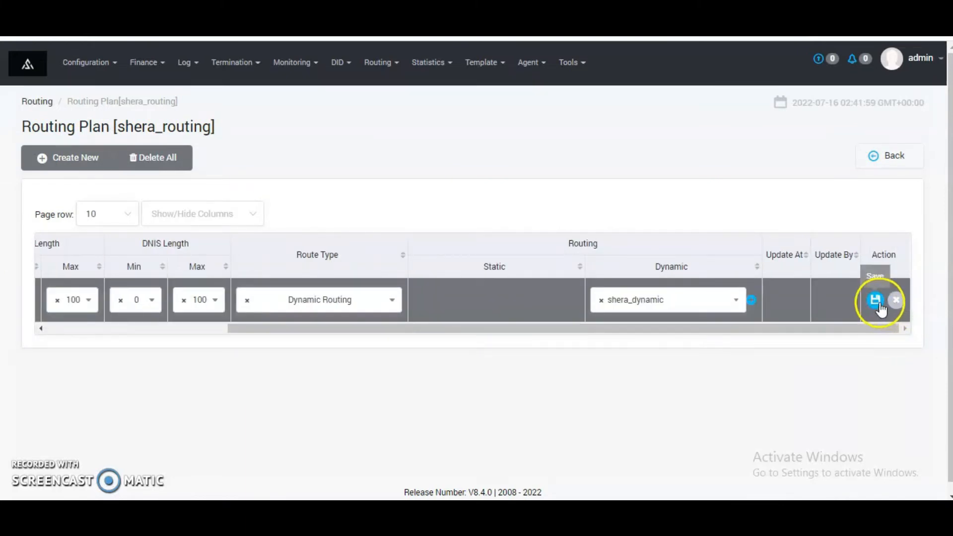
left_click(875, 301)
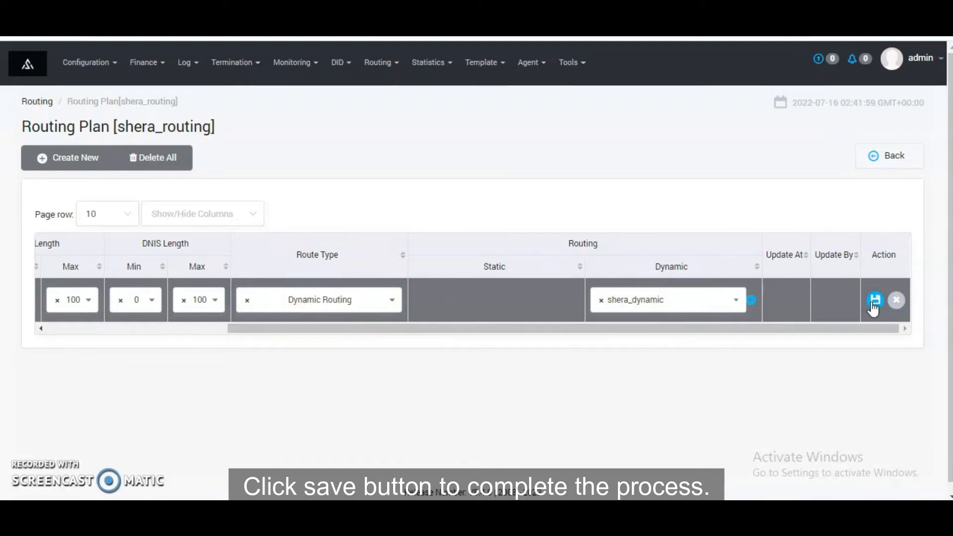
left_click(874, 307)
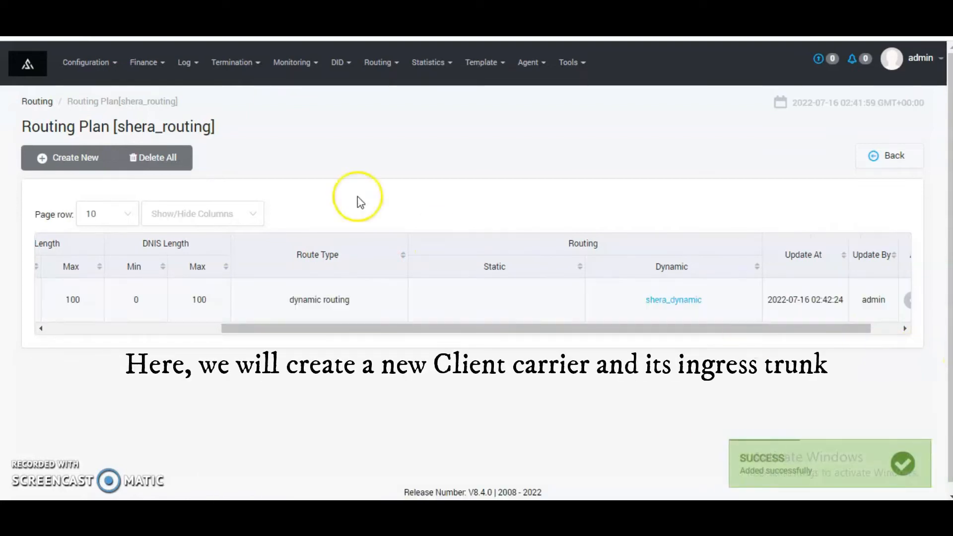
Step: Start a new termination customer named shera_client
left_click(232, 62)
left_click(232, 91)
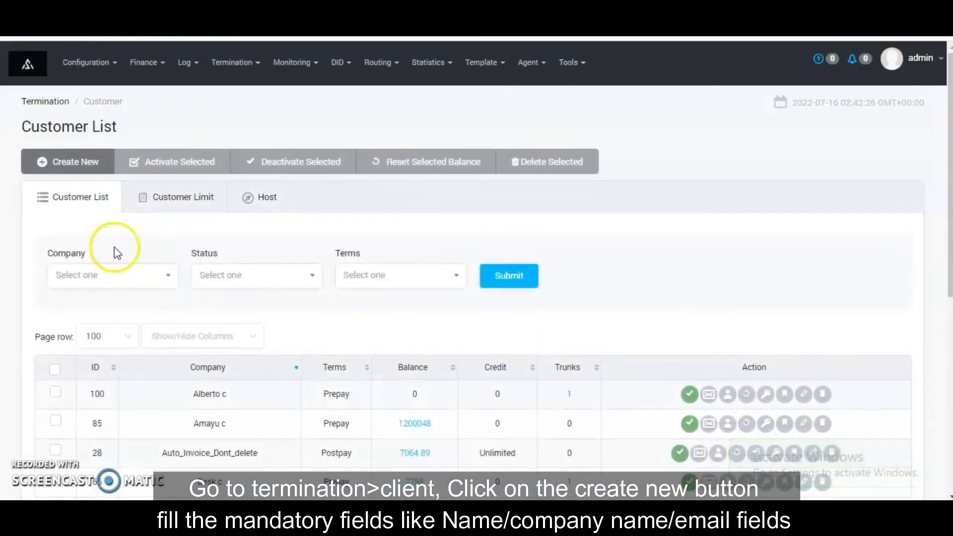
left_click(88, 163)
left_click(319, 258)
type("shera_client")
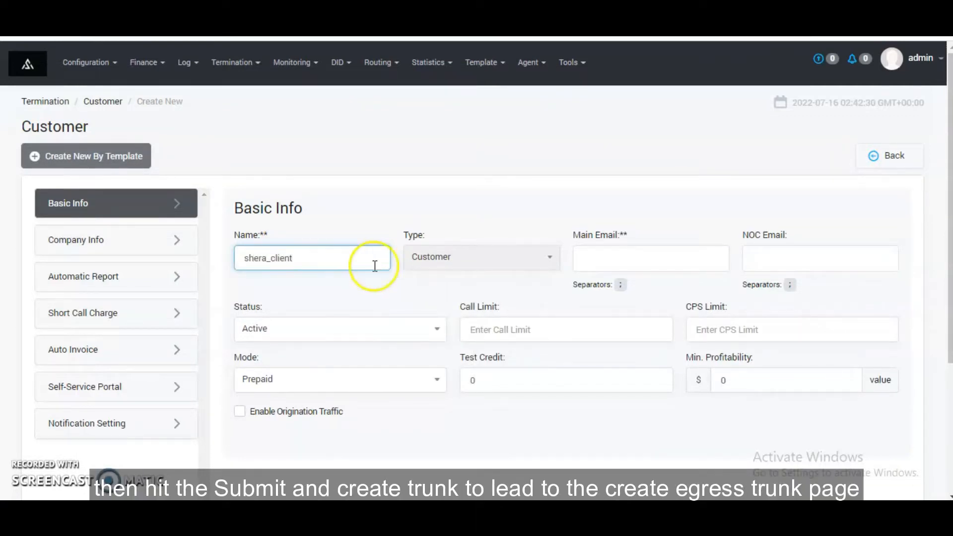
Step: Fill in the customer's main and NOC email with the same address and set the test credit to 10
left_click(622, 256)
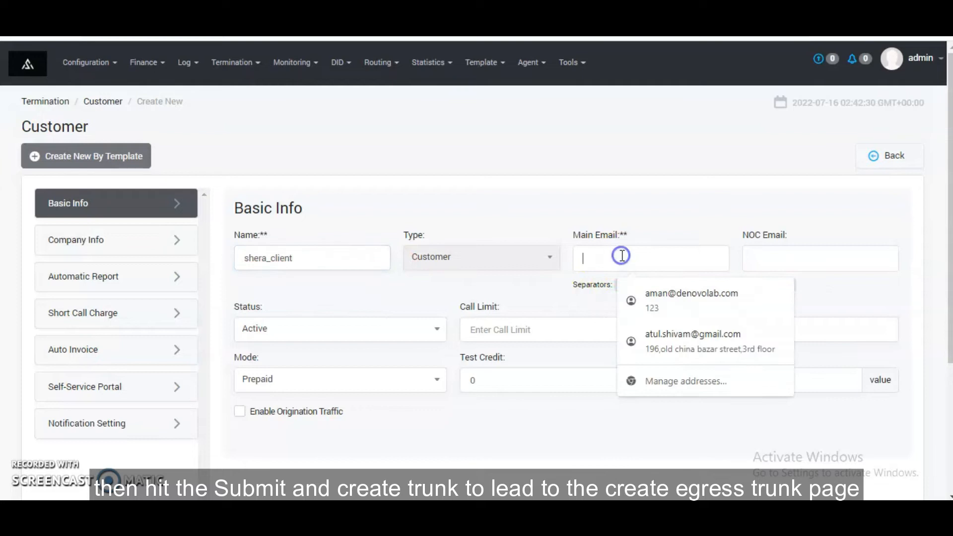
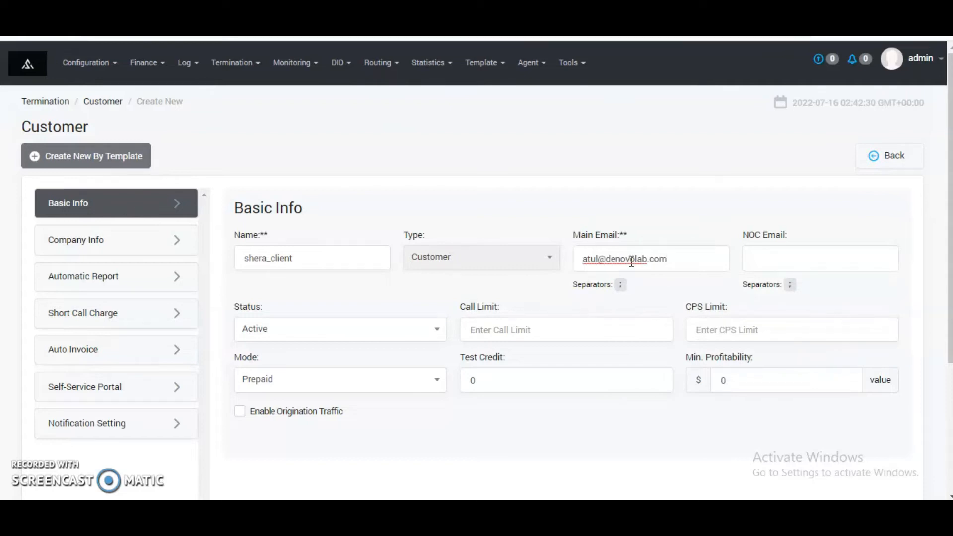
key("ctrl+a")
key("ctrl+c")
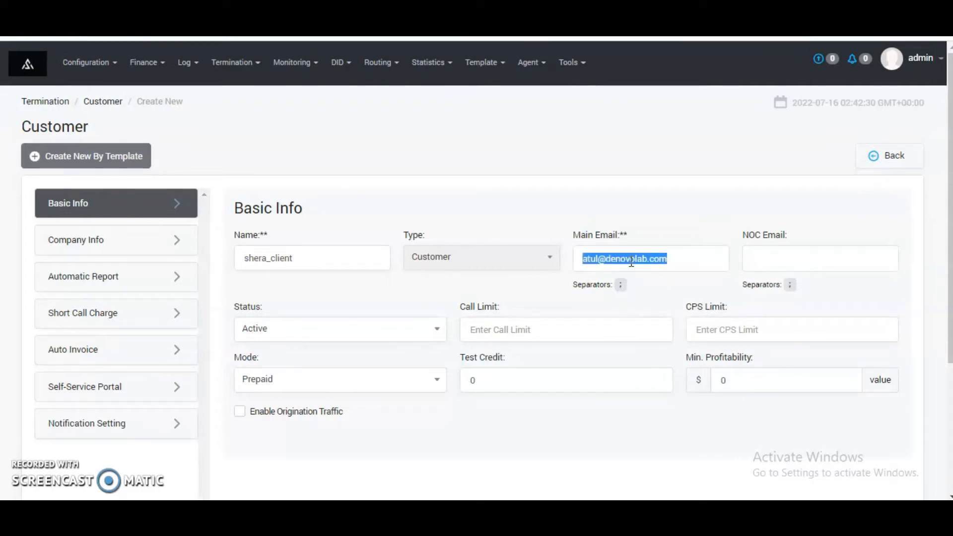
left_click(790, 257)
key("ctrl+v")
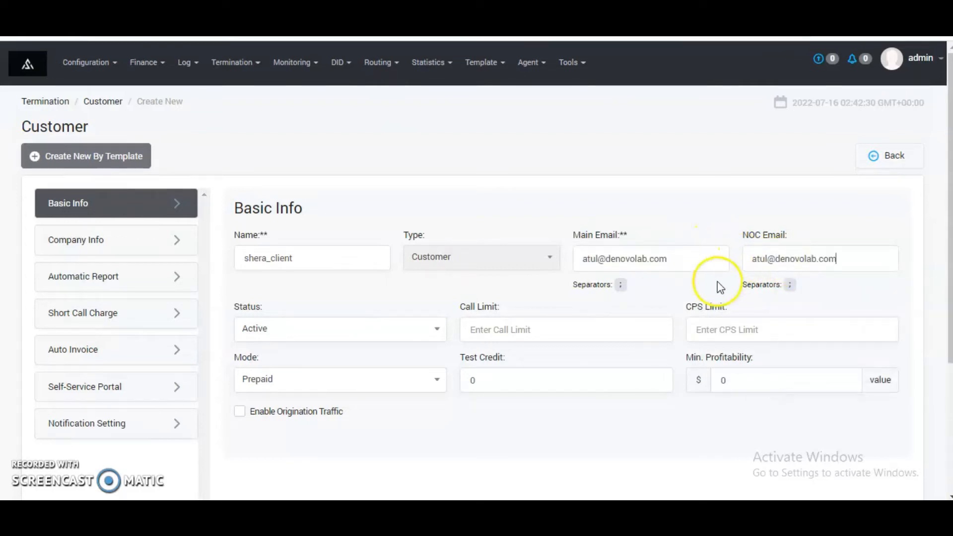
left_click_drag(517, 381, 456, 388)
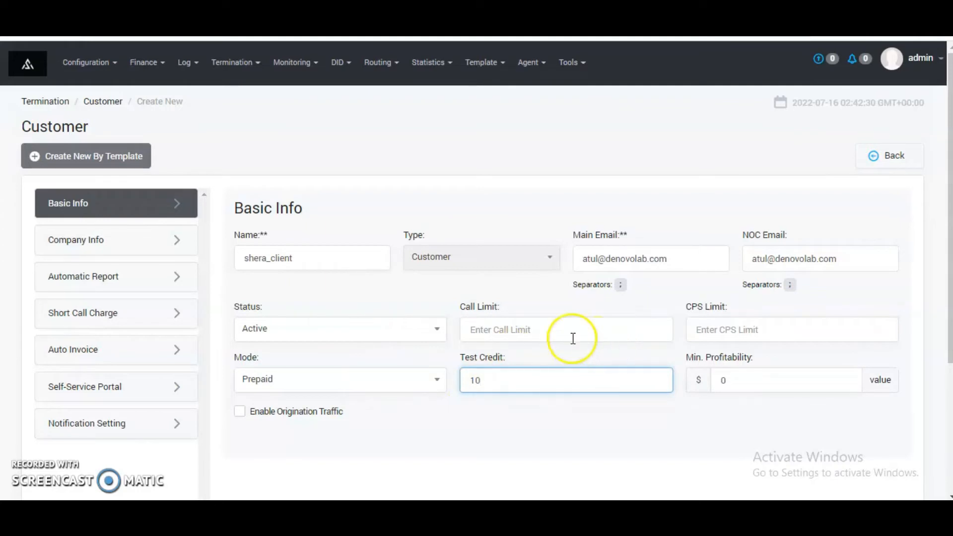
Step: In the company info, set the company name to shera_c and fill in the billing and rates emails
left_click(95, 242)
left_click(291, 258)
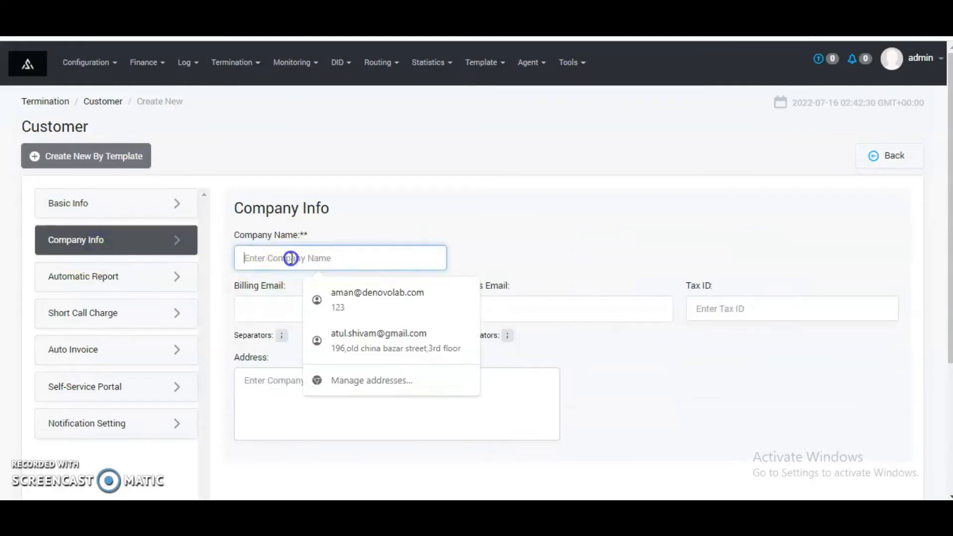
type("shera")
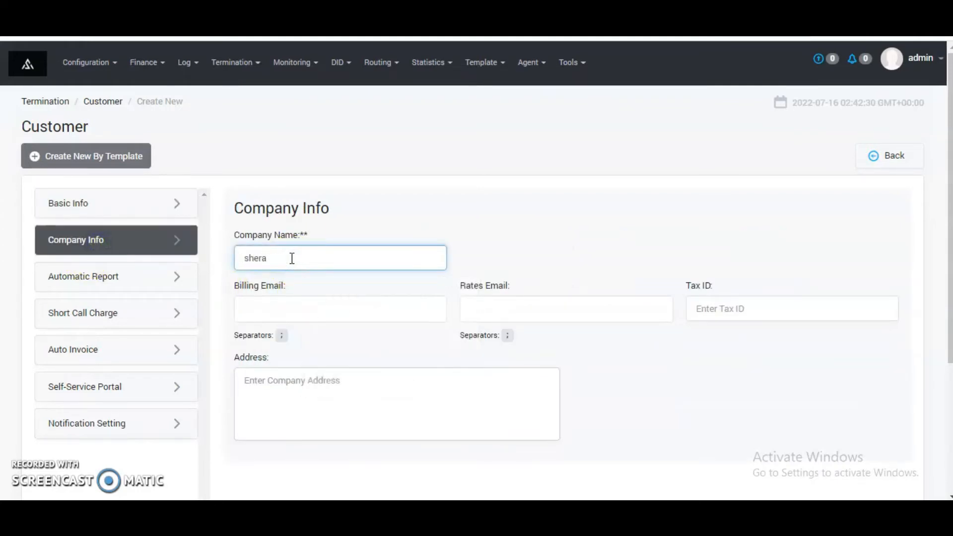
left_click(305, 302)
key("Down")
key("Return")
left_click(563, 308)
key("Down")
key("Return")
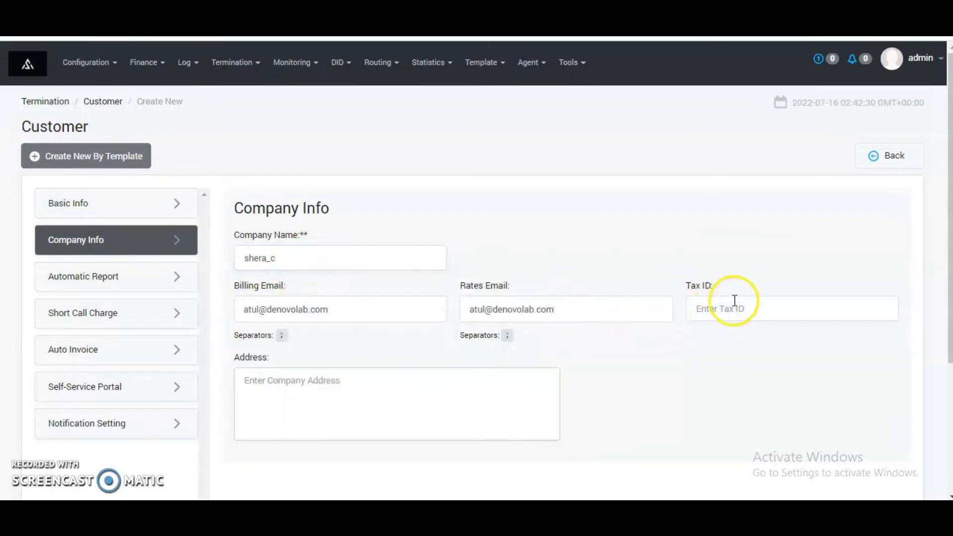
Step: Fill in the company's address in the company info
left_click(734, 307)
left_click(434, 381)
type("kolkata,India")
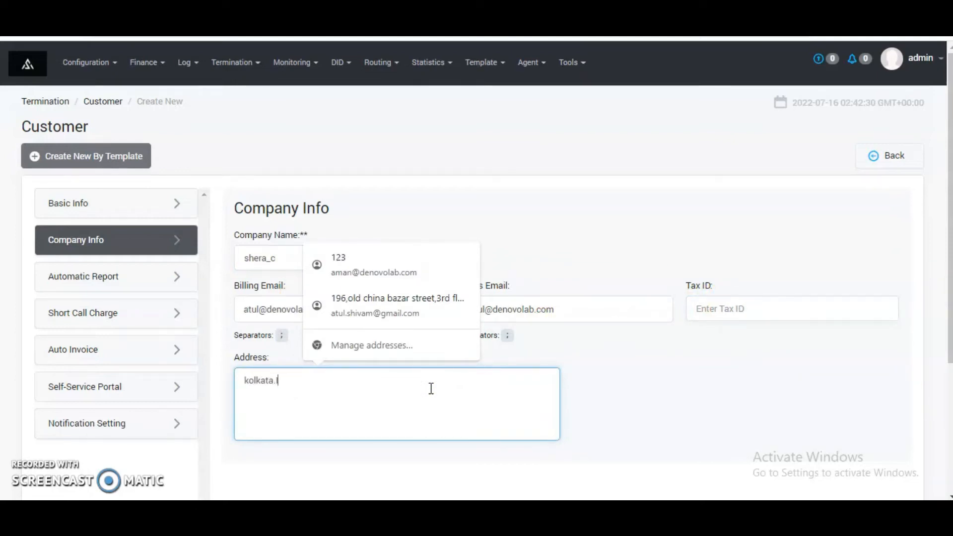
left_click(277, 383)
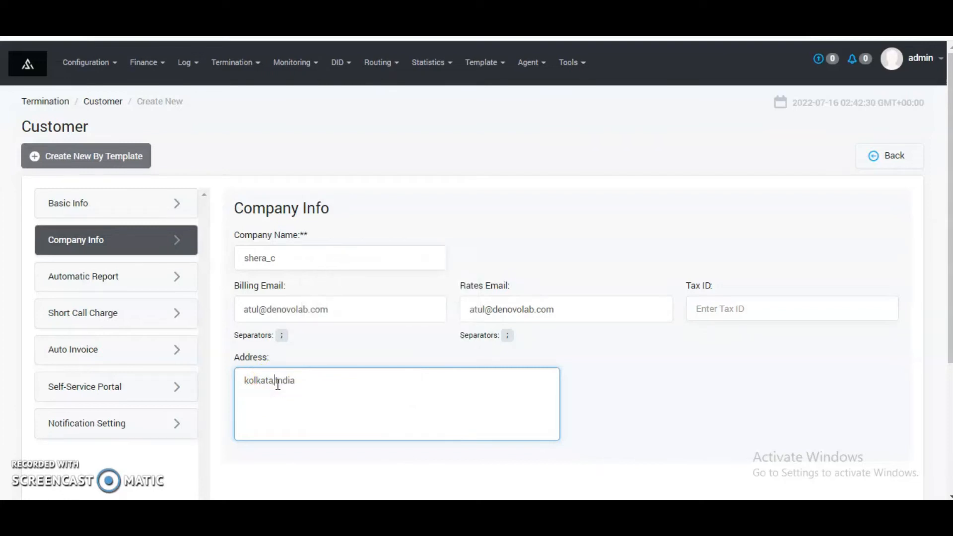
Step: Enable the automatic report, sent at 00:00 AM in time zone +00:00 with Both as the recipient
left_click(82, 276)
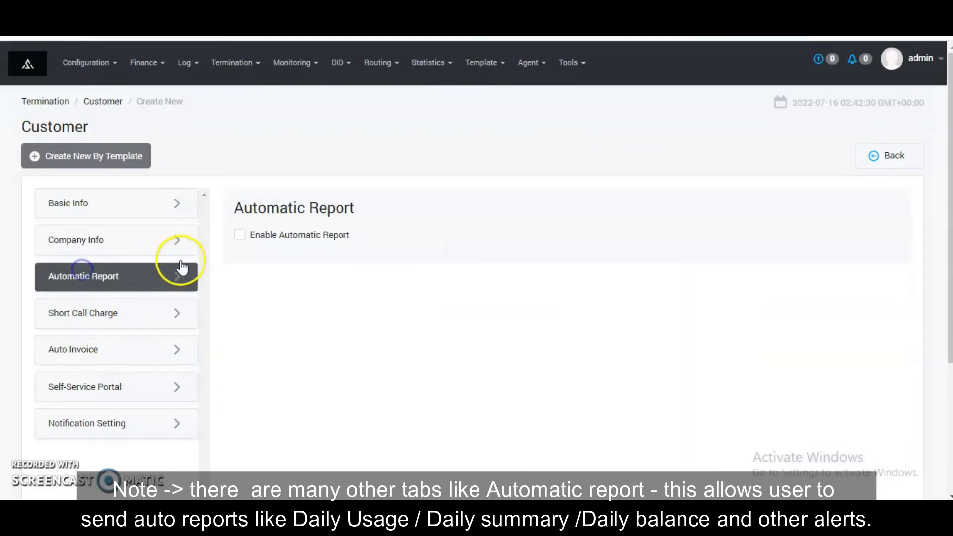
left_click(240, 238)
scroll(272, 252, "down", 2)
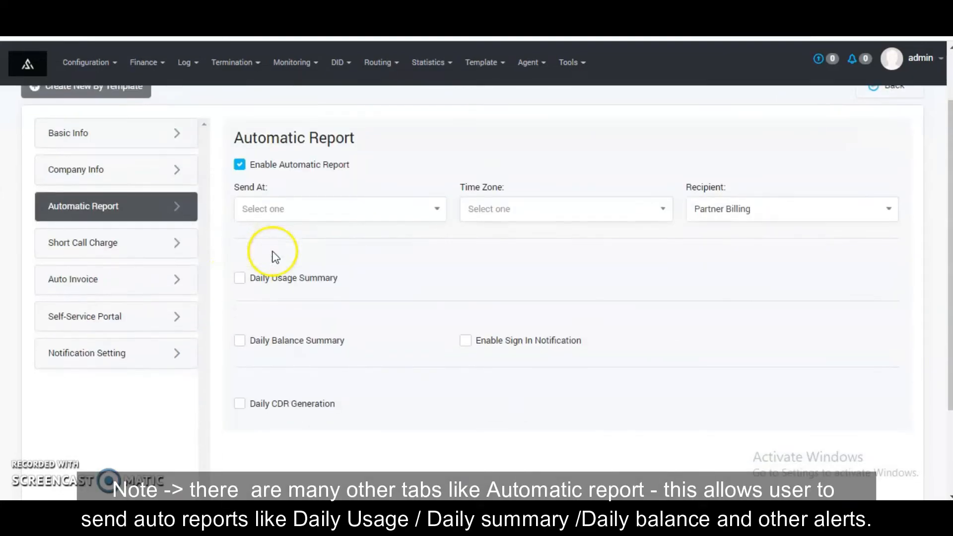
left_click(303, 219)
left_click(300, 263)
left_click(479, 209)
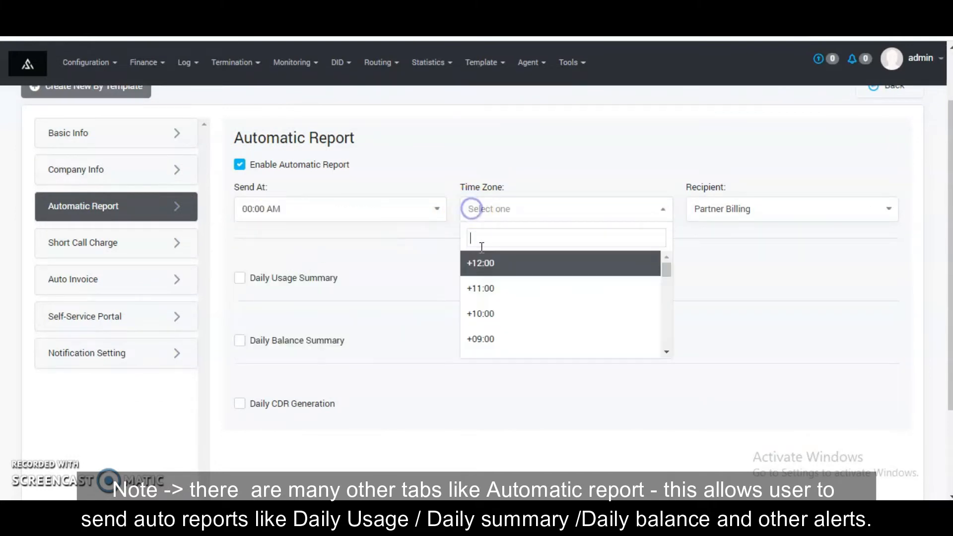
scroll(491, 290, "down", 4)
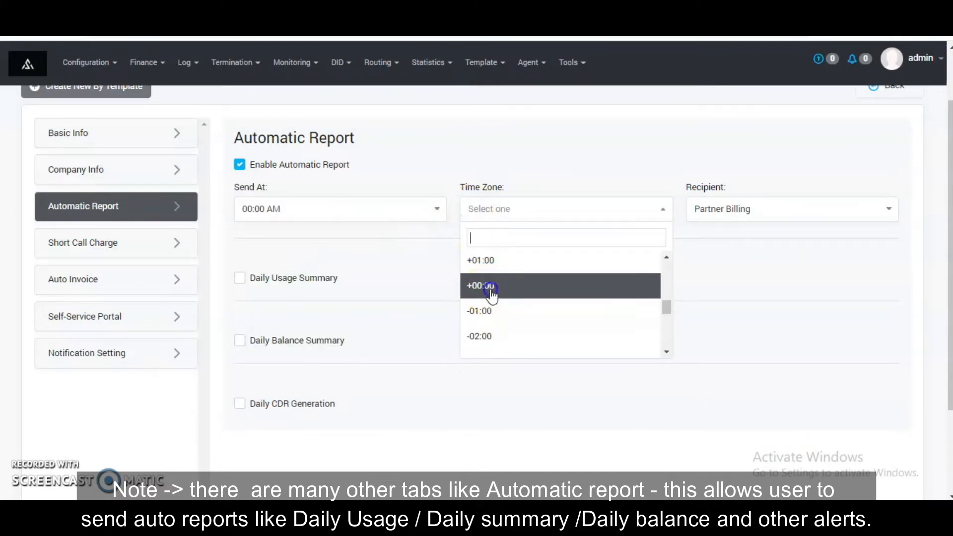
left_click(491, 289)
left_click(762, 213)
left_click(732, 319)
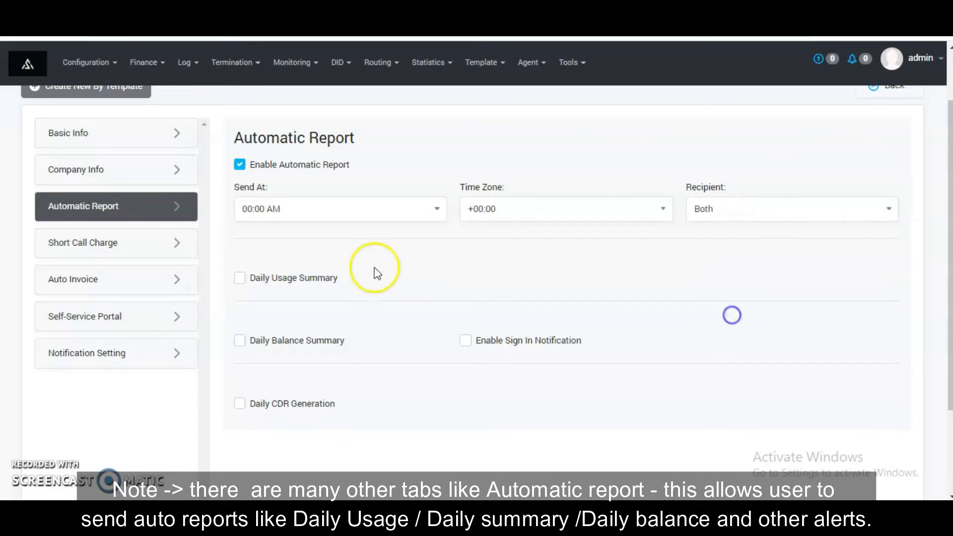
Step: Enable Daily Usage Summary, Daily Balance Summary, Daily CDR Generation and Sign In Notification for the automatic report
left_click(312, 278)
left_click(315, 348)
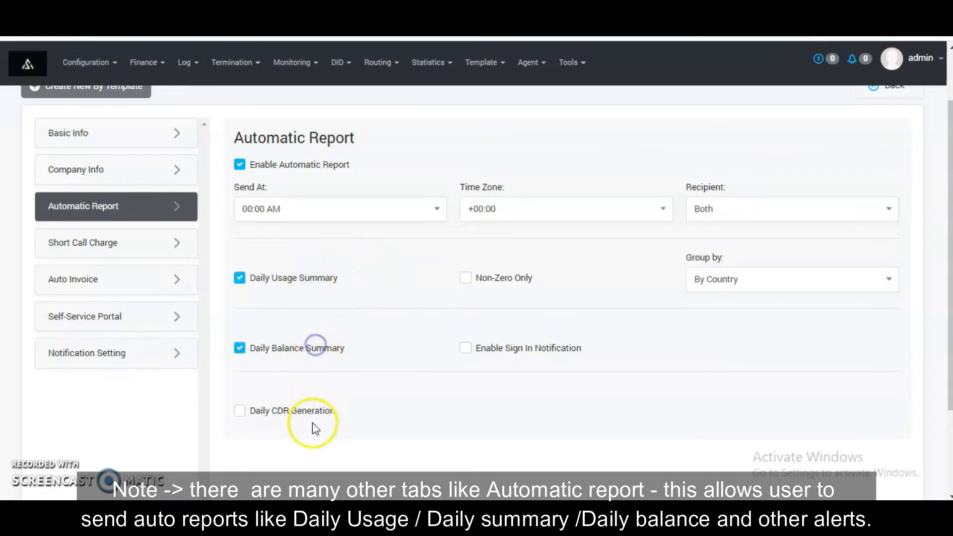
left_click(308, 411)
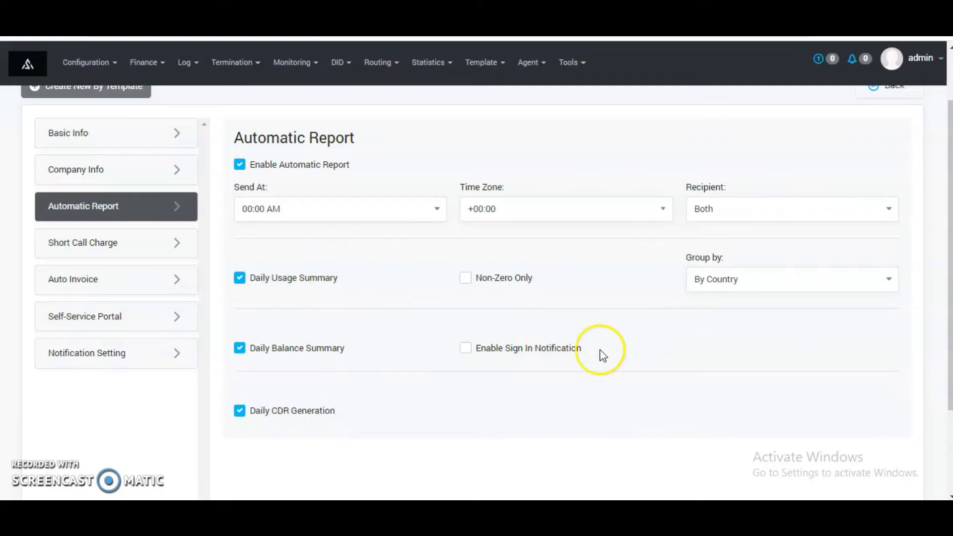
left_click(555, 355)
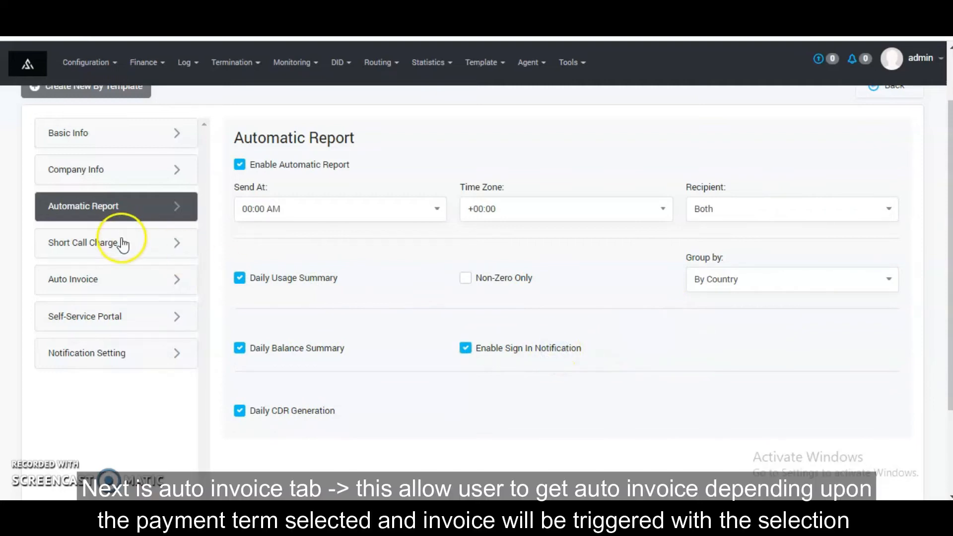
Step: Enable auto invoice for the customer with the atul_invoice settings and daily payment terms
left_click(121, 276)
left_click(243, 168)
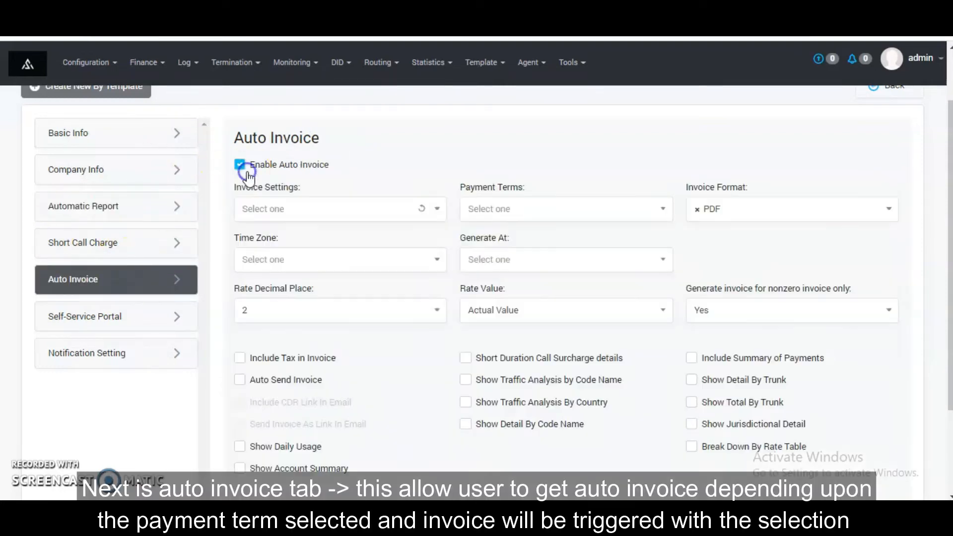
left_click(282, 209)
left_click(304, 259)
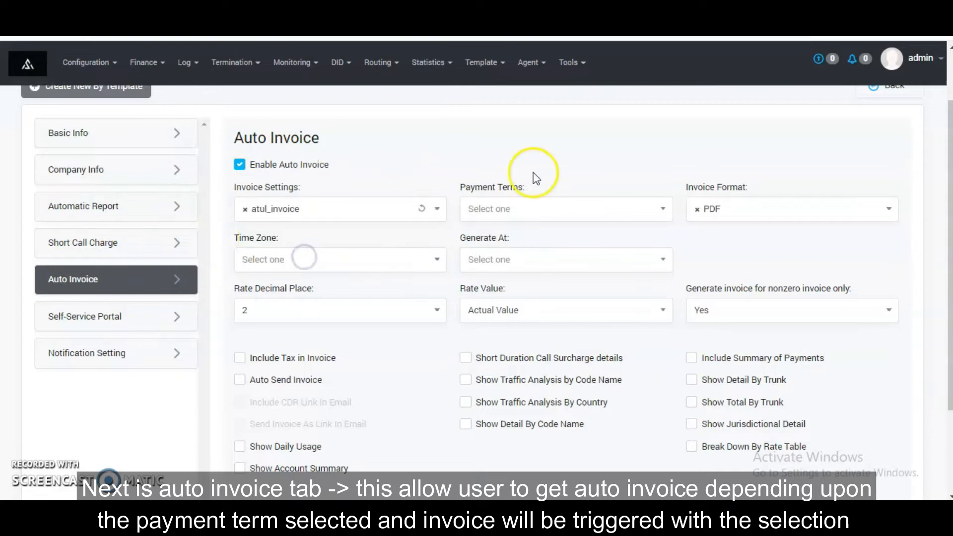
left_click(545, 208)
left_click(520, 288)
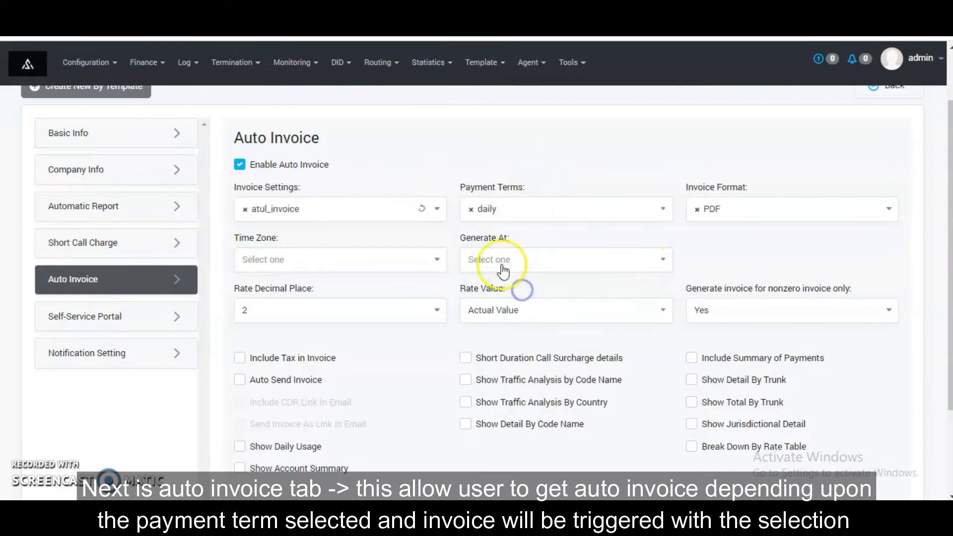
Step: Set the auto invoice time zone to GMT +00:00 and its generation time to 00:00 AM
left_click(339, 260)
scroll(306, 372, "down", 4)
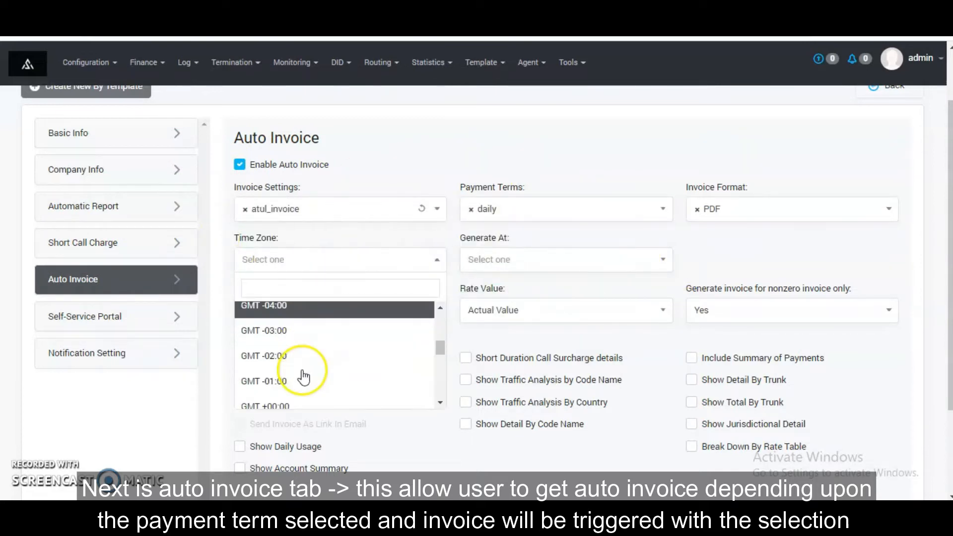
left_click(294, 406)
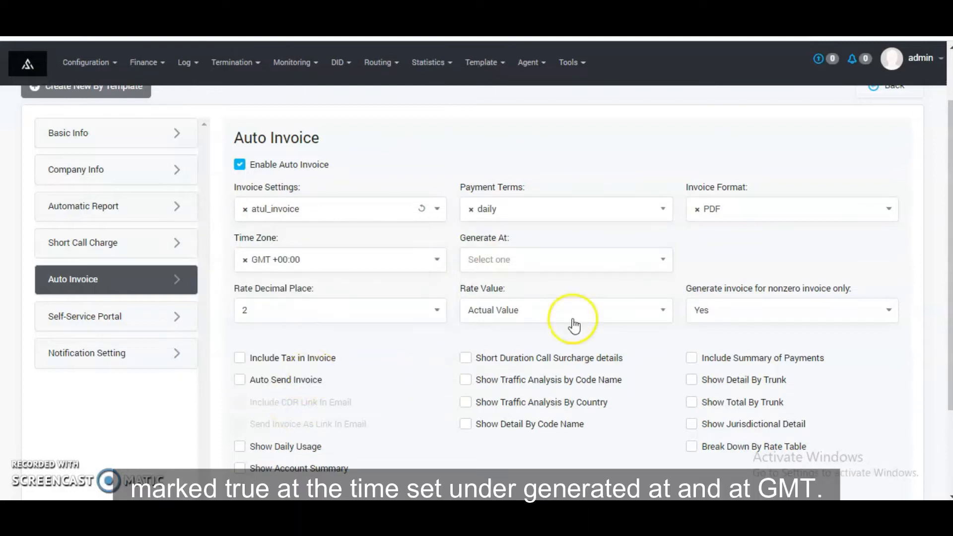
left_click(576, 267)
left_click(556, 317)
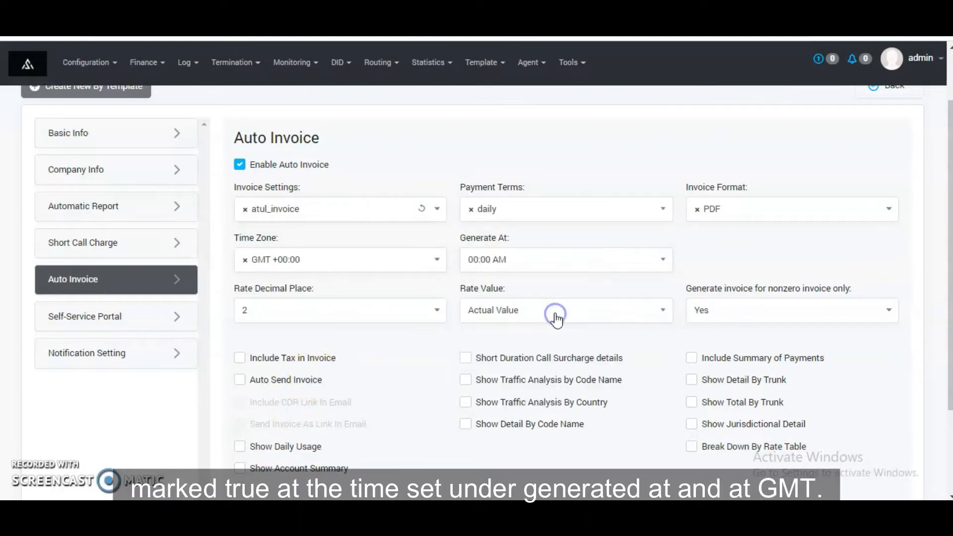
scroll(546, 318, "down", 3)
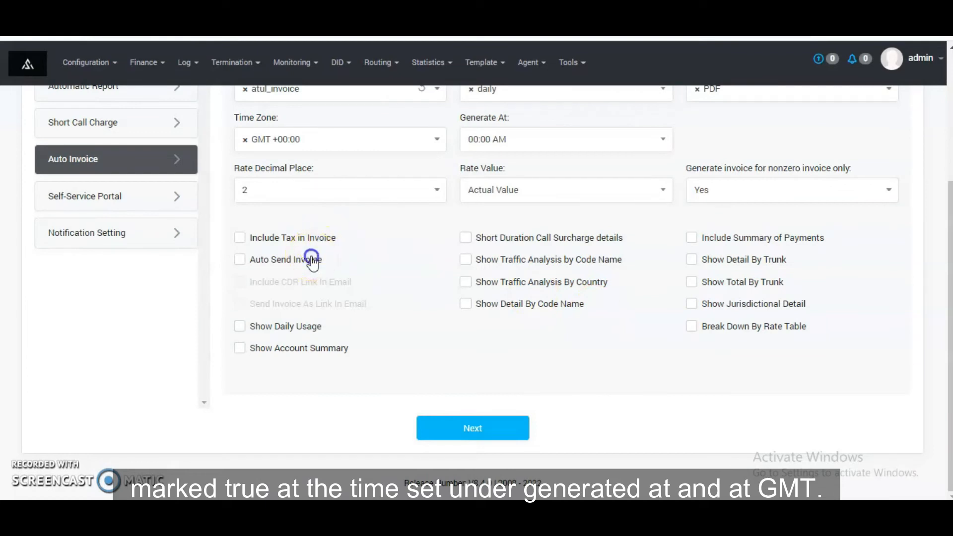
Step: Enable Auto Send Invoice, Send Invoice As Link In Email and Show Daily Usage for the auto invoice, leaving Include CDR Link In Email off
left_click(311, 259)
left_click(311, 284)
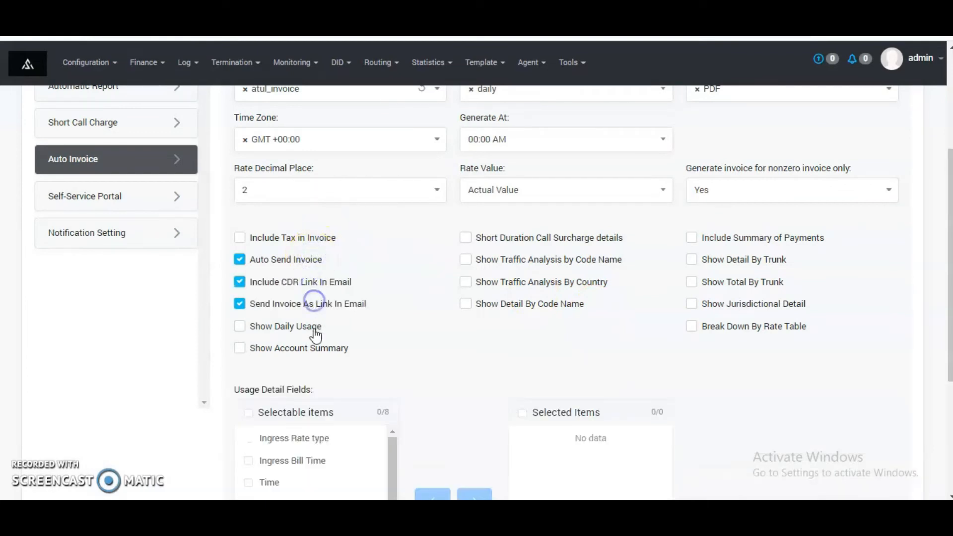
left_click(313, 281)
left_click(313, 329)
left_click_drag(312, 346, 315, 346)
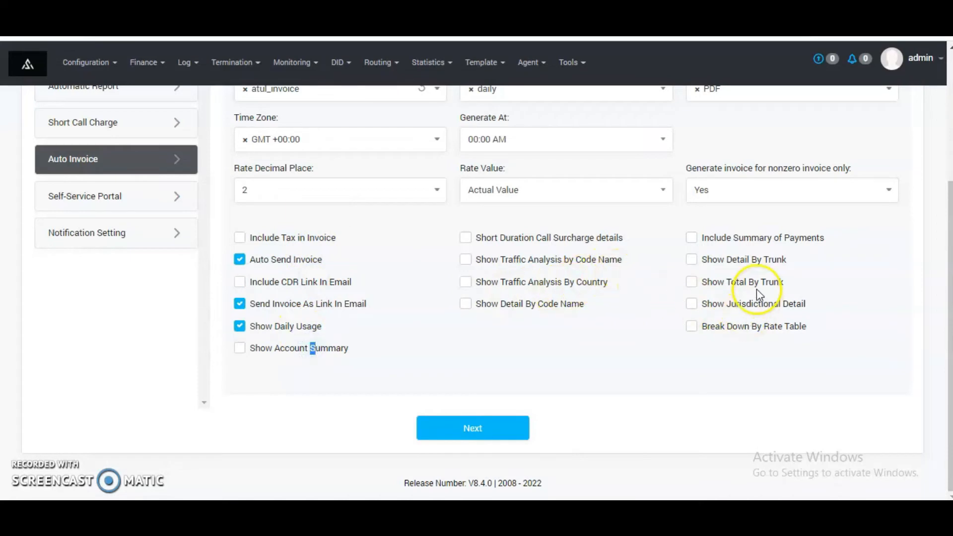
Step: Include the Summary of Payments, Detail By Trunk and Jurisdictional Detail in the auto invoice
left_click(754, 259)
left_click(761, 240)
left_click(756, 302)
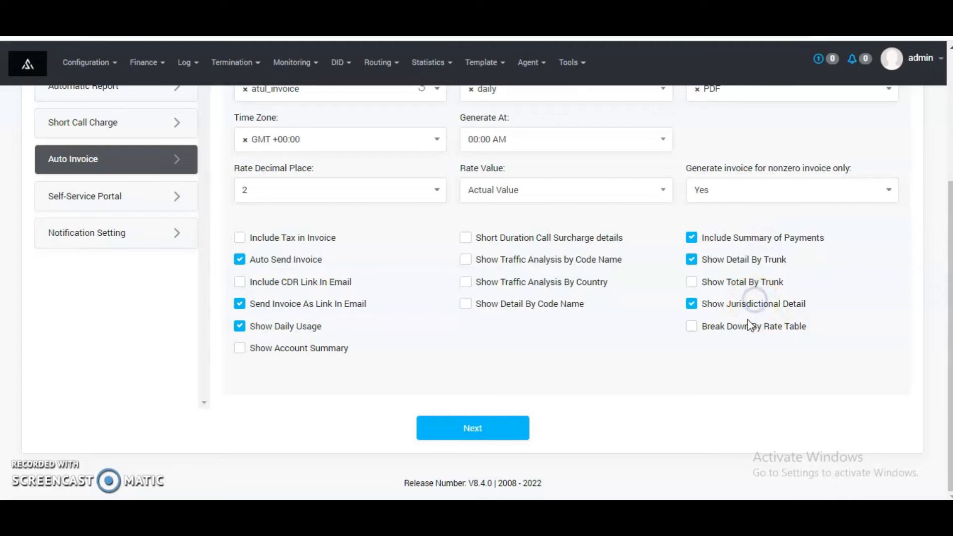
Step: Enable the customer's self-service portal with the username shera and enter the portal password
left_click(139, 201)
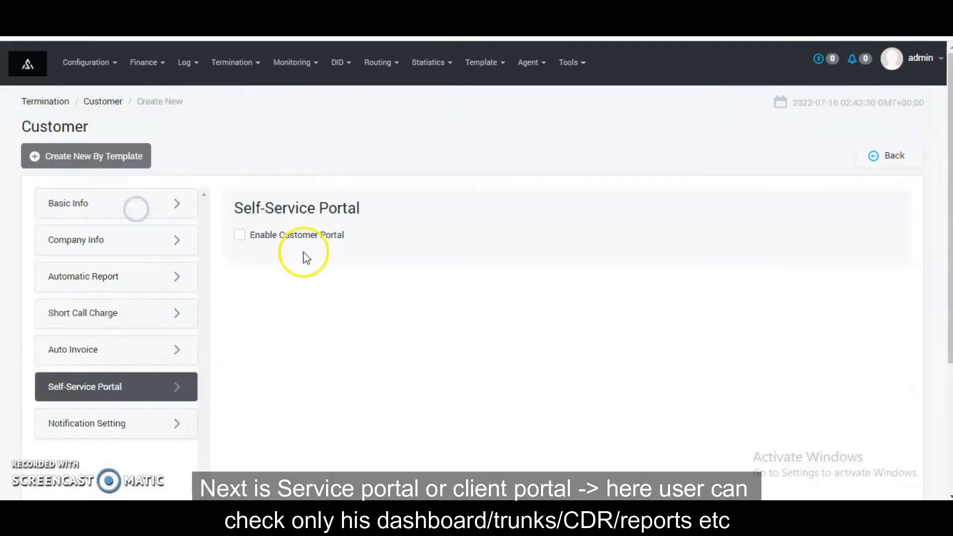
left_click(248, 236)
left_click(318, 288)
type("shera")
key("Tab")
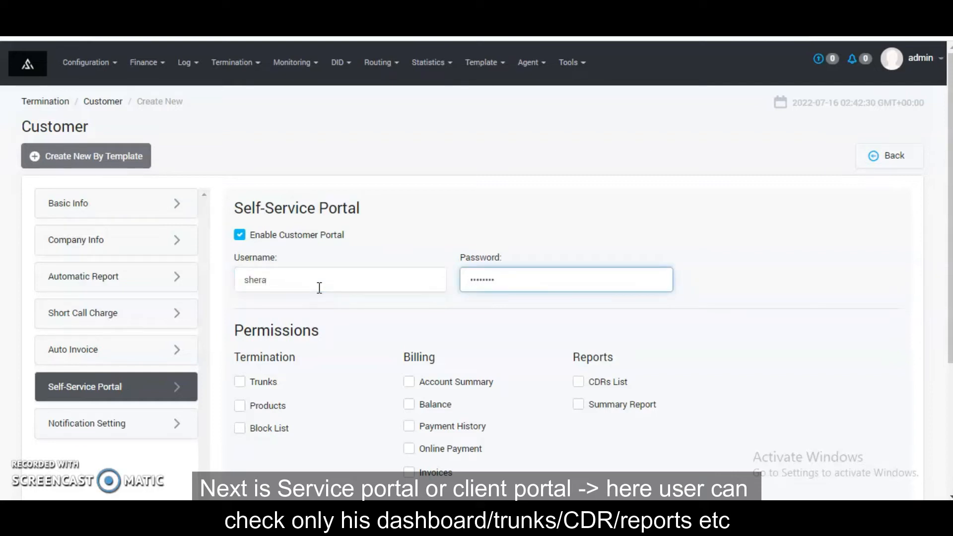
Step: Grant portal permissions for Trunks, Products, Block List, Account Summary, Balance, Payment History, Online Payment through Paypal, and Invoices
left_click(265, 381)
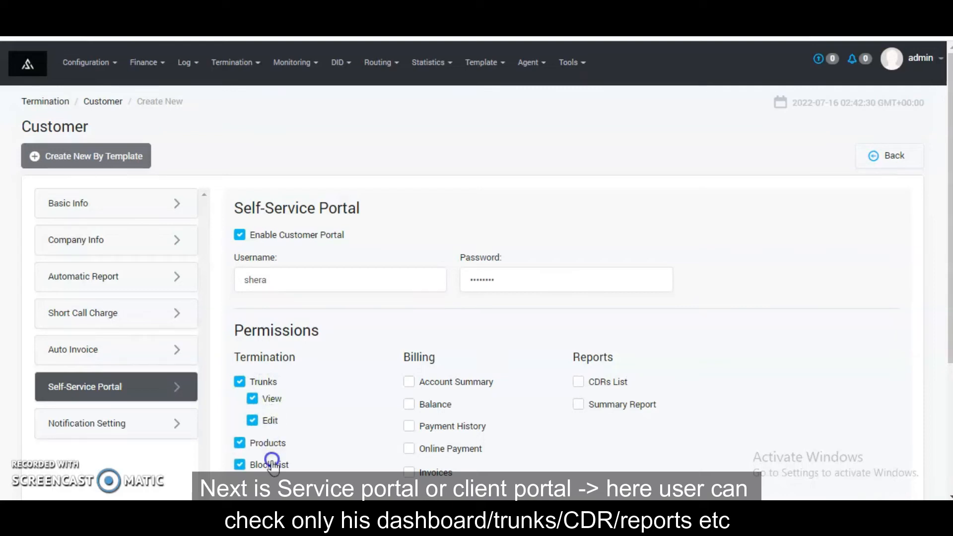
left_click(456, 381)
left_click(447, 450)
scroll(447, 467, "down", 3)
left_click(444, 325)
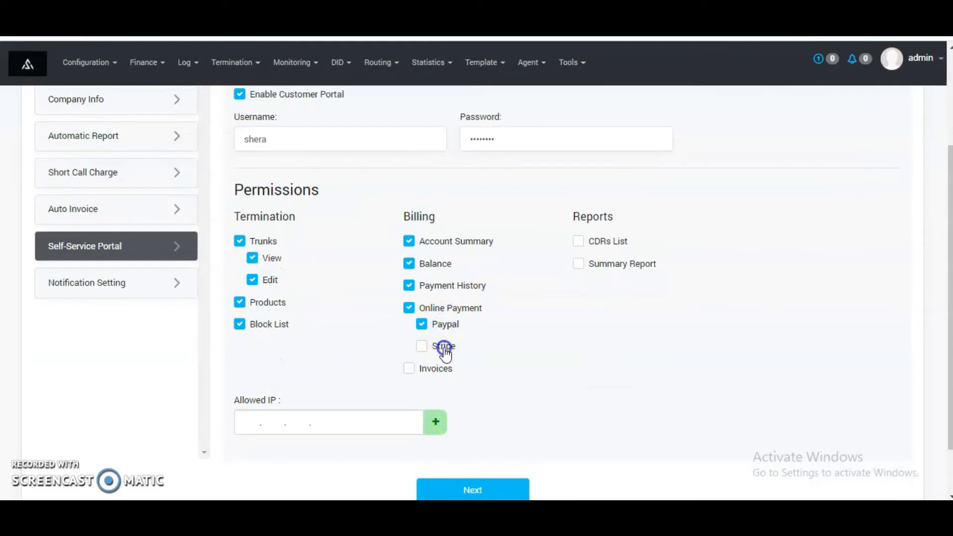
left_click(446, 369)
Step: Grant the CDRs List and Summary Report portal permissions and dismiss the Stripe key settings
left_click(596, 243)
left_click(594, 267)
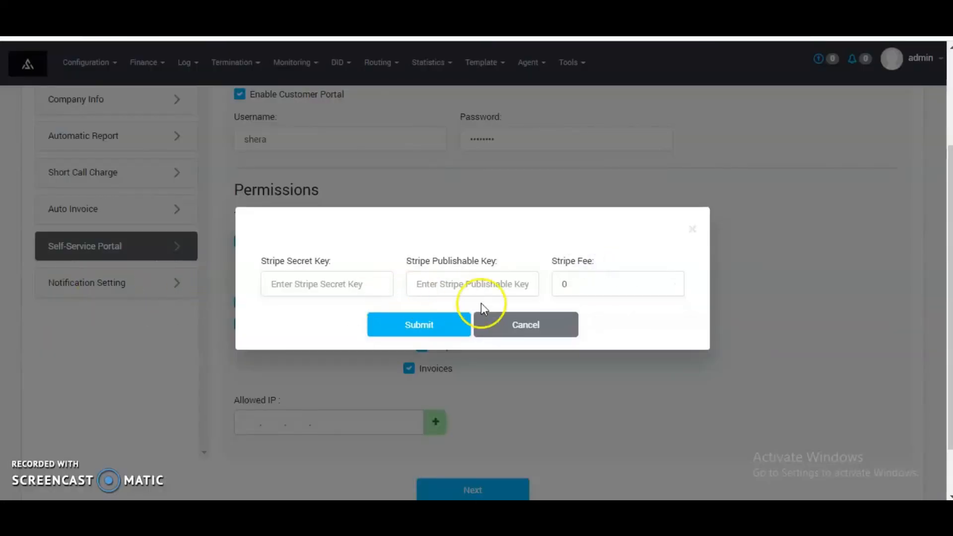
left_click(530, 326)
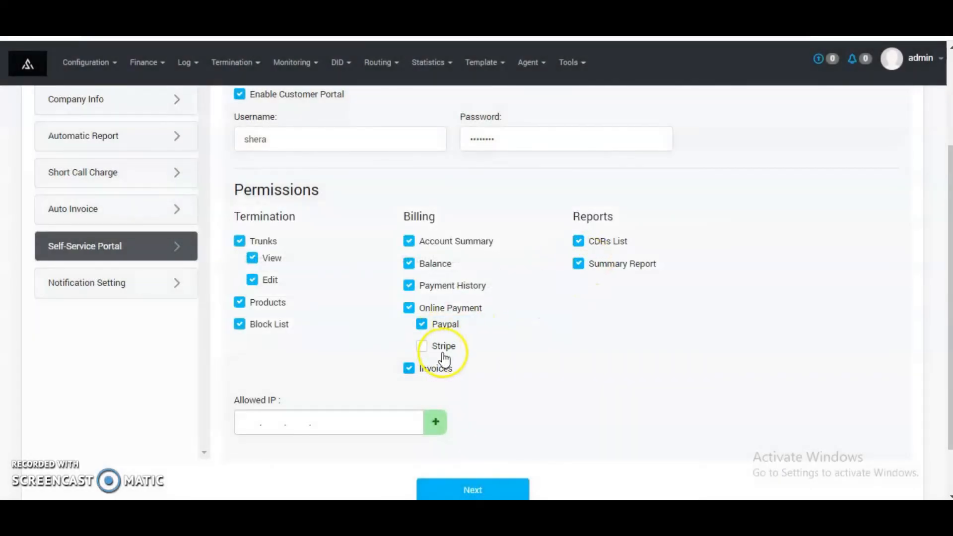
Step: Enable low balance notifications at 5 USD, sent for 1 day, with ingress trunks disabled after 1 day
left_click(87, 292)
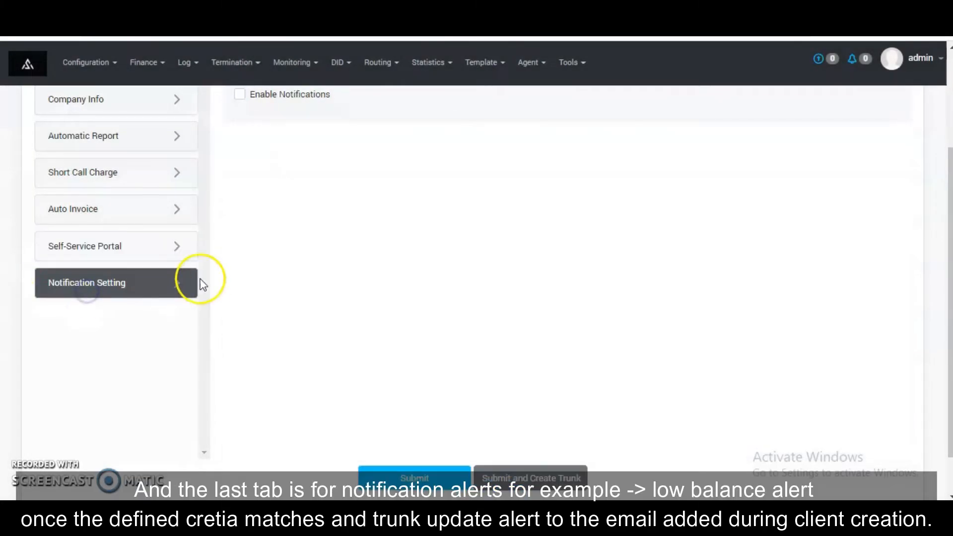
left_click(243, 236)
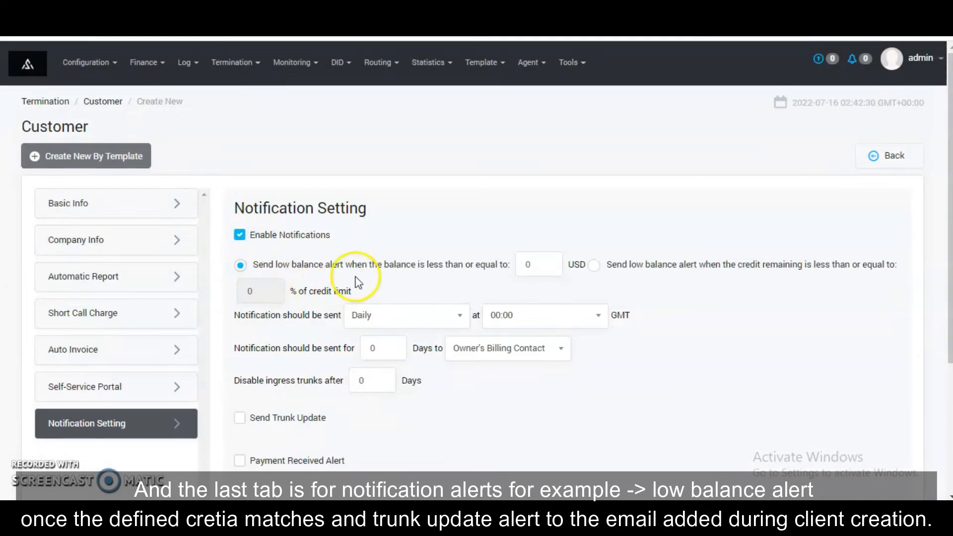
scroll(359, 283, "down", 2)
left_click(520, 195)
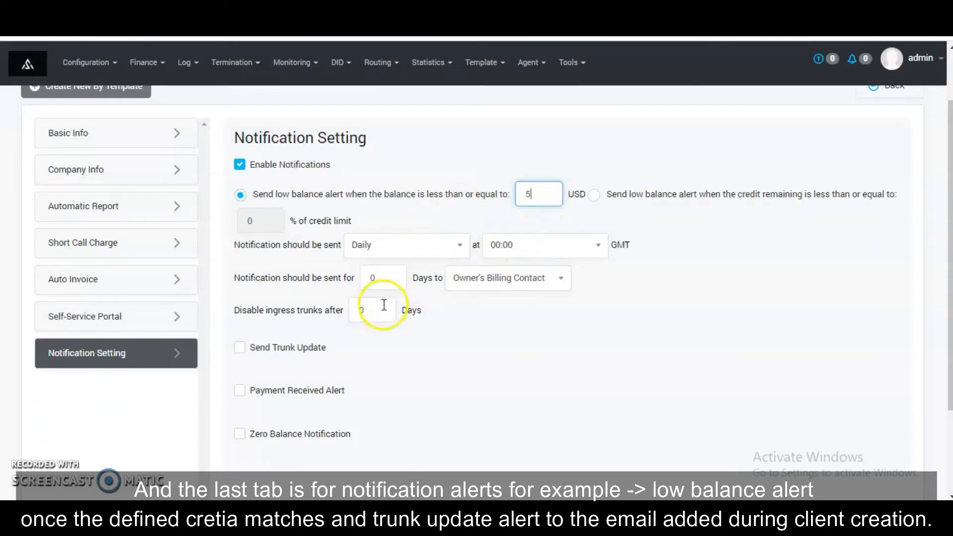
left_click(395, 285)
type("1")
left_click(342, 308)
type("1")
Step: Enable Send Trunk Update, Payment Received Alert and Zero Balance Notification for the customer
left_click(290, 347)
left_click(298, 392)
left_click(307, 436)
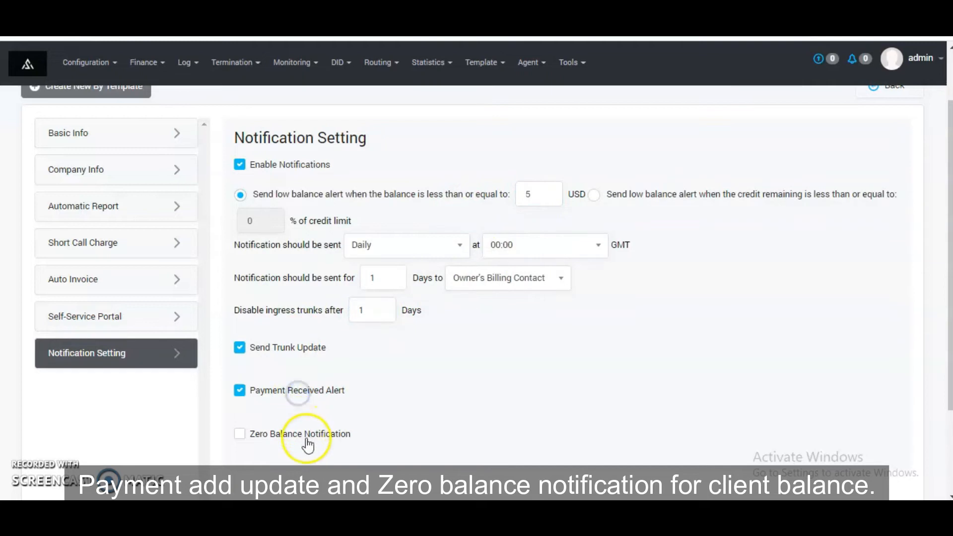
Step: Submit the customer and proceed to trunk creation without sending a welcome letter
scroll(262, 376, "down", 3)
left_click(529, 436)
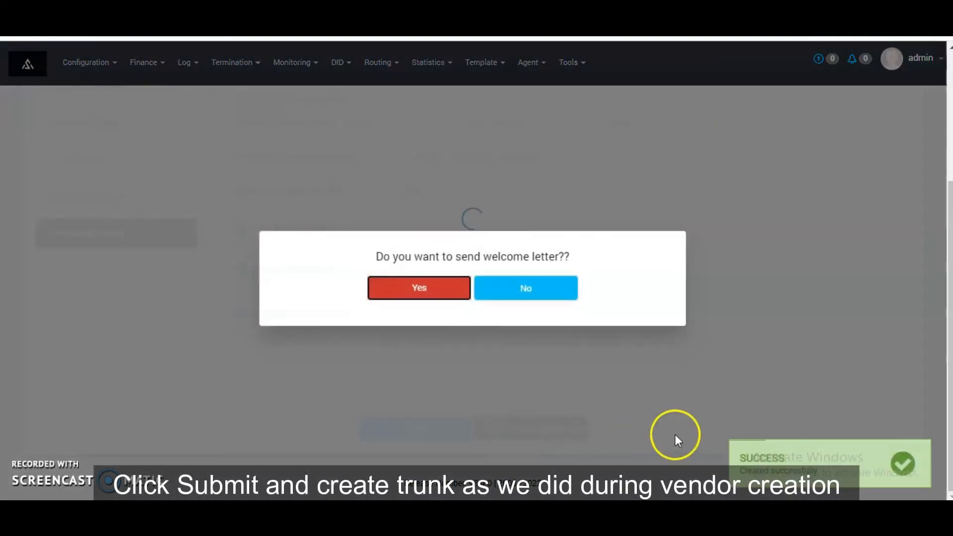
left_click(546, 286)
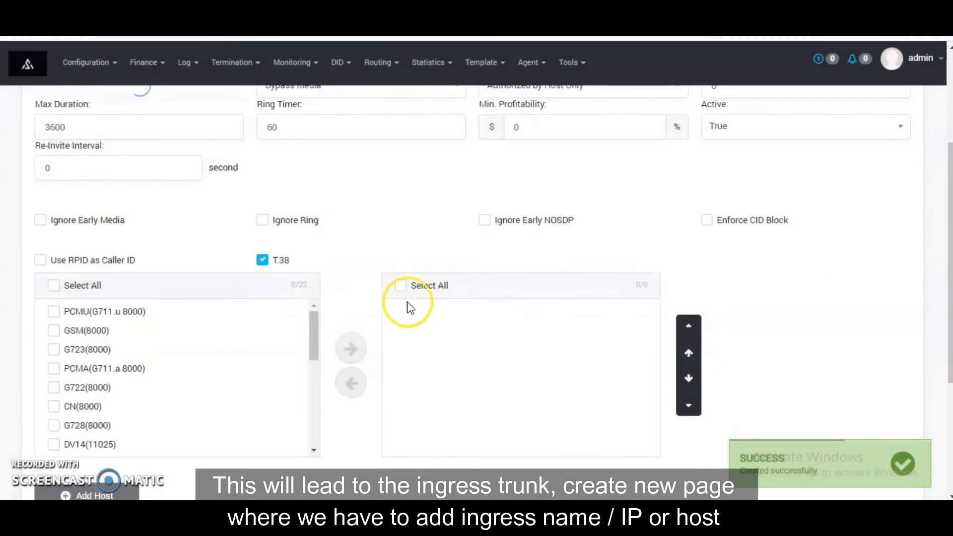
Step: Name the new ingress trunk shera_client
left_click(152, 209)
type("sh")
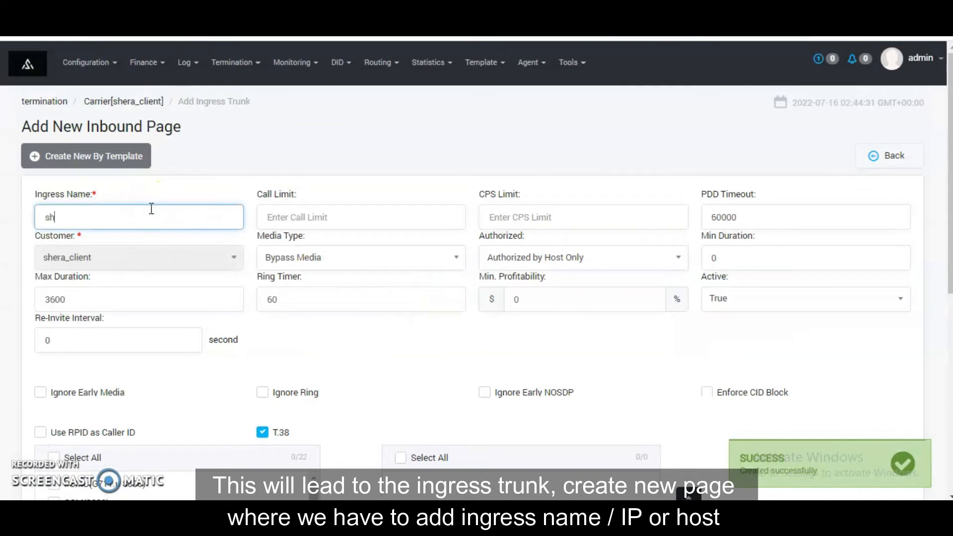
type("era_client")
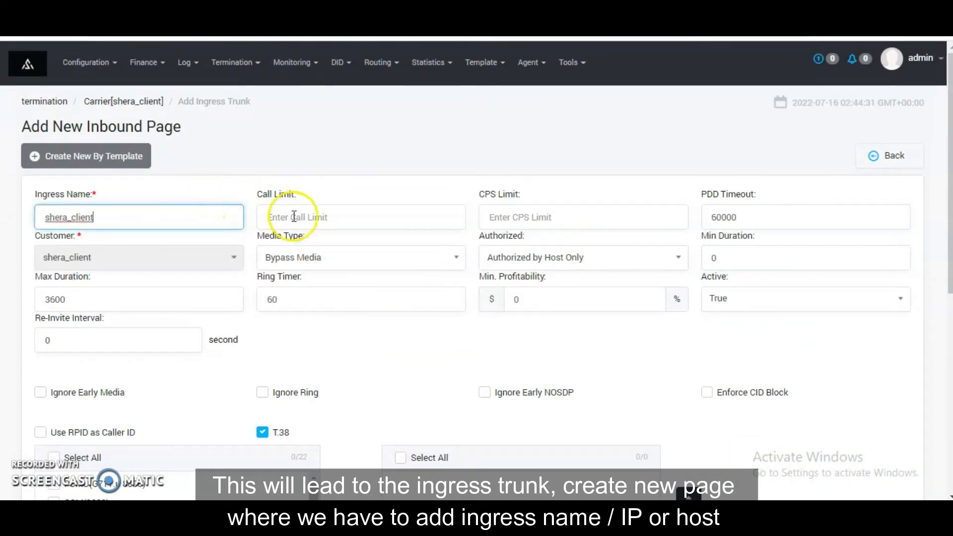
Step: Add an IP address host 192.99.10.113 with port 6868 to the ingress trunk
scroll(136, 287, "down", 2)
scroll(139, 271, "down", 1)
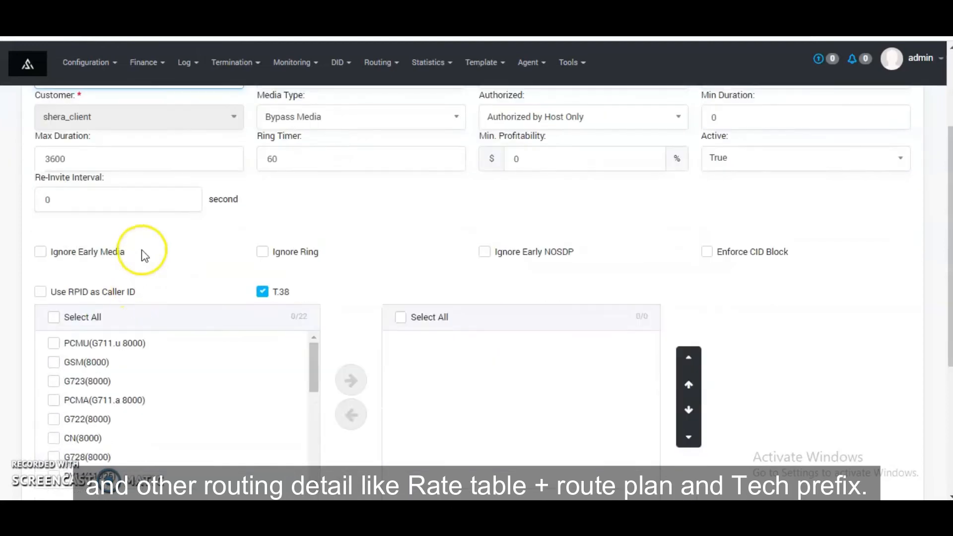
scroll(645, 216, "up", 3)
scroll(645, 264, "down", 1)
scroll(586, 313, "down", 7)
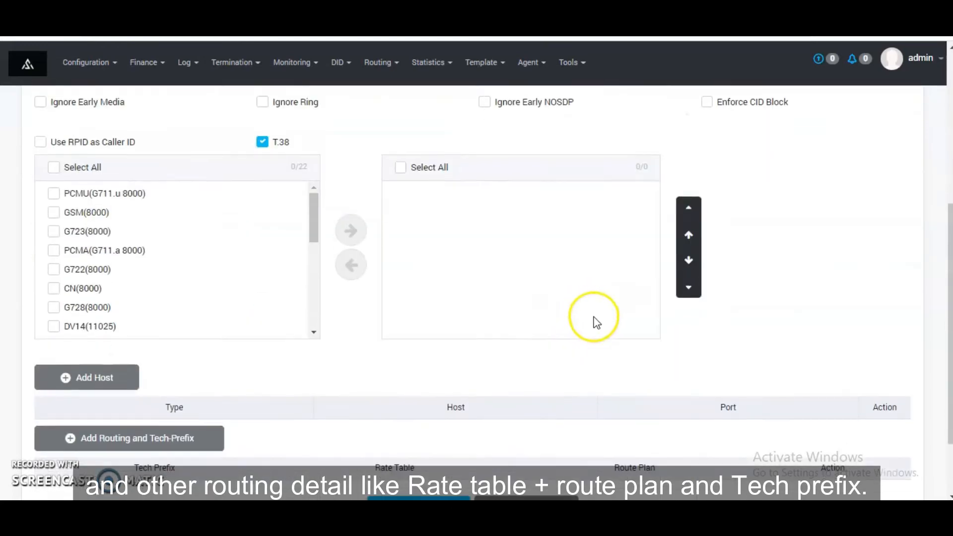
left_click(121, 287)
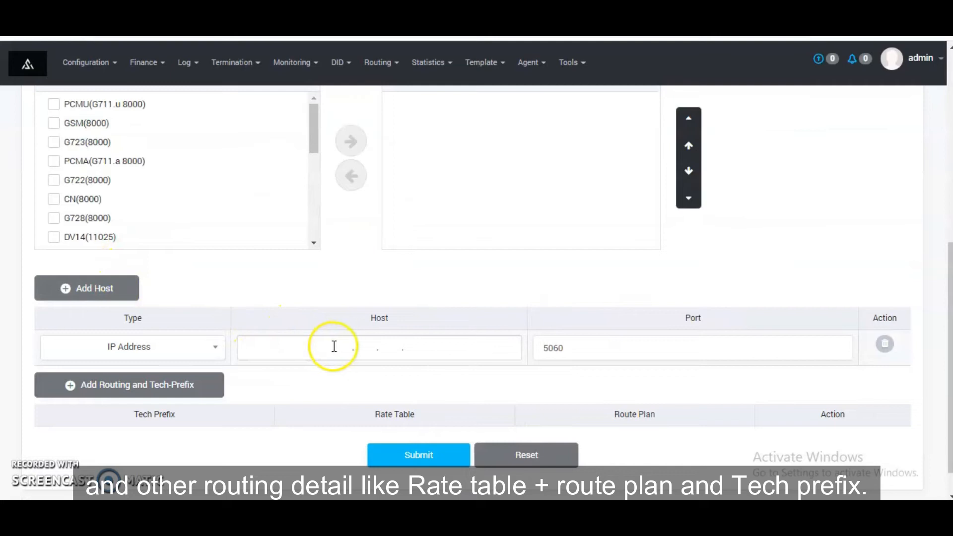
left_click(333, 347)
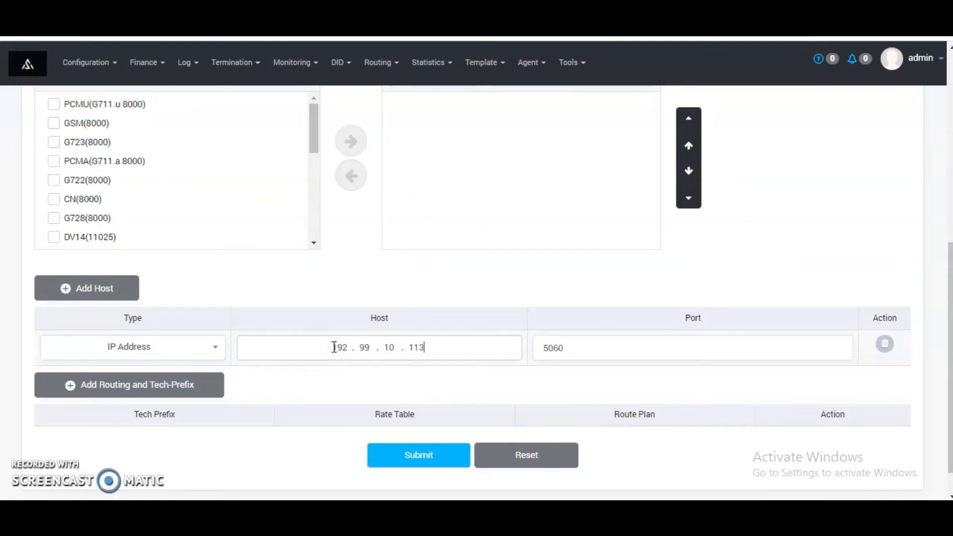
key("Tab")
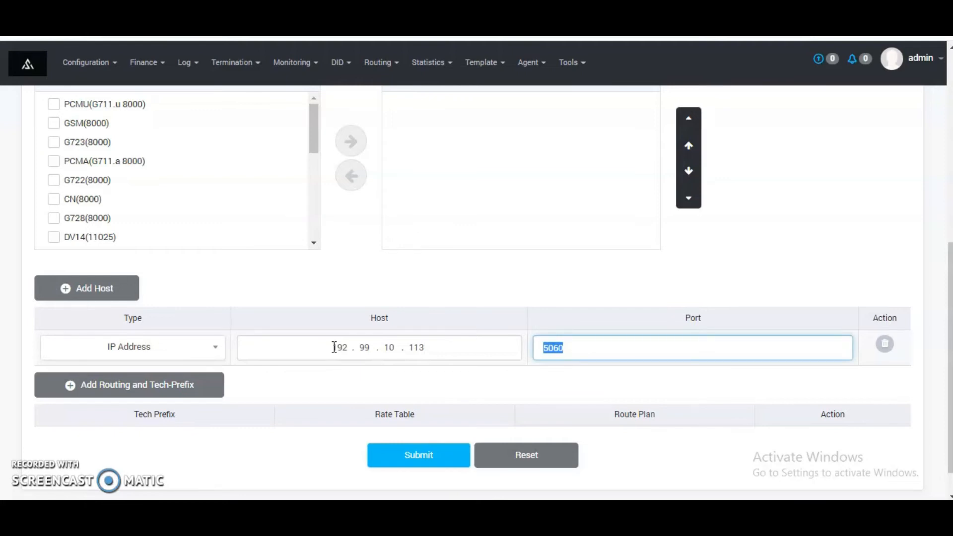
scroll(307, 362, "down", 1)
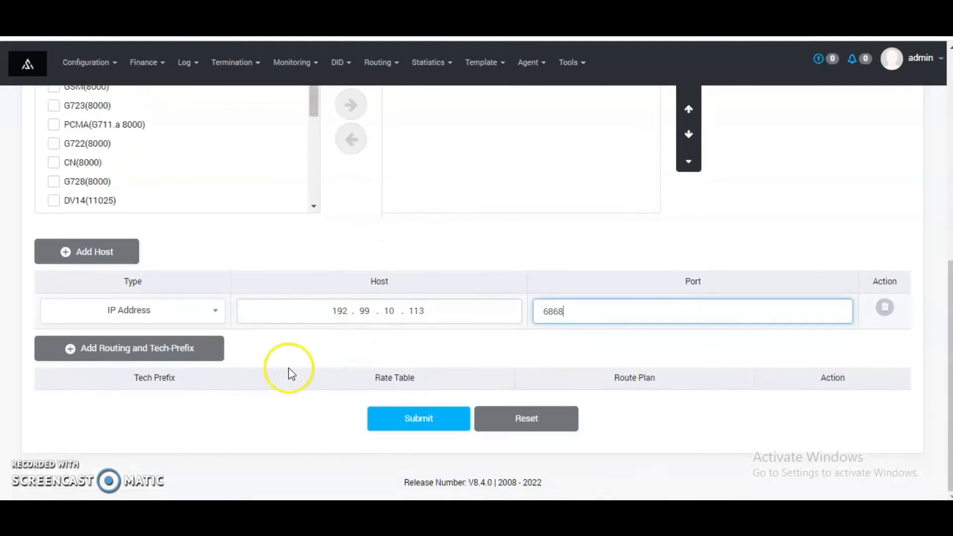
Step: Add a routing entry to the ingress trunk with tech prefix 5 and the shera_c rate table
left_click(209, 390)
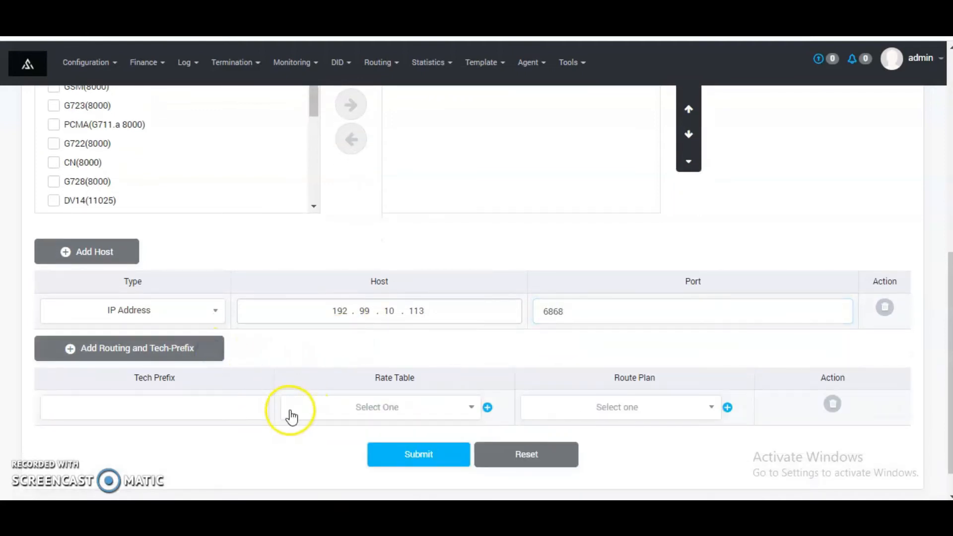
scroll(261, 405, "down", 1)
left_click(248, 381)
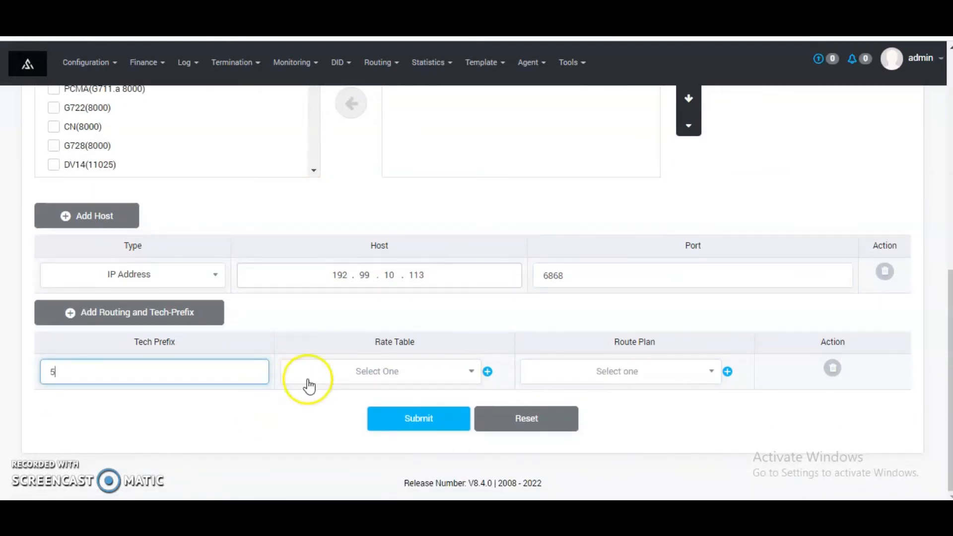
left_click(346, 373)
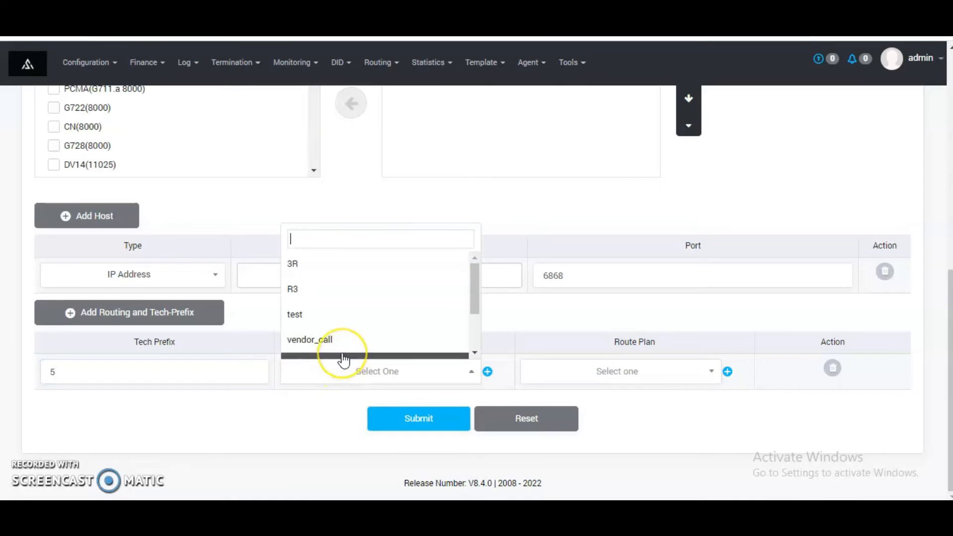
type("she")
left_click(343, 358)
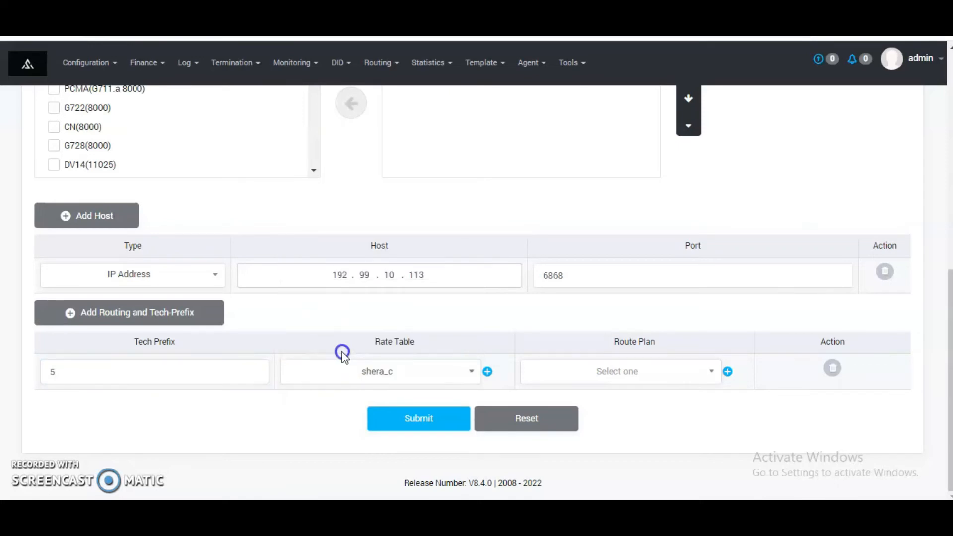
Step: Assign the shera_routing route plan to the routing entry and submit the ingress trunk
left_click(648, 370)
type("s")
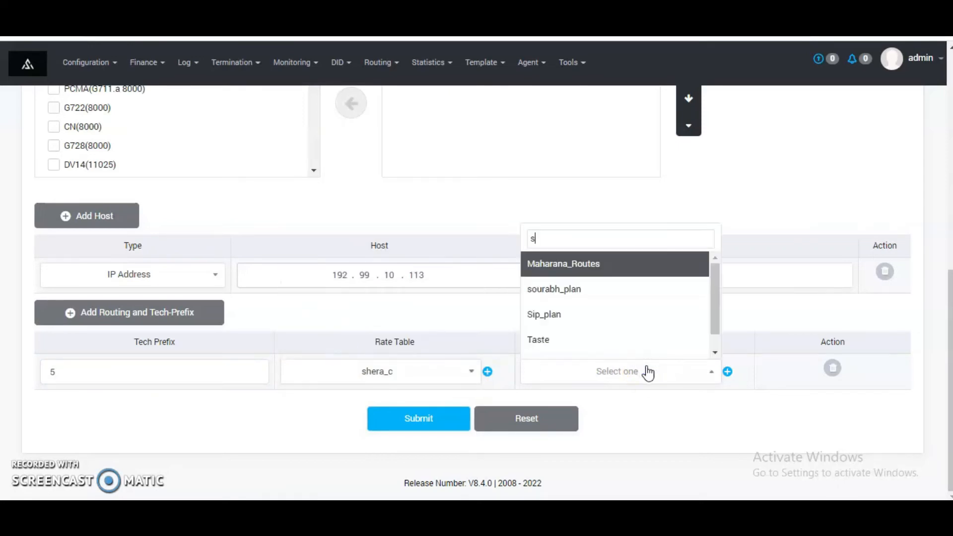
type("he")
key("Return")
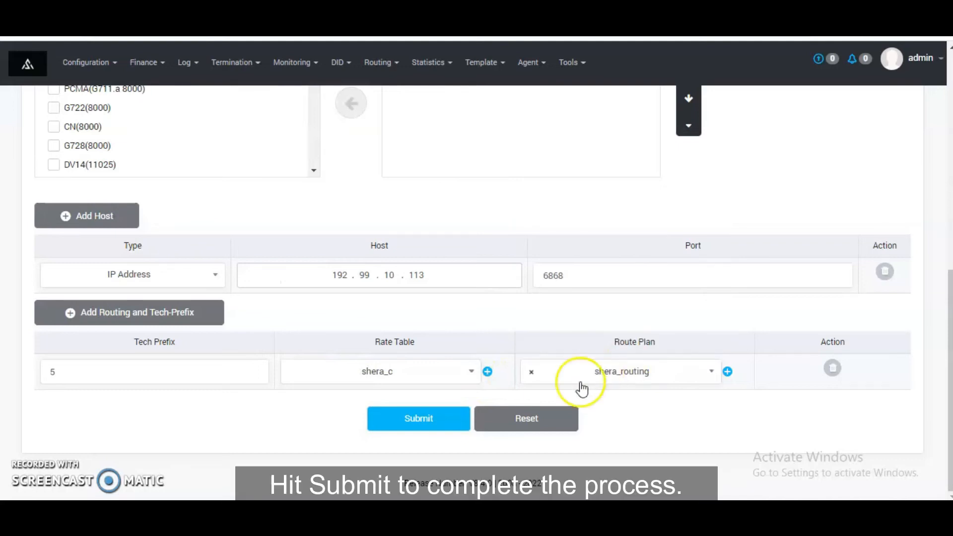
left_click(444, 424)
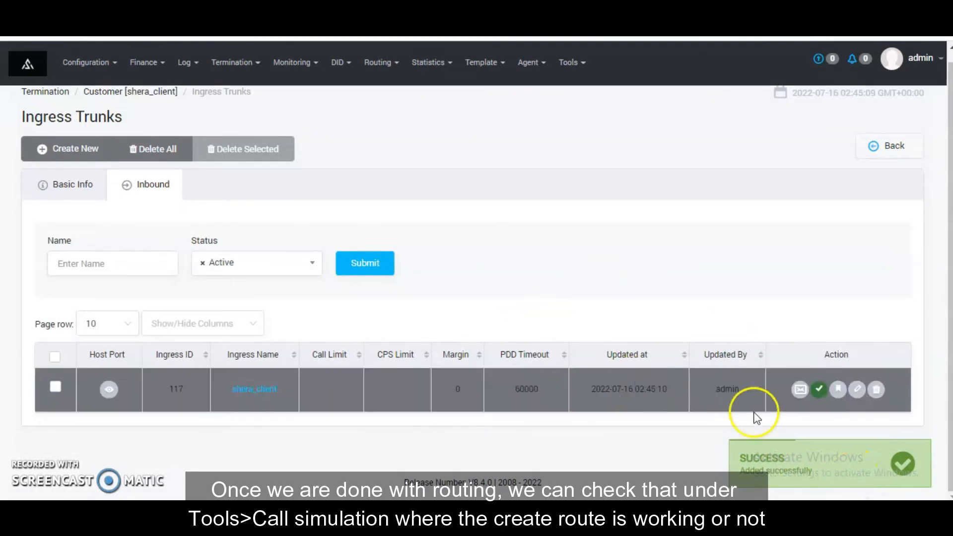
Step: Open Call Simulation and select shera_client as the ingress trunk
left_click(576, 64)
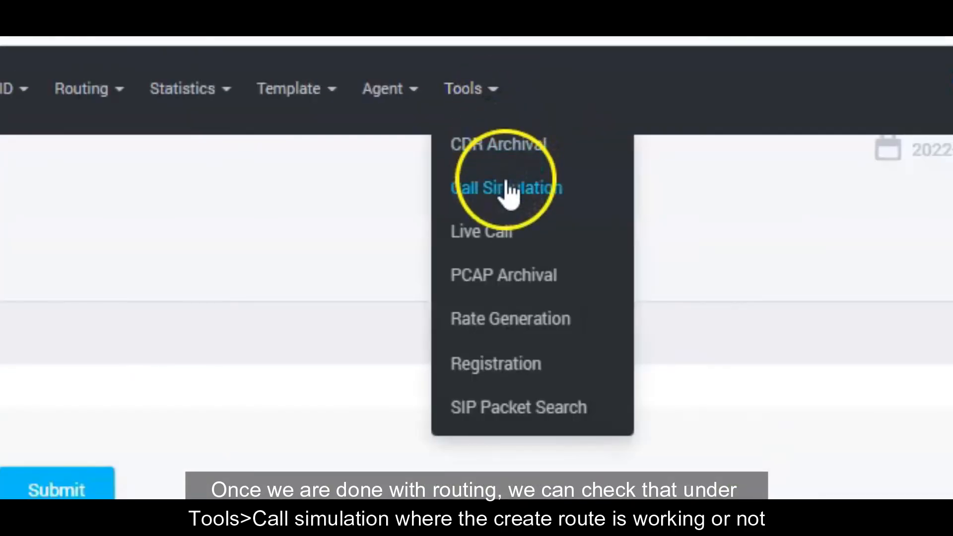
left_click(508, 189)
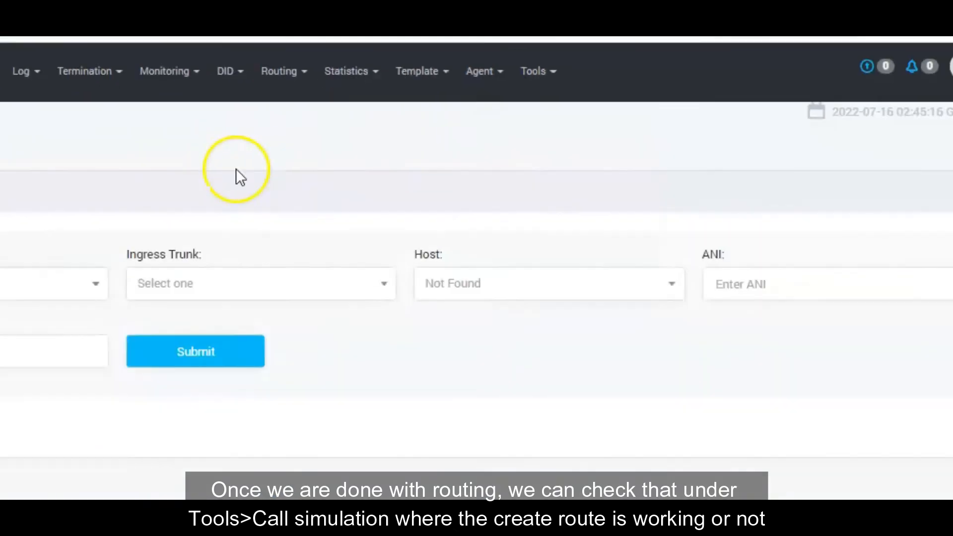
left_click(246, 289)
type("sh")
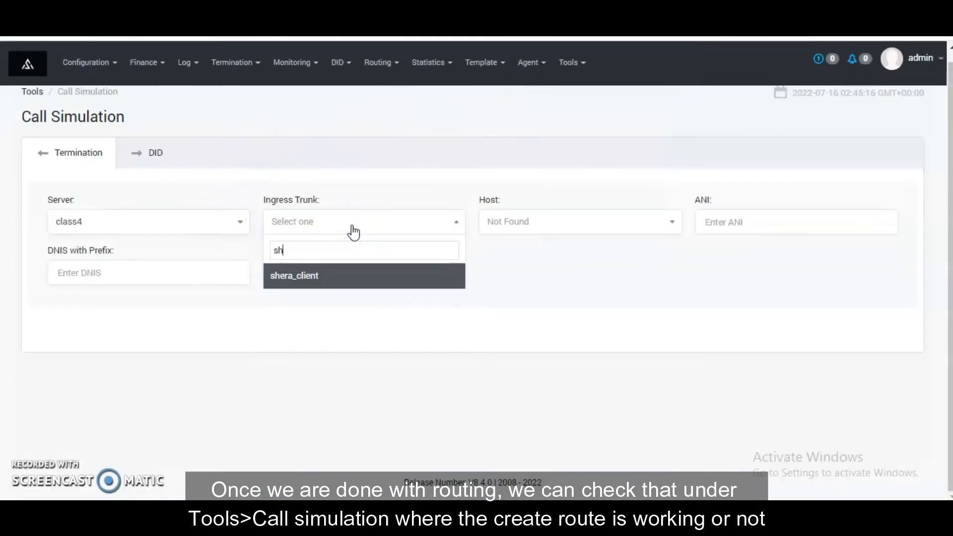
key("Return")
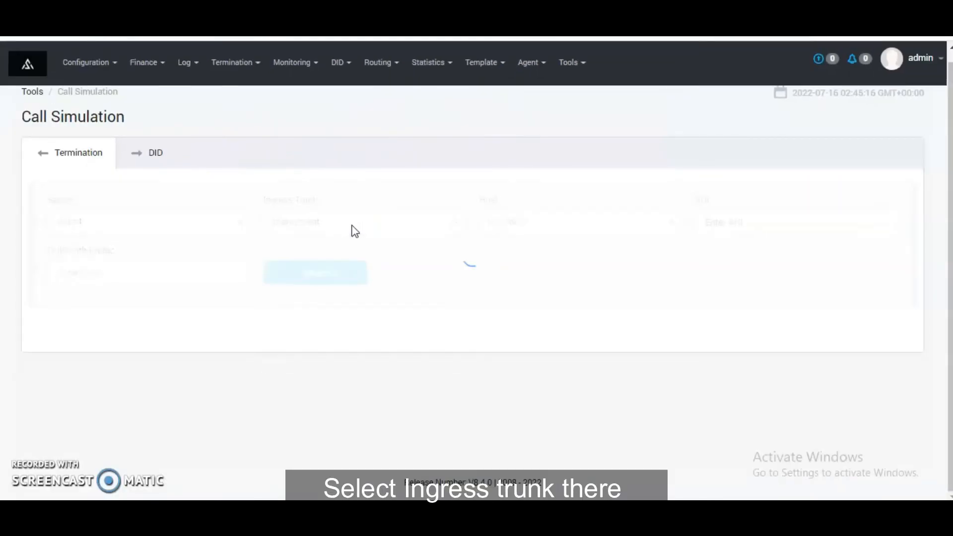
Step: Enter the calling ANI and the prefixed DNIS, and run the call simulation
left_click(725, 219)
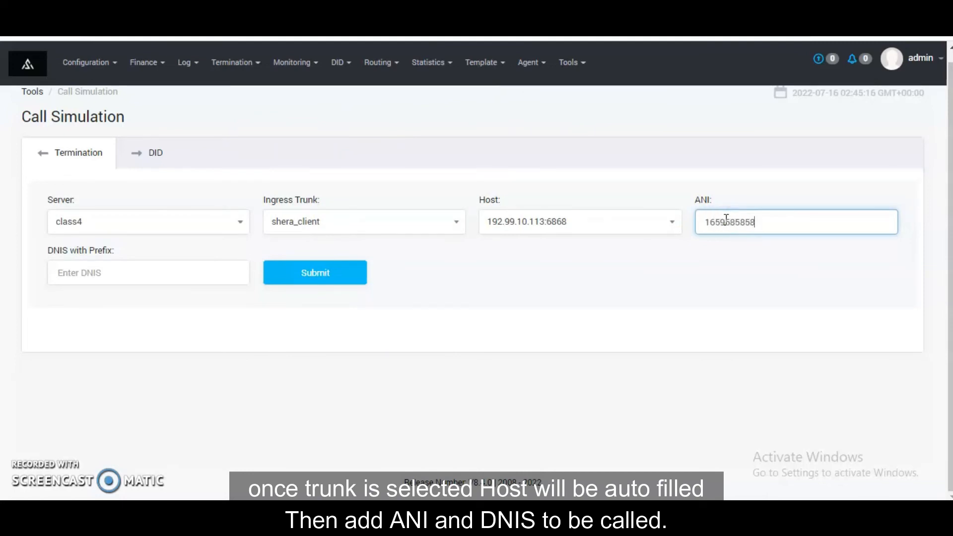
key("Tab")
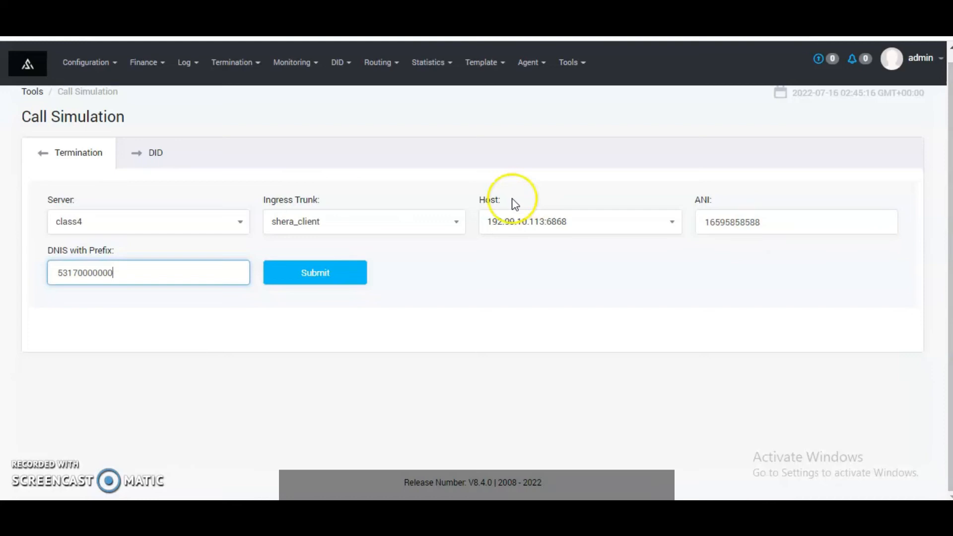
left_click(334, 271)
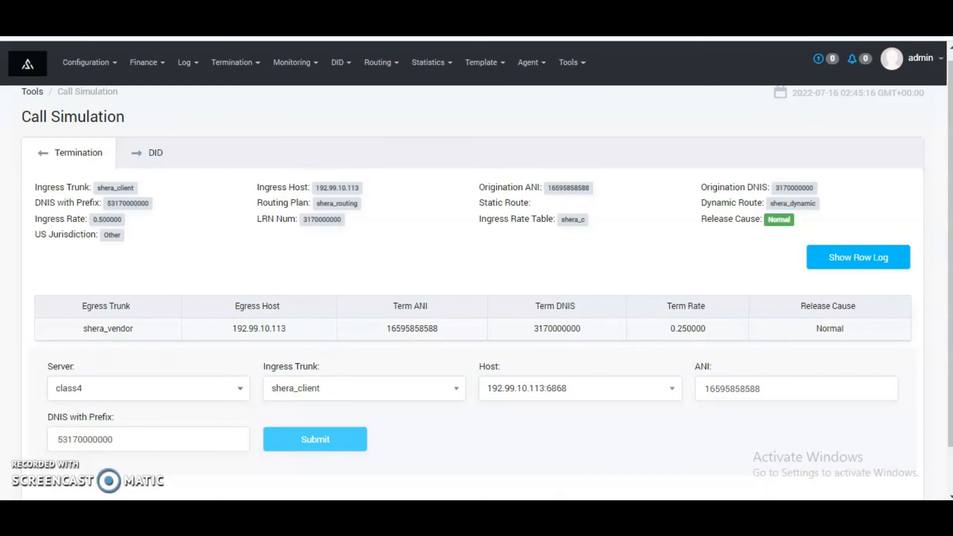
Step: Switch to PuTTY and open an SSH session to host 192.99.10.113 with the account username on port 3520
key("super+s")
type("putt")
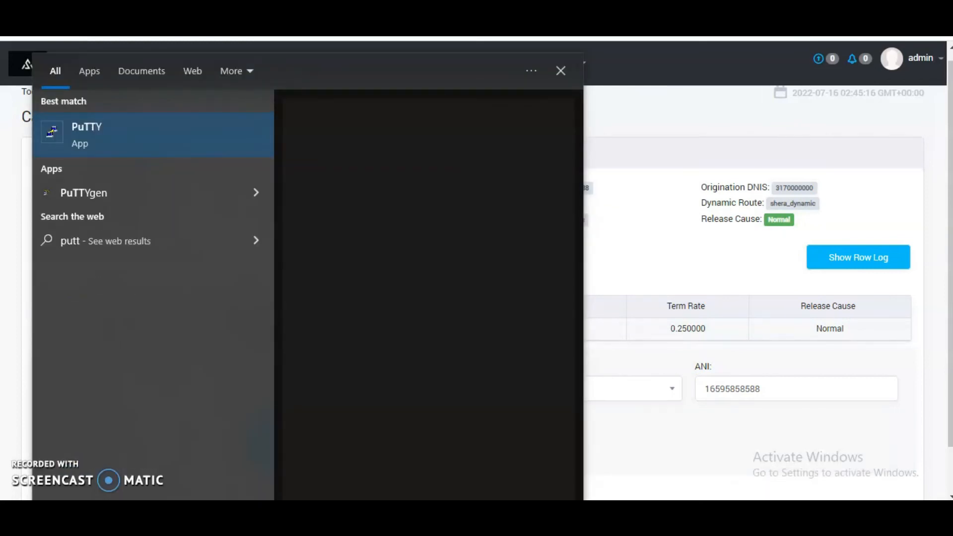
key("Return")
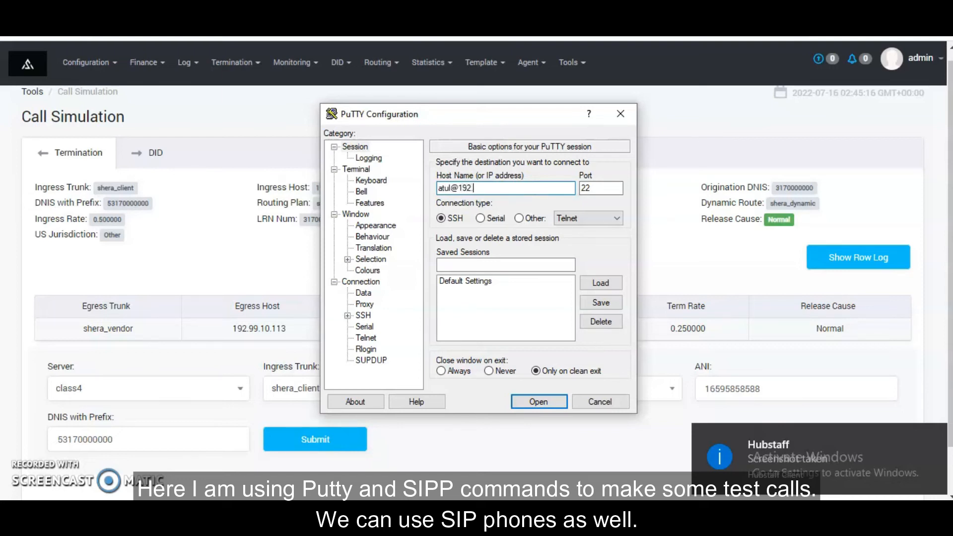
type("99.10.11")
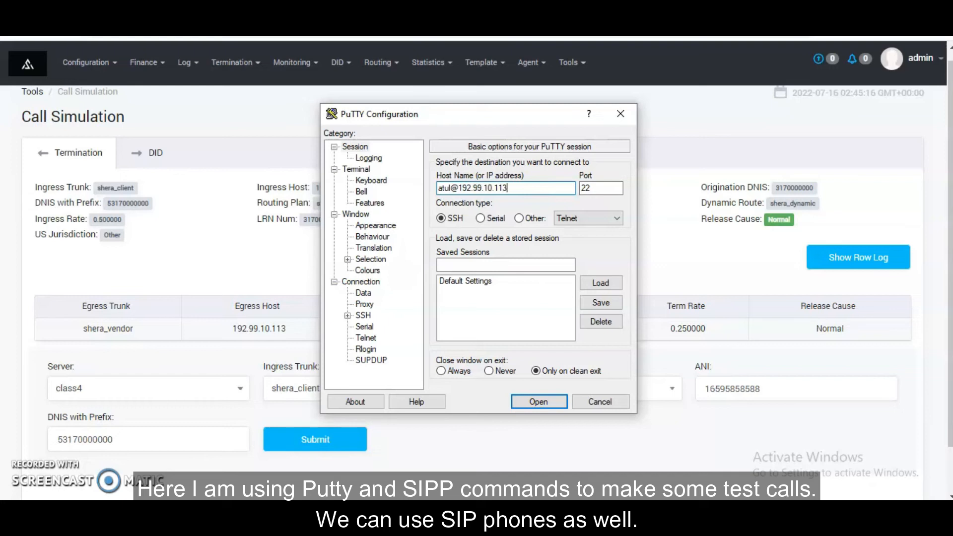
type("3520")
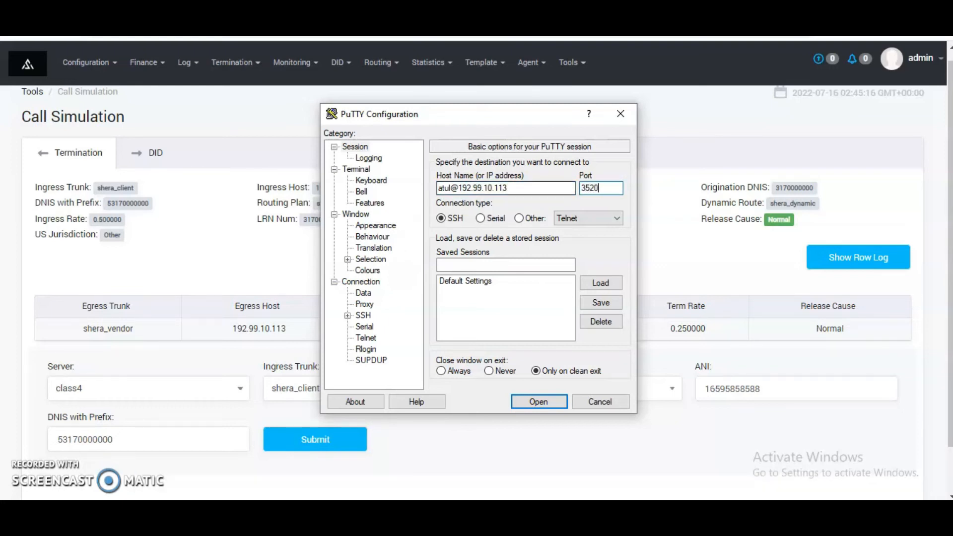
key("Return")
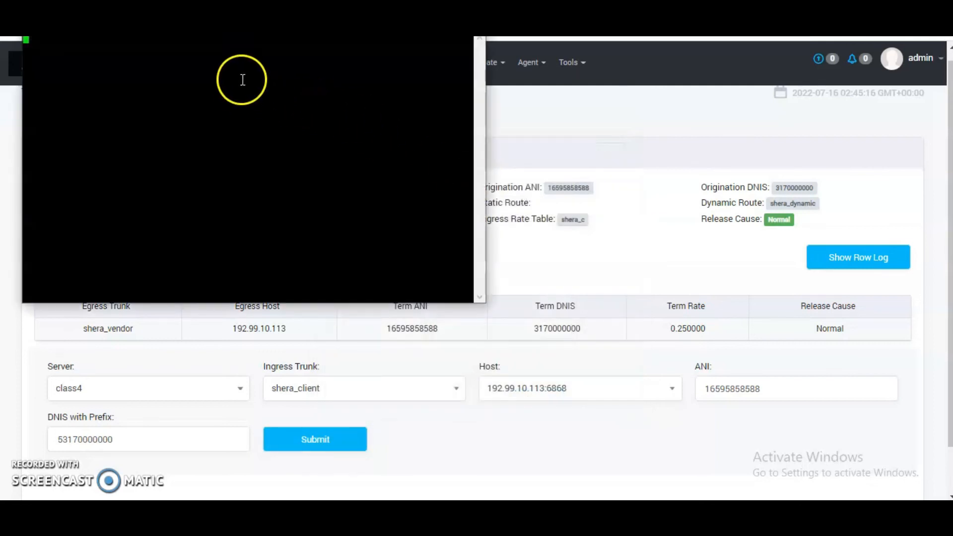
Step: Log in to the SSH session with the account password and move the terminal window fully into view
right_click(244, 47)
key("Return")
left_click_drag(267, 17, 256, 59)
Step: Duplicate the SSH session, place its window beside the first one, and log in with the account password
left_click(22, 62)
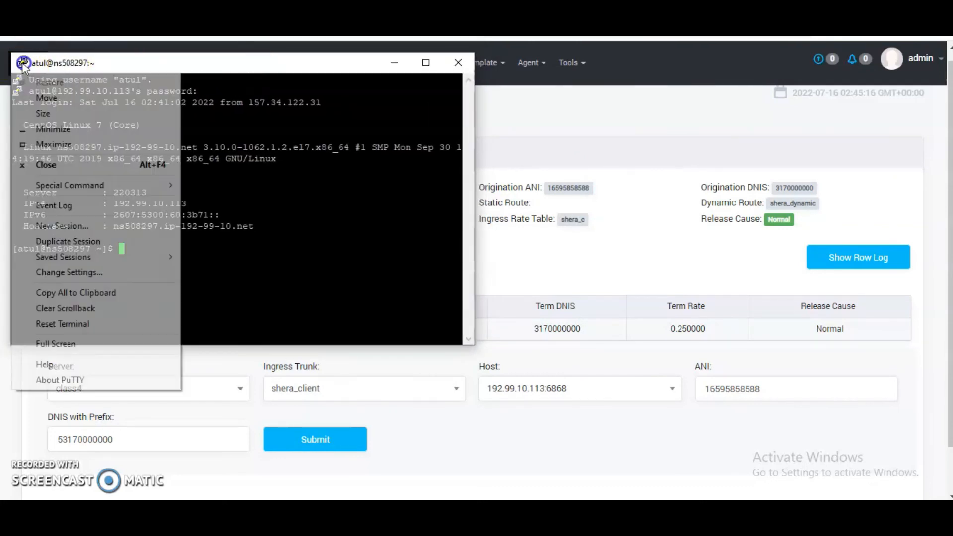
left_click(107, 241)
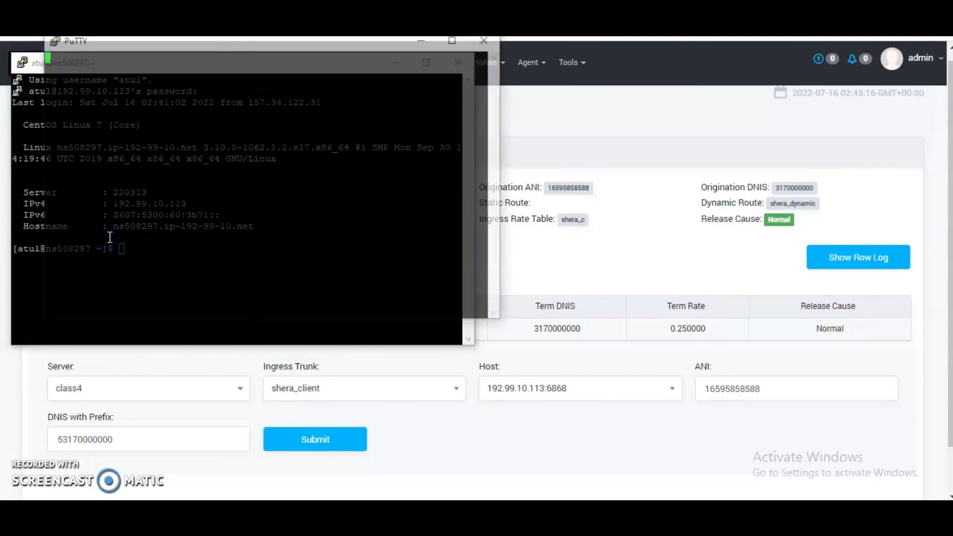
left_click_drag(302, 46, 738, 113)
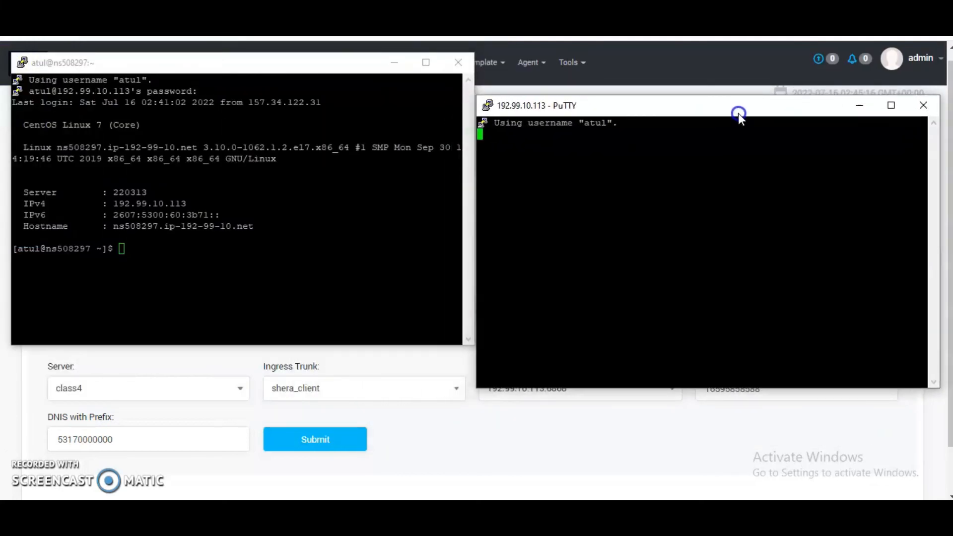
left_click(692, 141)
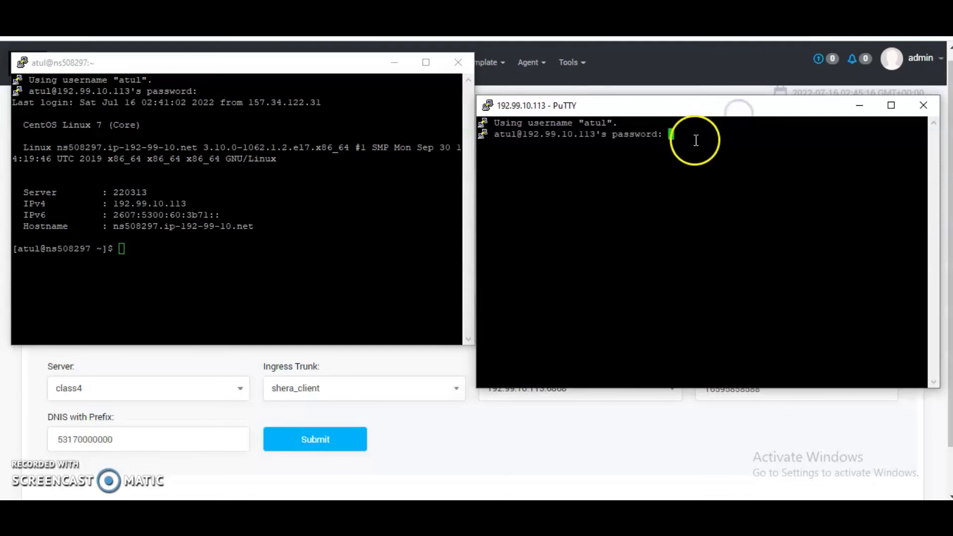
Step: Enter the command sipp -sf /opt/sipp/uas-all.xml -i 192.99.10.113 -p 6868 in the first session without running it
left_click(168, 247)
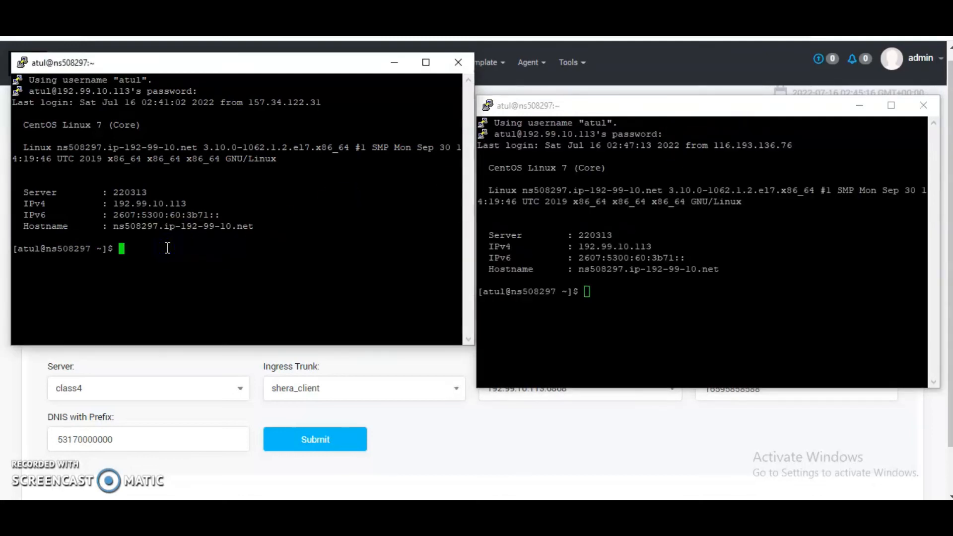
right_click(167, 248)
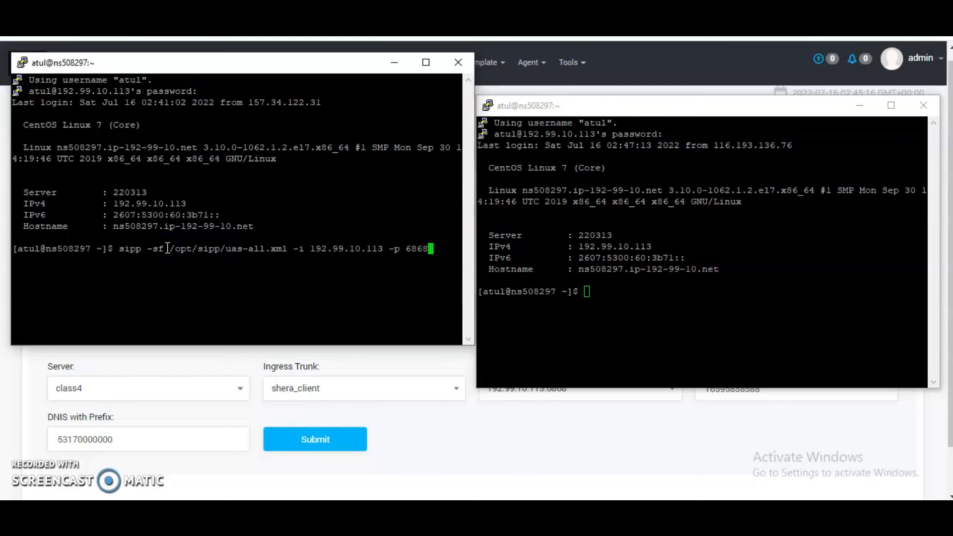
Step: Recall the earlier sipp uac-all.xml command with source port 9090 and rate 1 from the second session's history
left_click(656, 296)
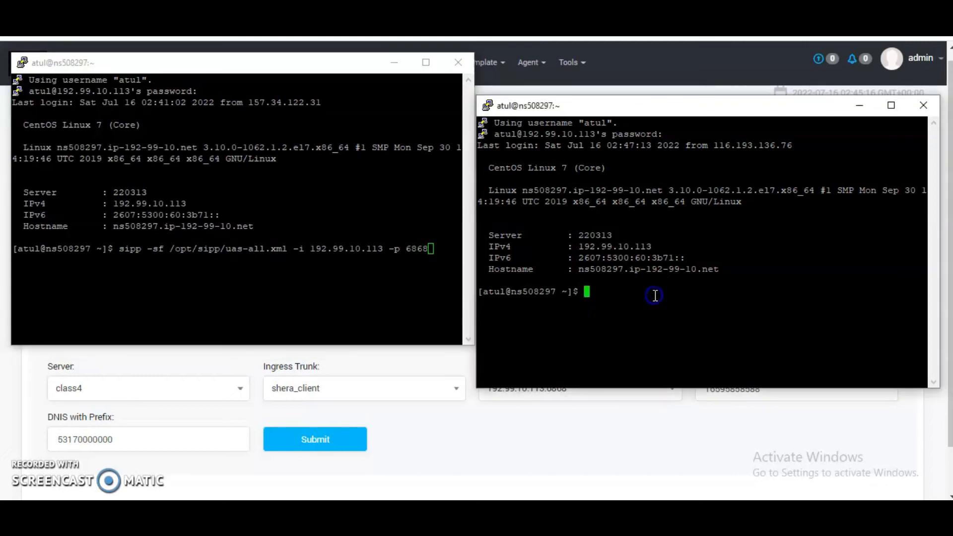
key("Up")
key("Up")
key("Down")
key("Down")
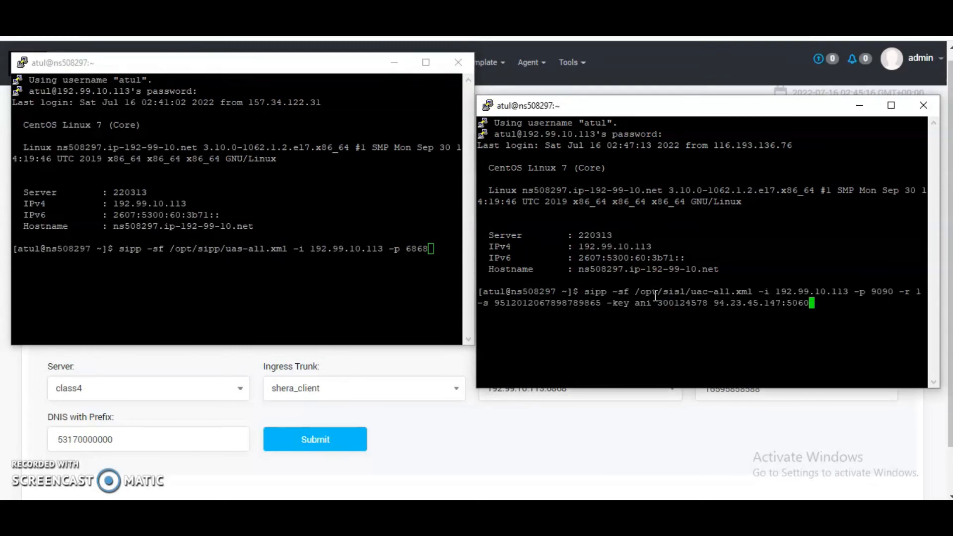
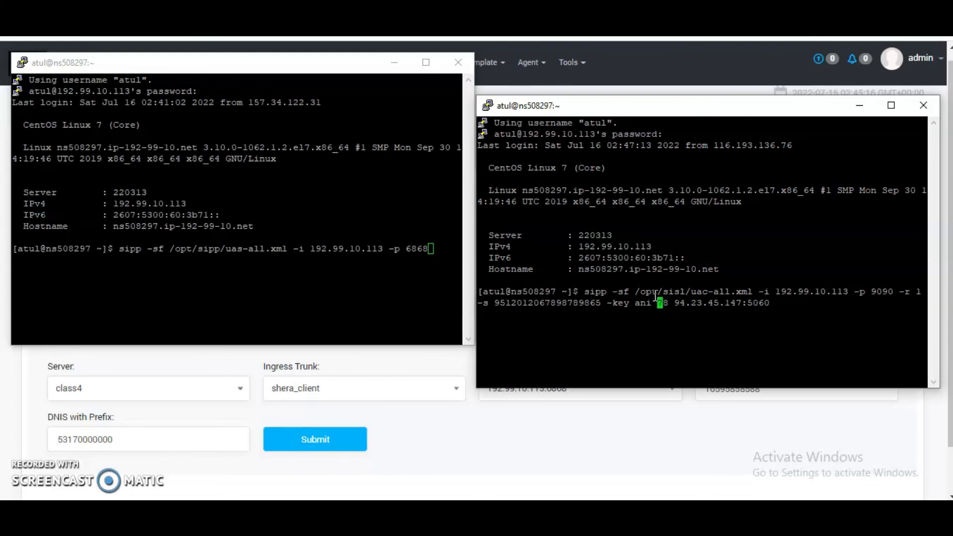
Step: Edit the recalled sipp uac-all.xml command, setting a new caller number for ani and replacing the -s destination with prefix 5317 followed by six zeros
type("123654858")
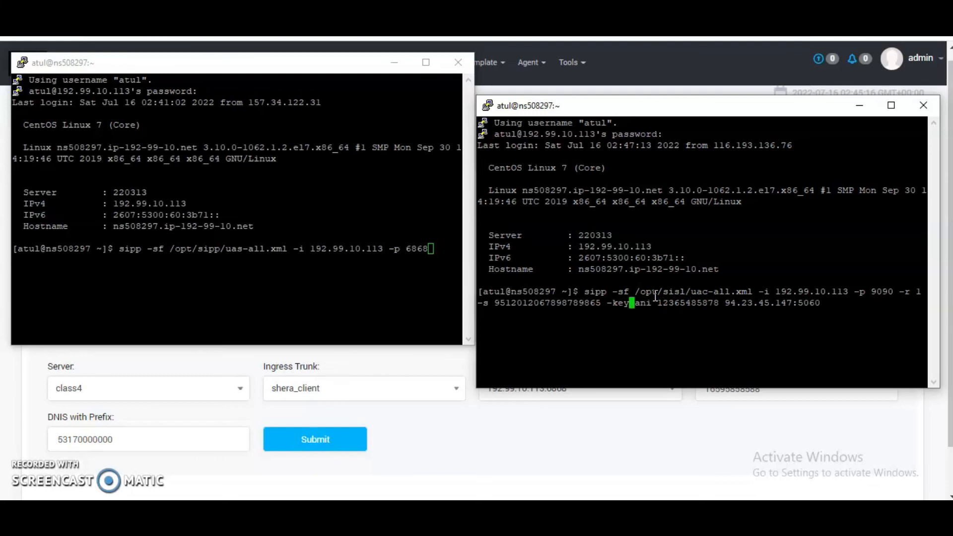
key("BackSpace")
key("BackSpace")
key("BackSpace")
key("BackSpace")
key("BackSpace")
key("BackSpace")
key("BackSpace")
key("BackSpace")
key("BackSpace")
key("BackSpace")
key("BackSpace")
key("BackSpace")
key("BackSpace")
key("BackSpace")
key("BackSpace")
key("BackSpace")
key("BackSpace")
key("BackSpace")
key("BackSpace")
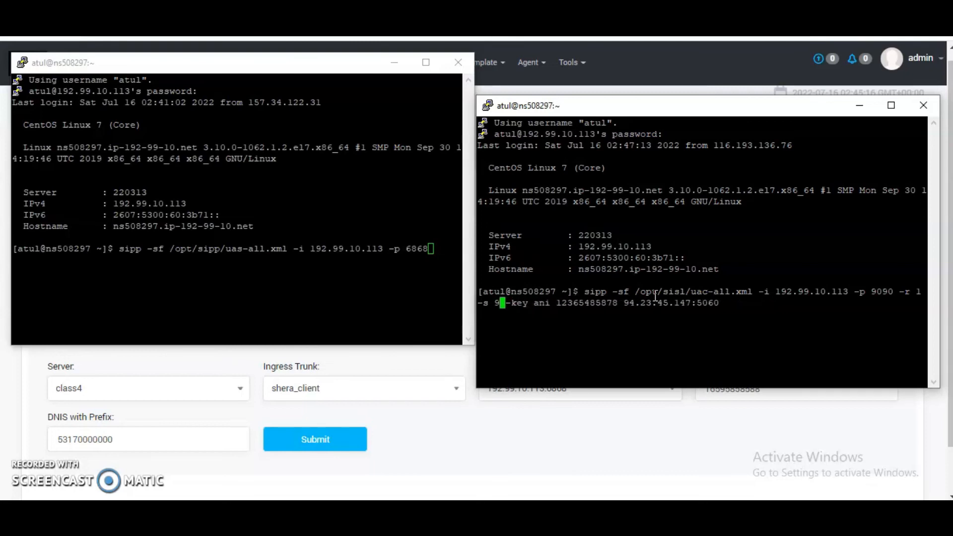
type("5317")
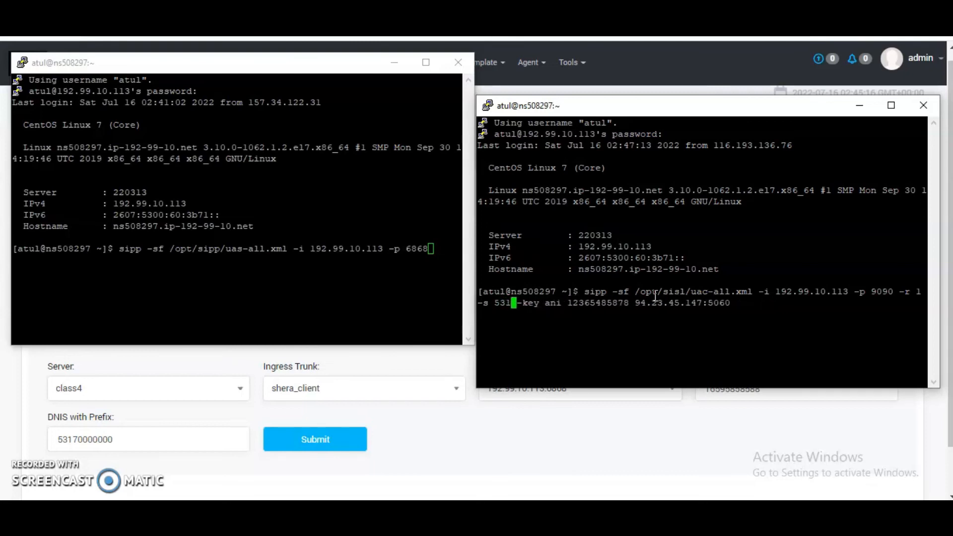
type("0000")
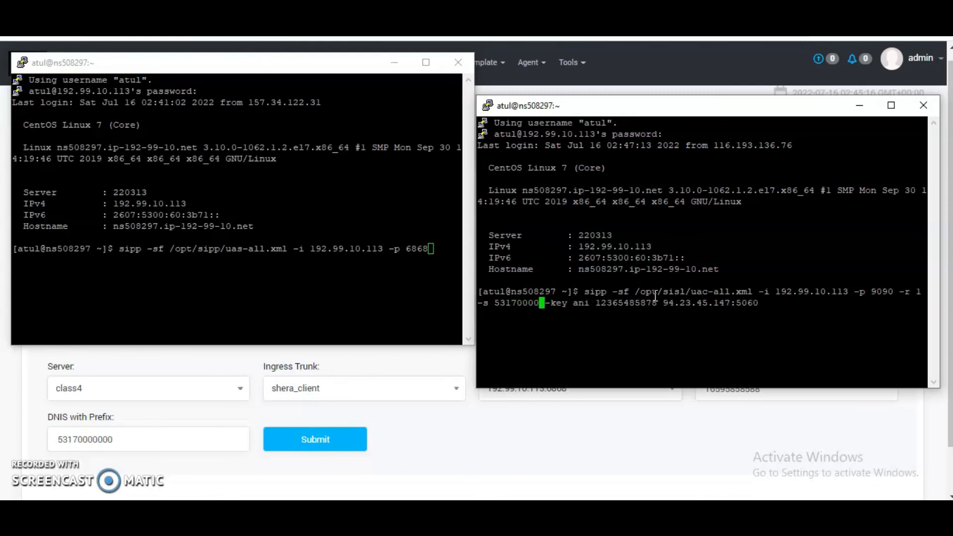
type("00")
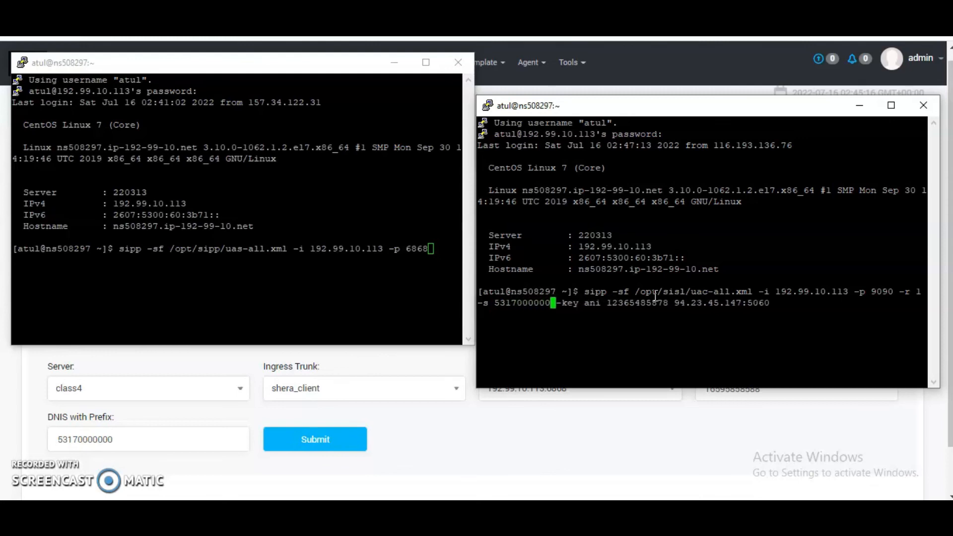
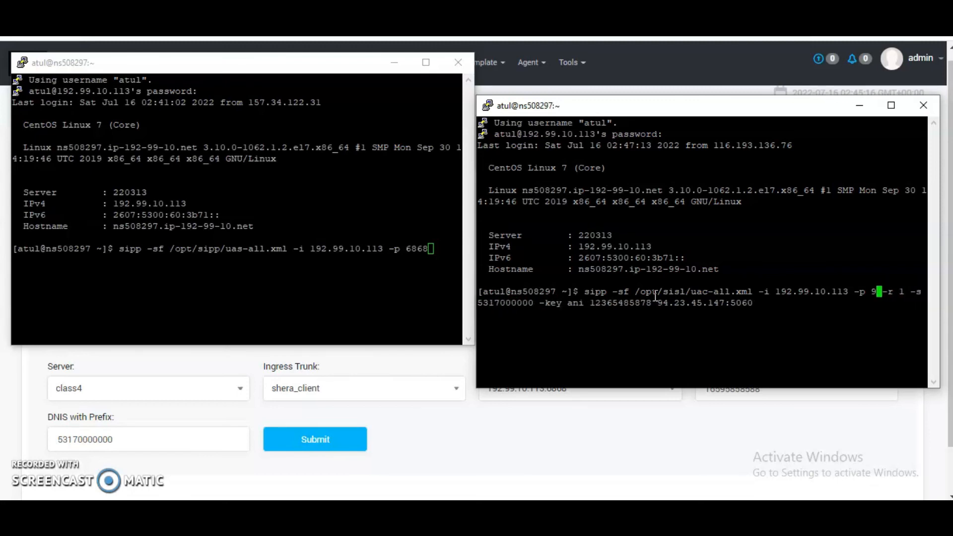
Step: Start the SIPp uas-all.xml server with a changed port, and run the uac-all.xml test calls with the local port set to 6868
key("BackSpace")
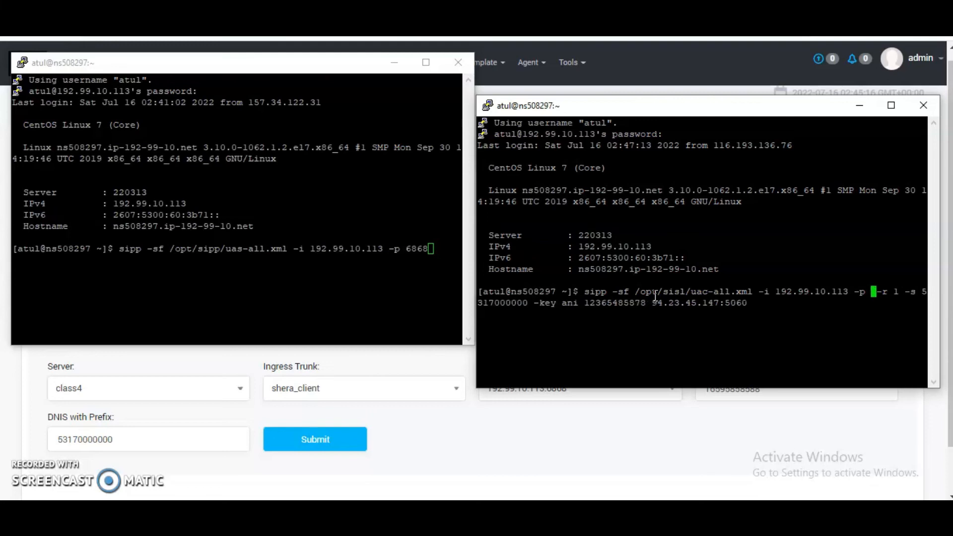
type("6868")
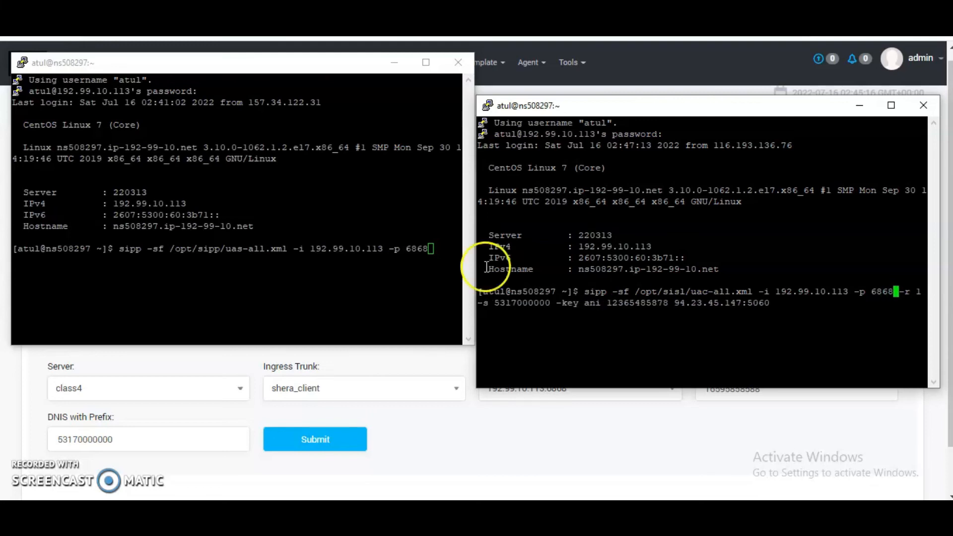
left_click(452, 248)
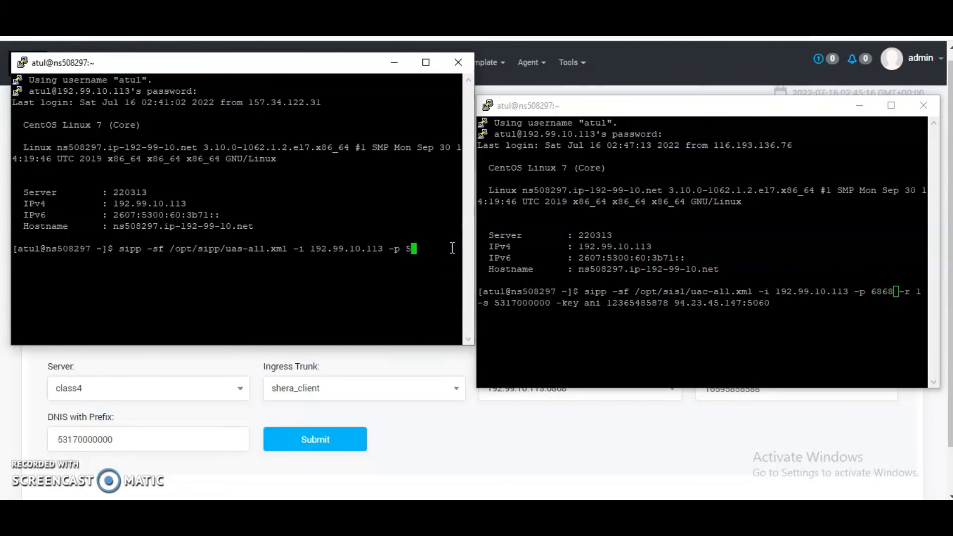
key("Return")
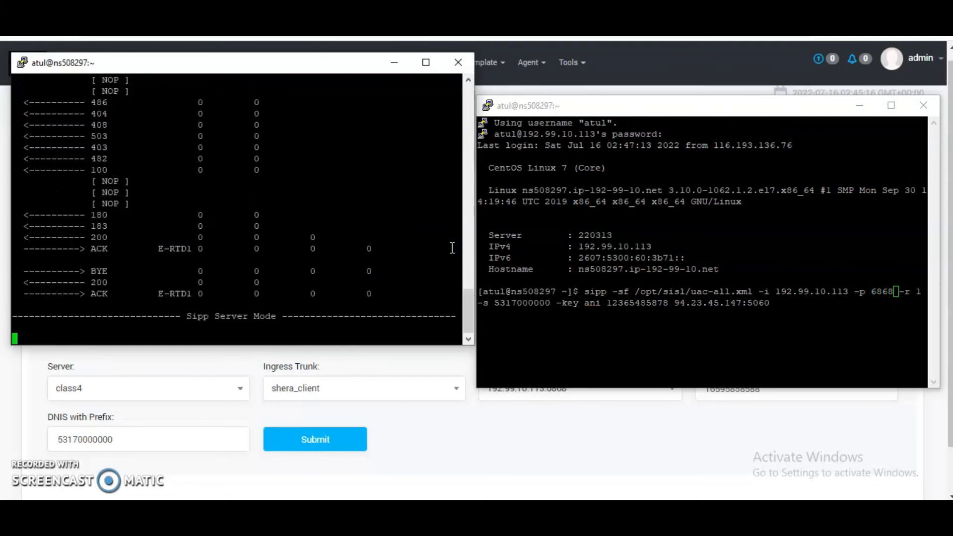
left_click(845, 312)
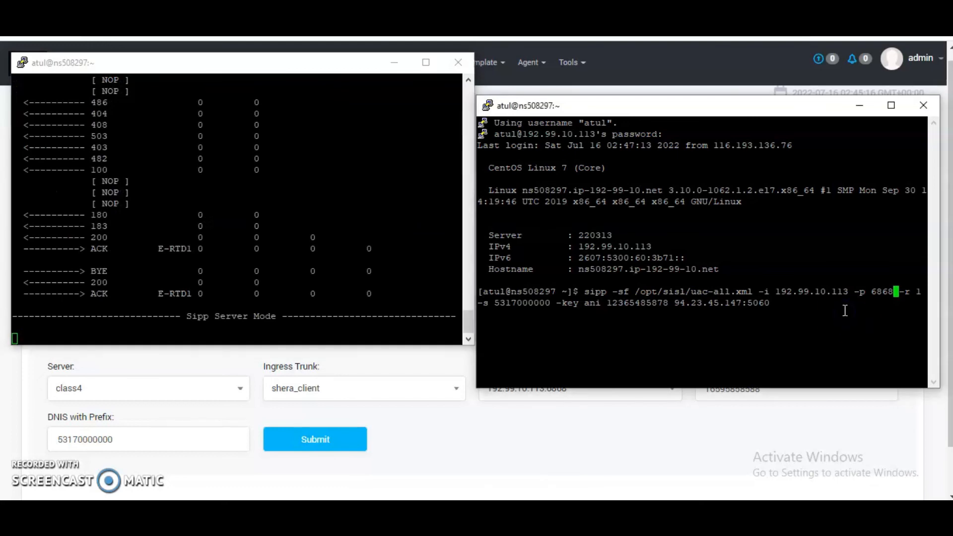
key("Return")
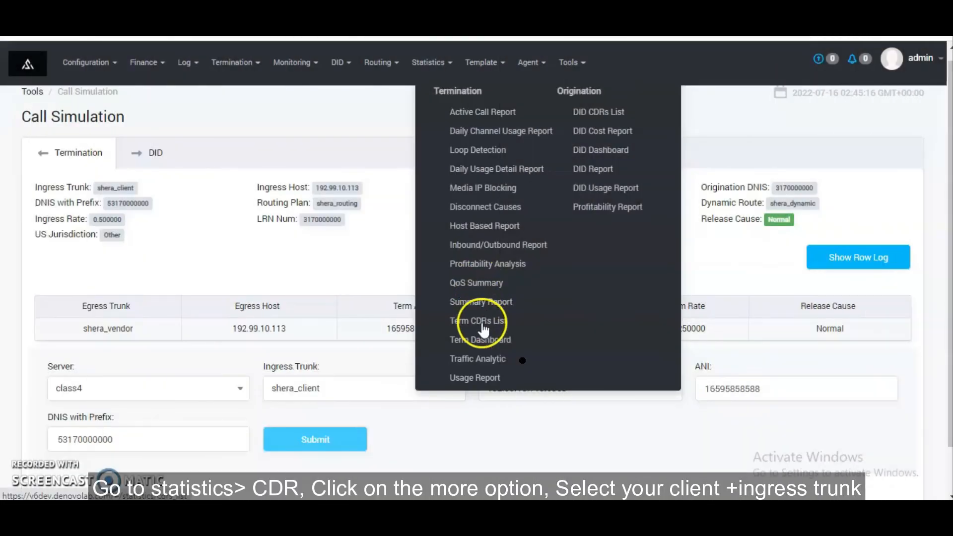
Step: Search today's termination CDRs with the inbound customer and ingress trunk both set to shera_client
left_click(483, 323)
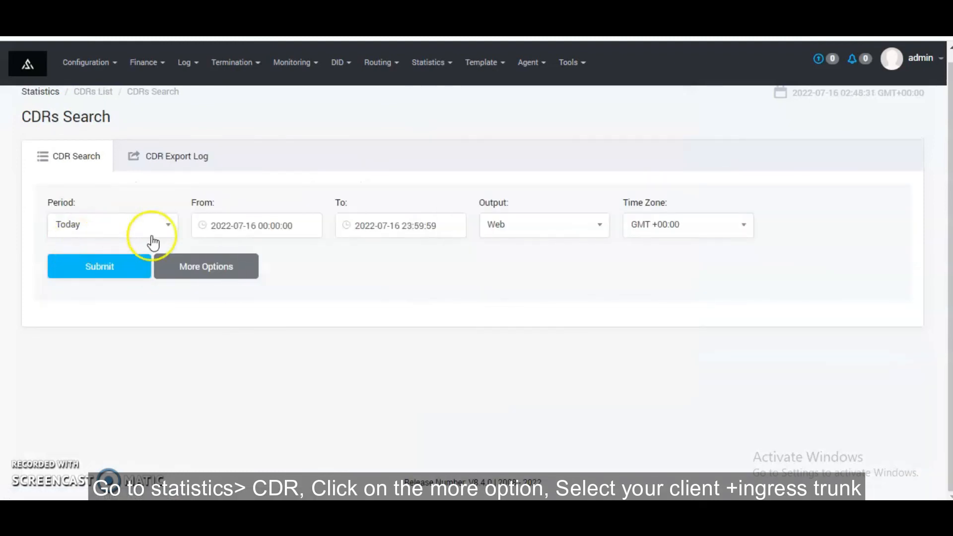
left_click(189, 262)
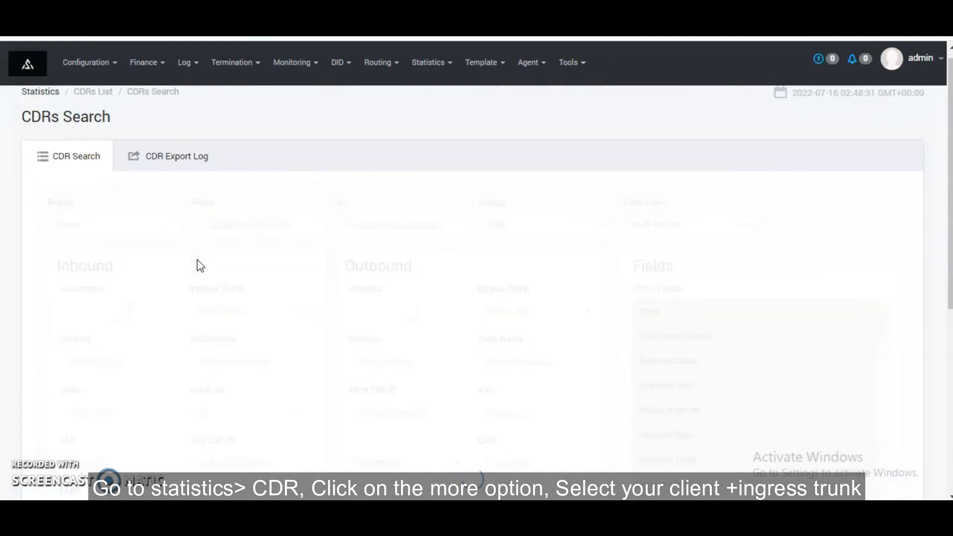
left_click(150, 313)
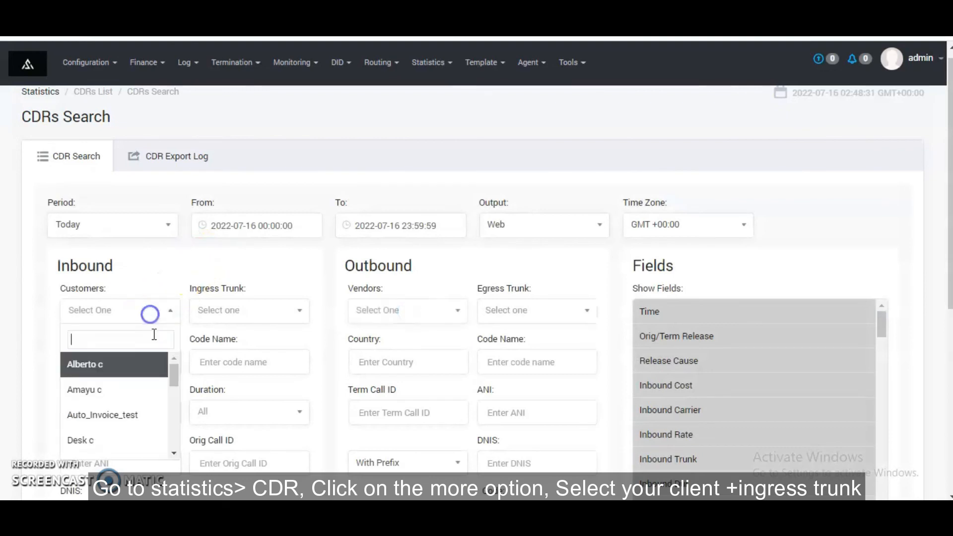
type("sh")
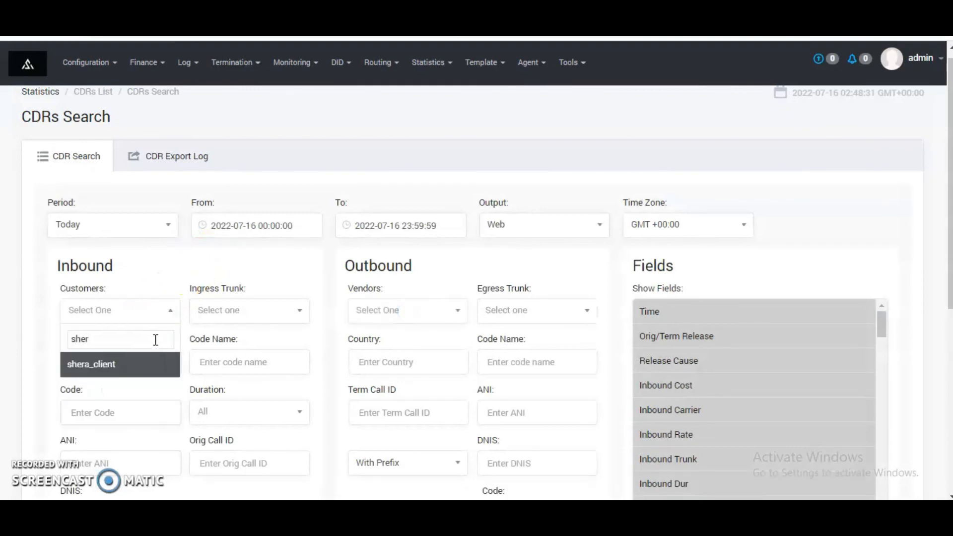
type("er")
key("Return")
left_click(272, 311)
left_click(254, 361)
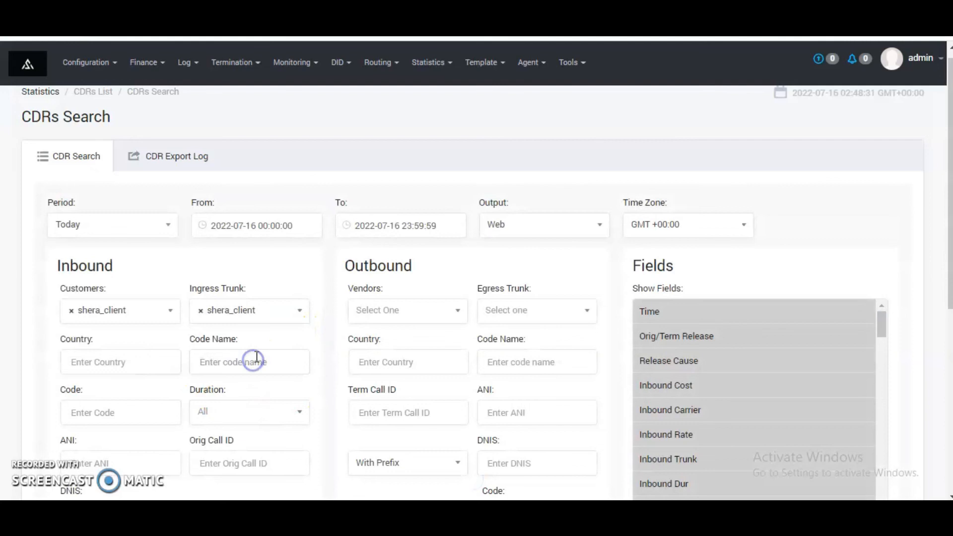
scroll(254, 357, "down", 7)
left_click(117, 413)
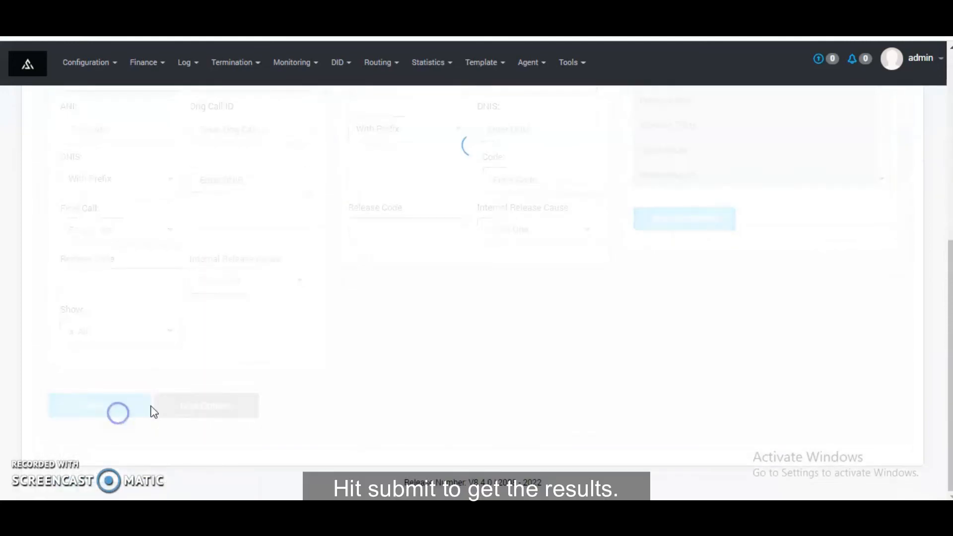
scroll(248, 397, "down", 7)
left_click(132, 402)
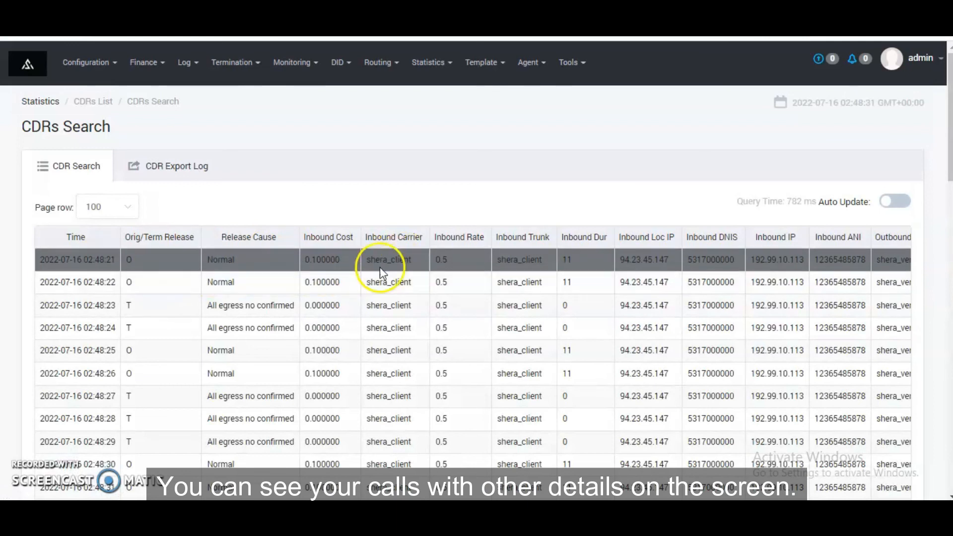
Step: Examine the inbound carrier and inbound trunk of the test calls in the CDR list
left_click_drag(366, 259, 412, 258)
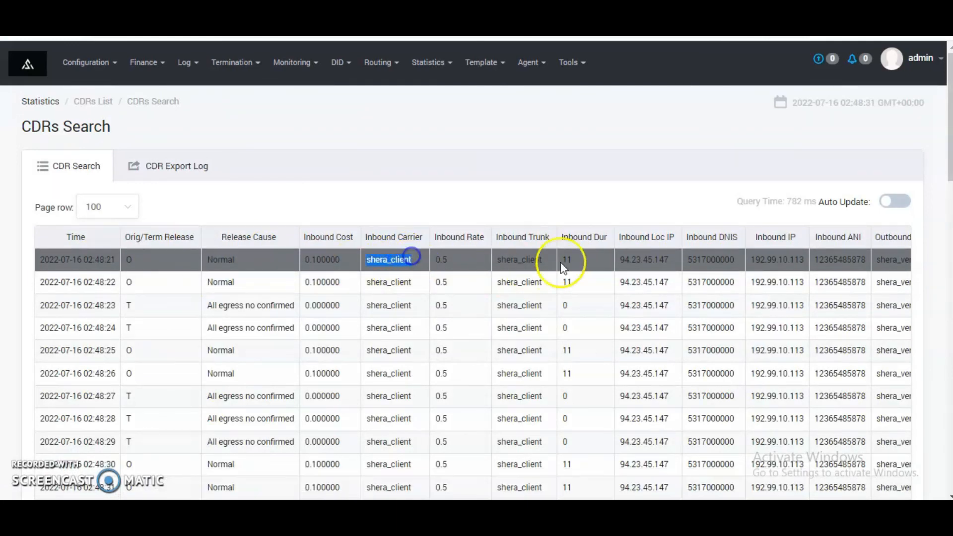
left_click_drag(497, 260, 544, 262)
scroll(474, 294, "down", 3)
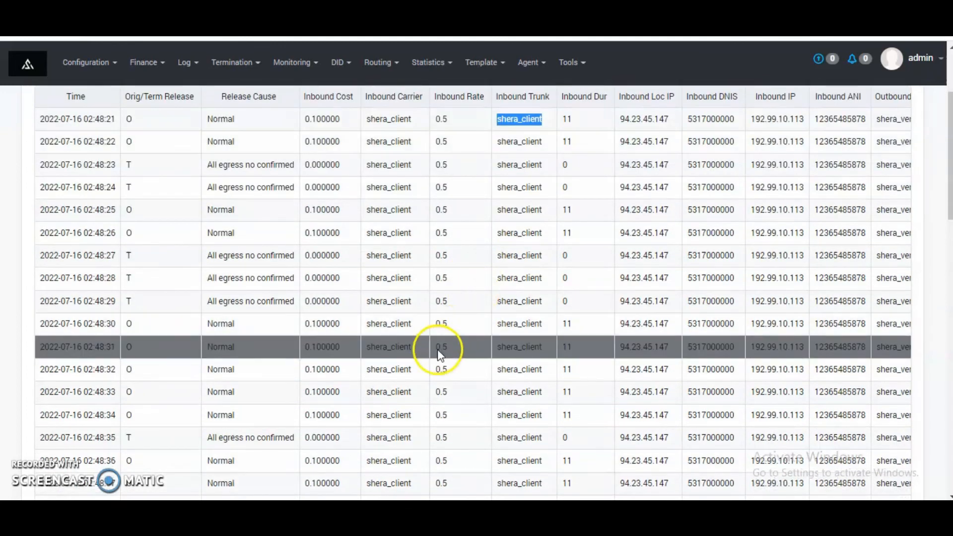
scroll(439, 354, "down", 5)
scroll(426, 341, "up", 10)
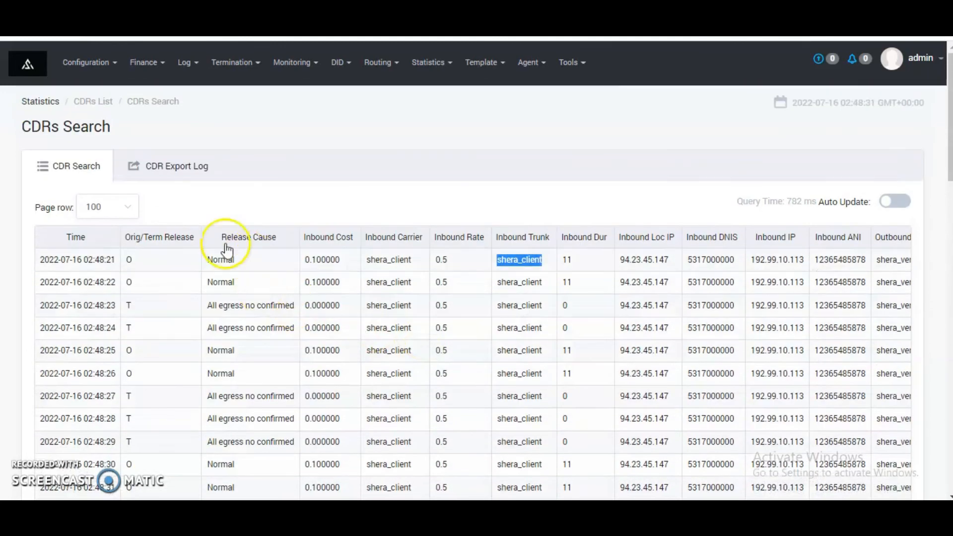
Step: Show 10 CDR rows per page and examine the outbound trunk, PDD and call-ID columns
left_click(120, 207)
left_click(121, 240)
scroll(291, 316, "down", 3)
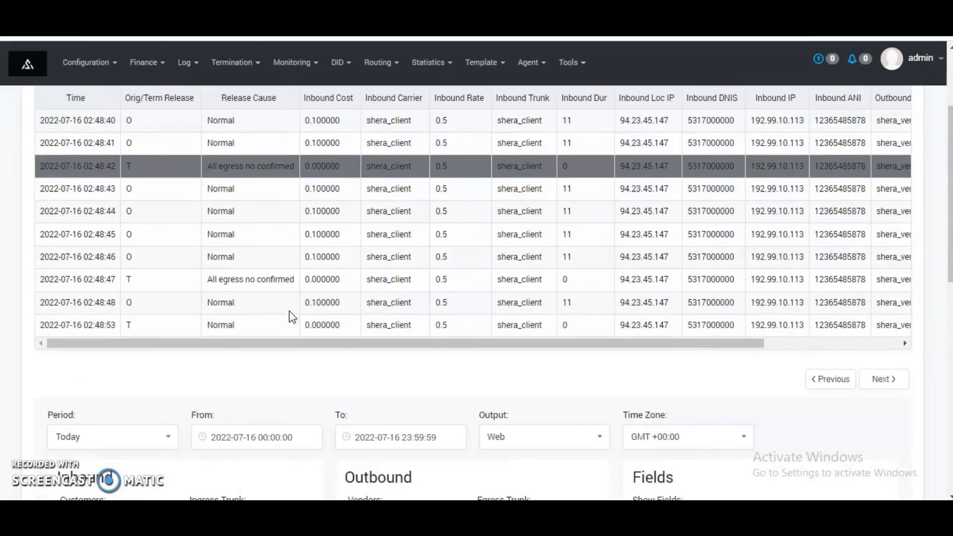
left_click_drag(298, 344, 472, 346)
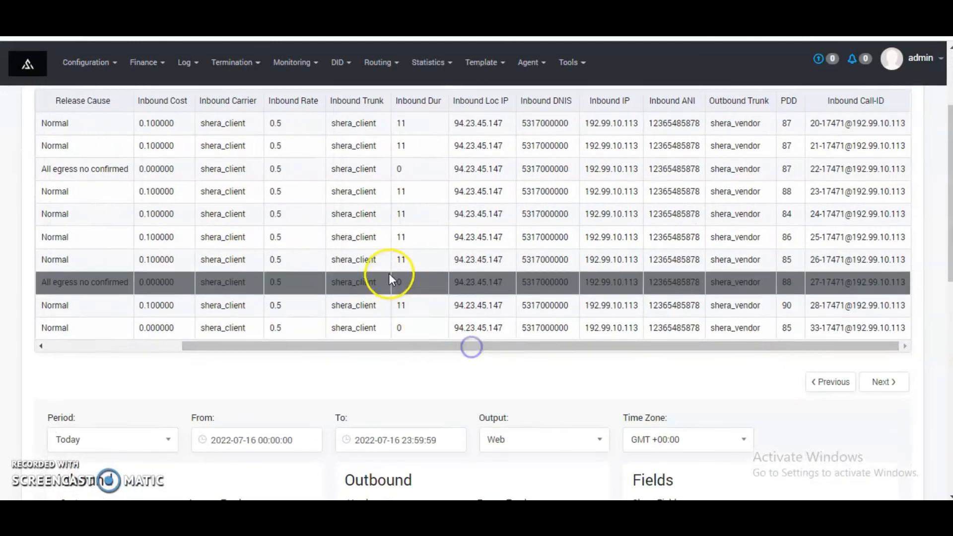
scroll(389, 273, "up", 3)
Step: Open the Term Dashboard and examine the Connected Calls and Ingress CPS charts for the test traffic
mouse_move(426, 82)
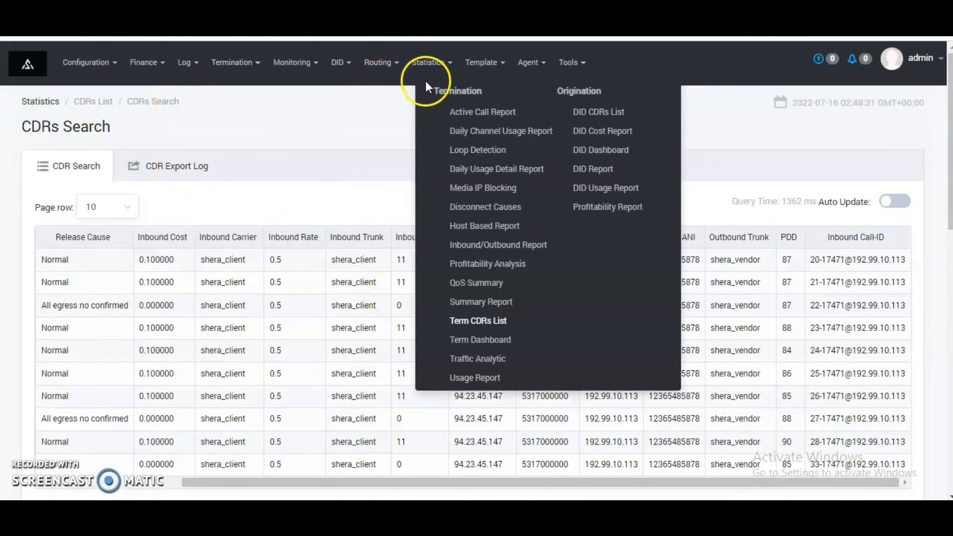
left_click(476, 335)
scroll(255, 281, "down", 7)
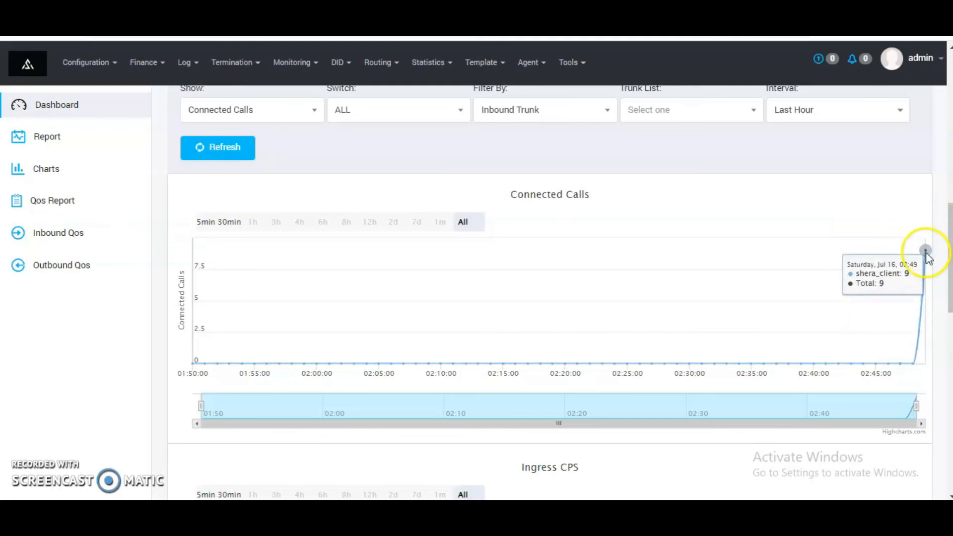
scroll(884, 275, "up", 3)
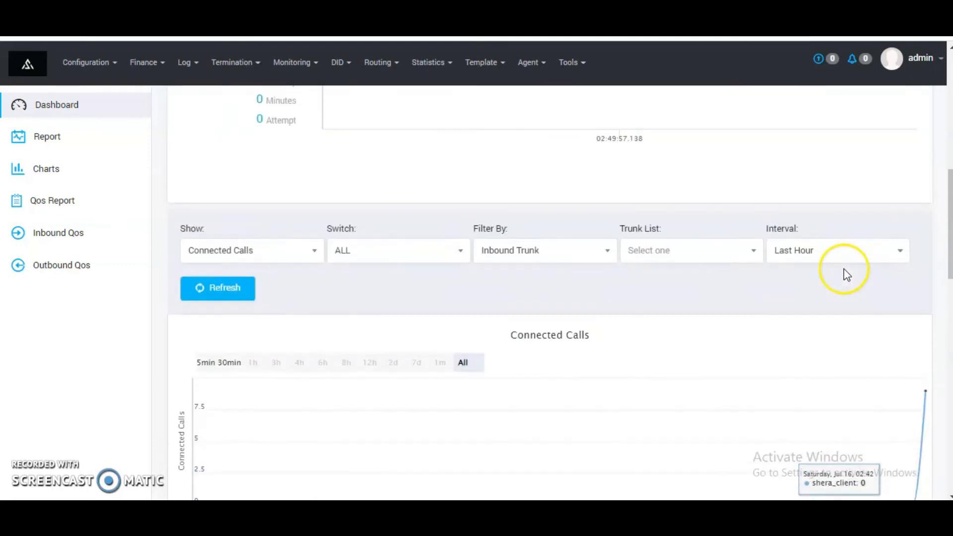
scroll(706, 381, "down", 9)
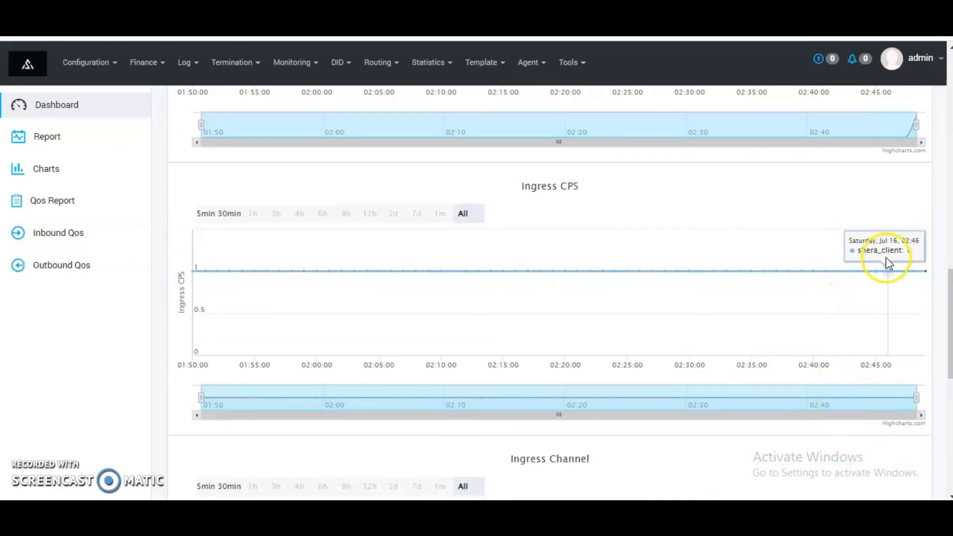
scroll(877, 256, "up", 9)
mouse_move(925, 396)
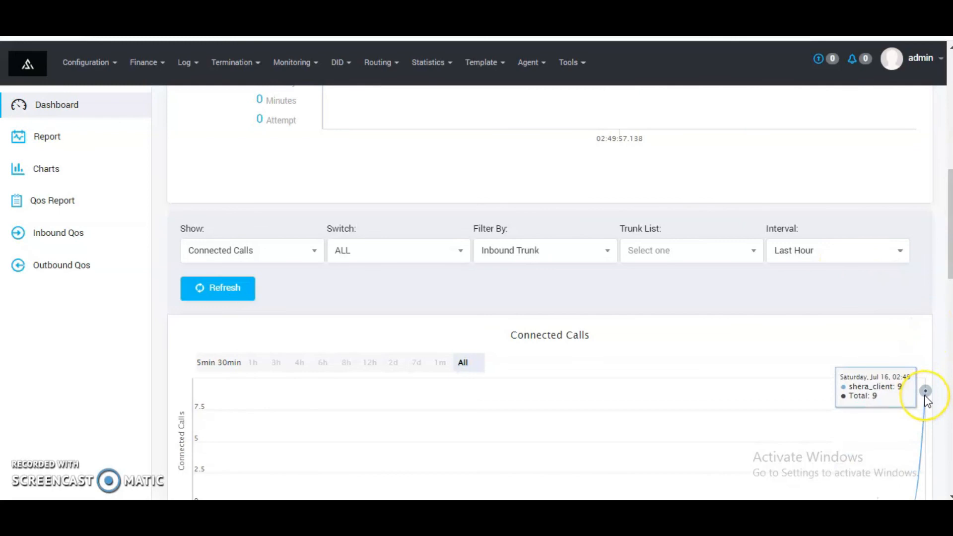